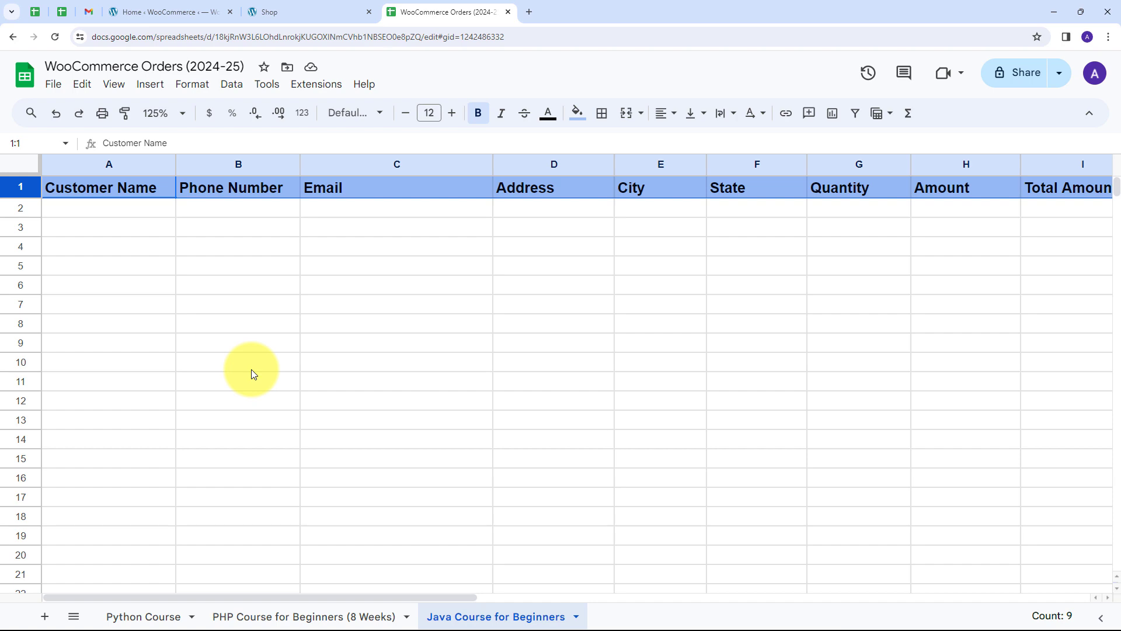
Compare the WooCommerce shop page with the header-only Java order sheet, then open a new browser tab.
click(277, 12)
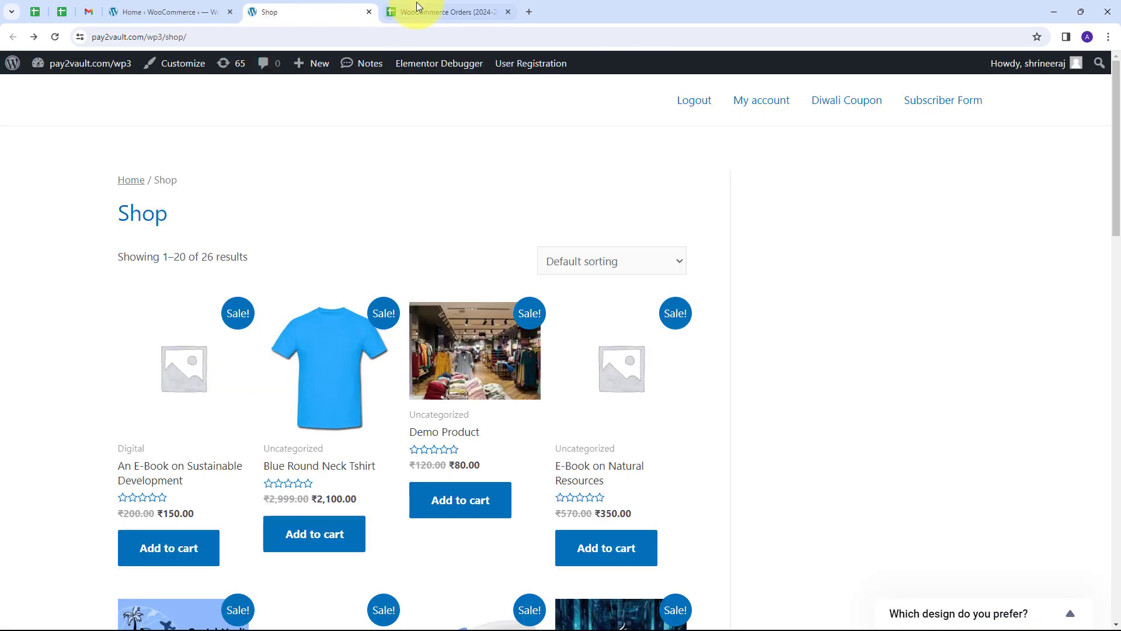
click(416, 4)
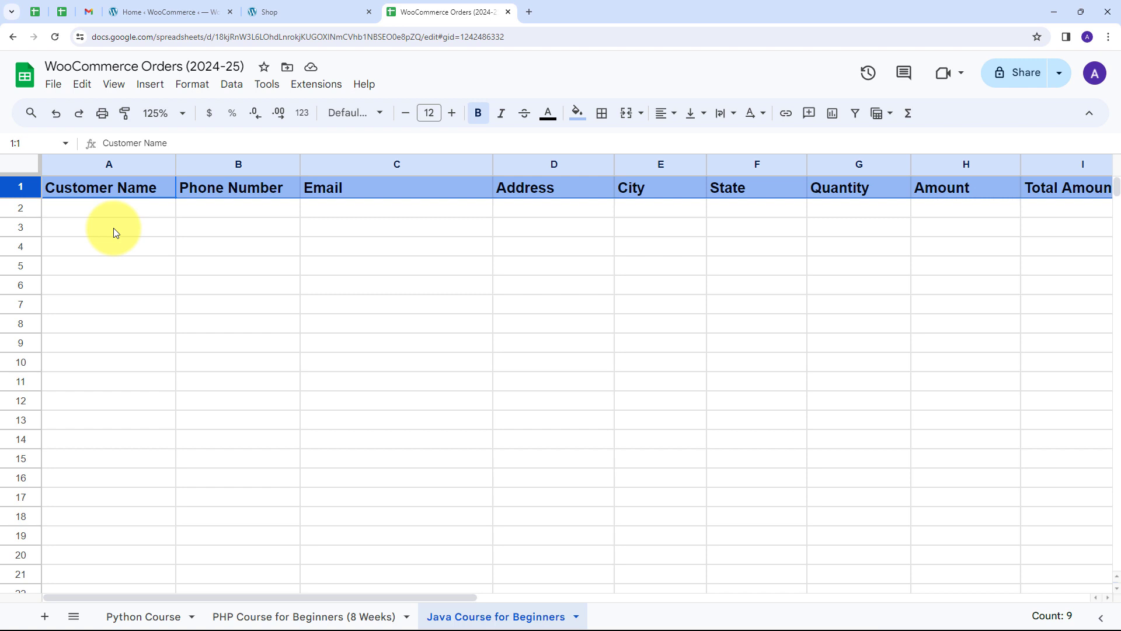
click(286, 10)
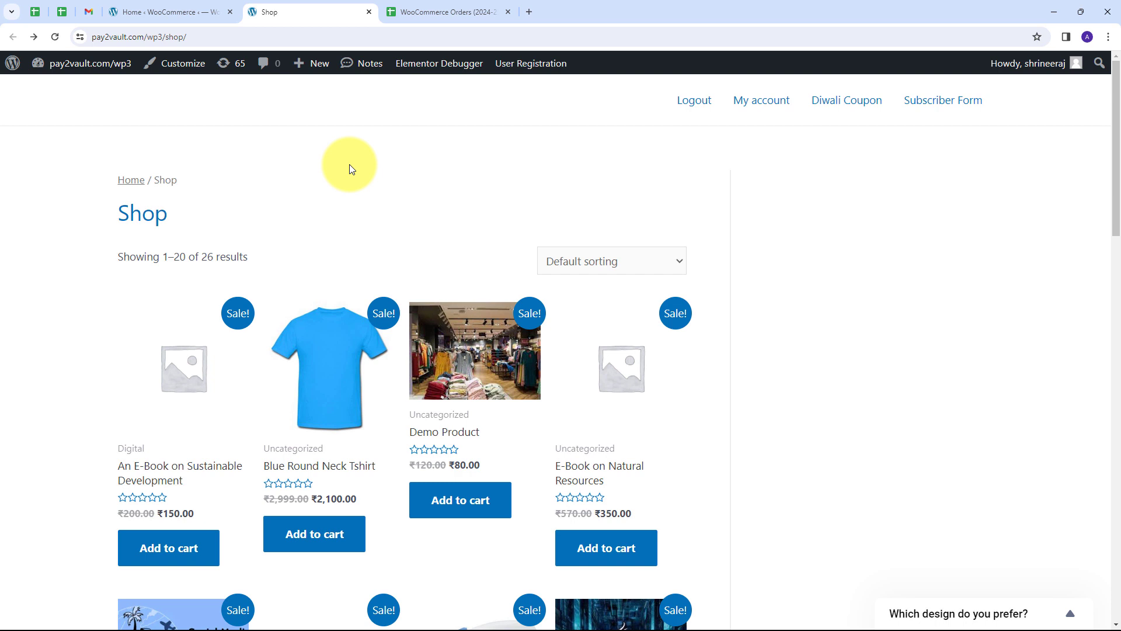
click(409, 13)
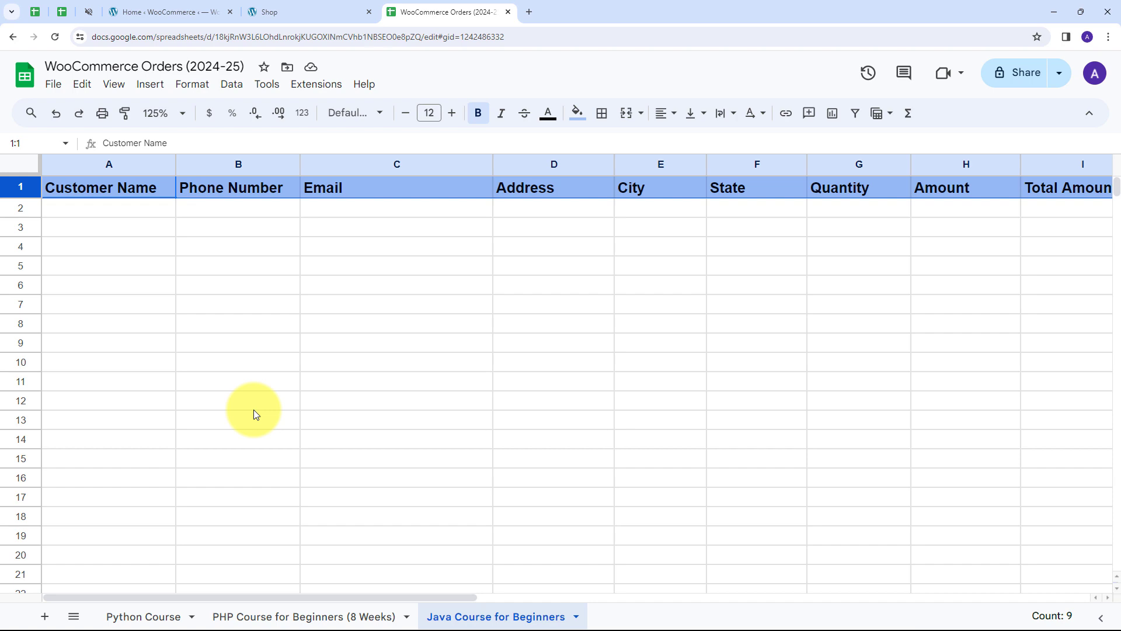
click(530, 13)
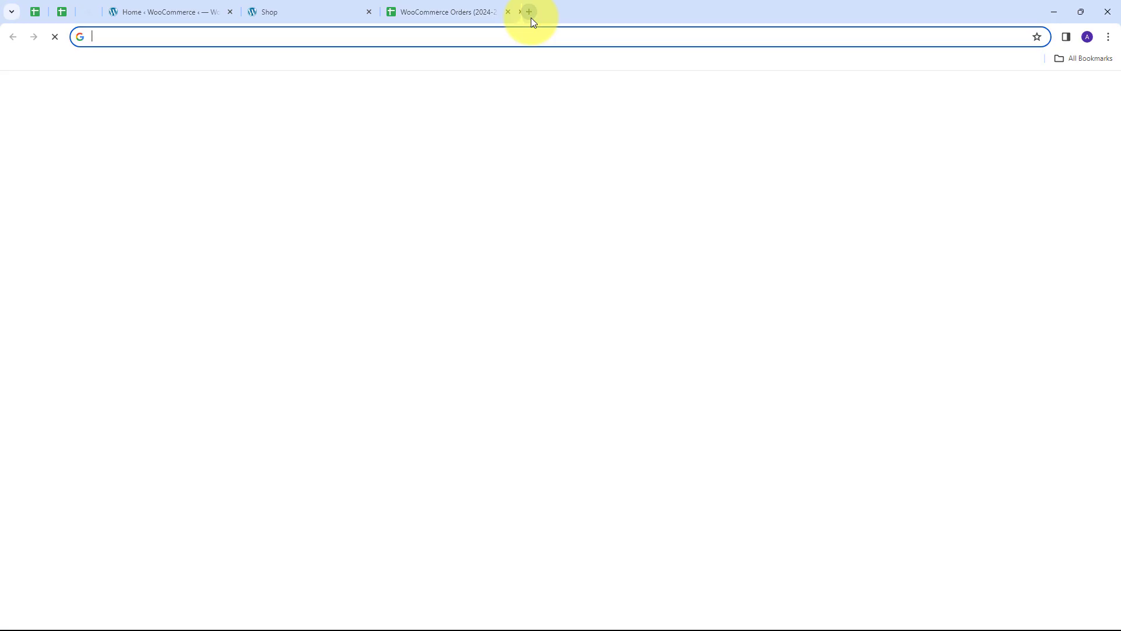
Go to pabbly.com/connect in the new tab.
text(pabbly.com/connect)
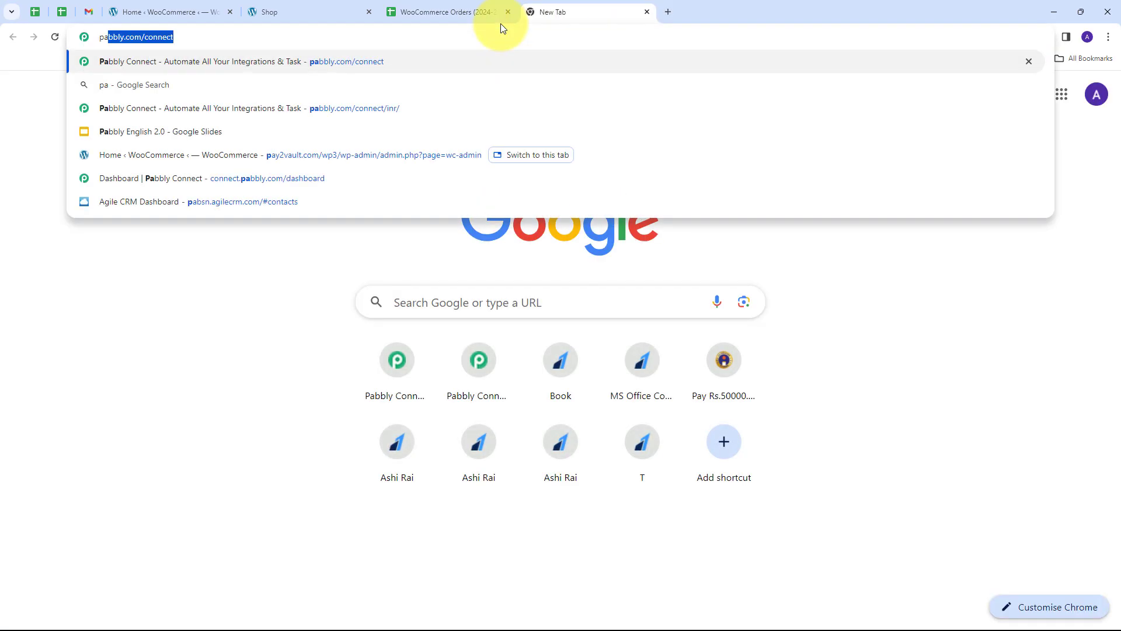
key(Return)
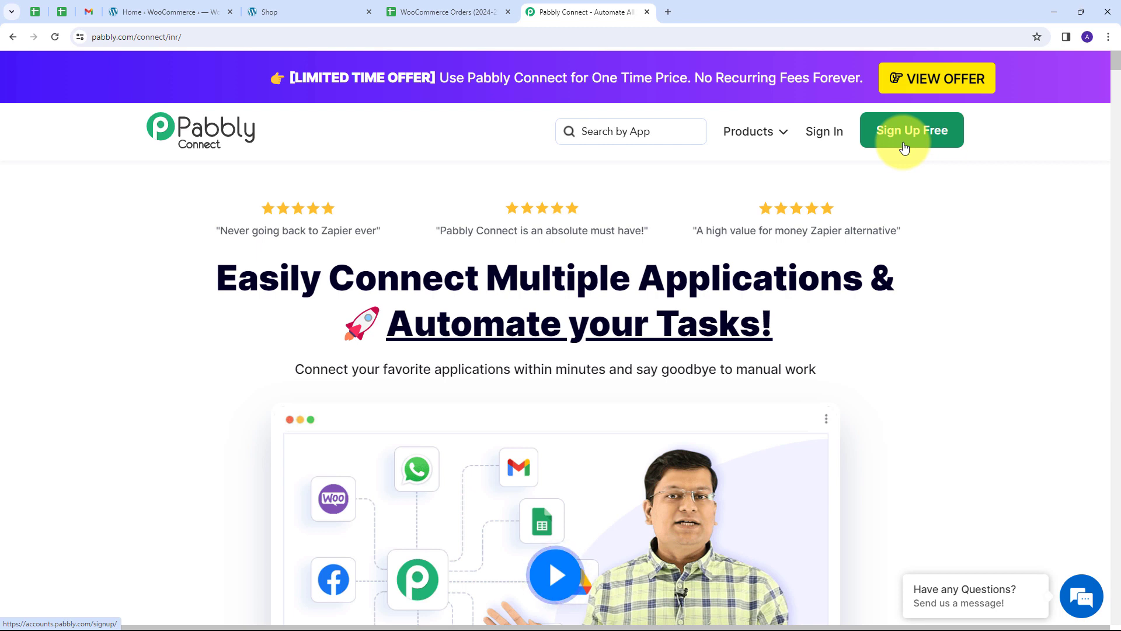
Sign in and open the Pabbly Connect app from the All Pabbly Apps list.
click(831, 137)
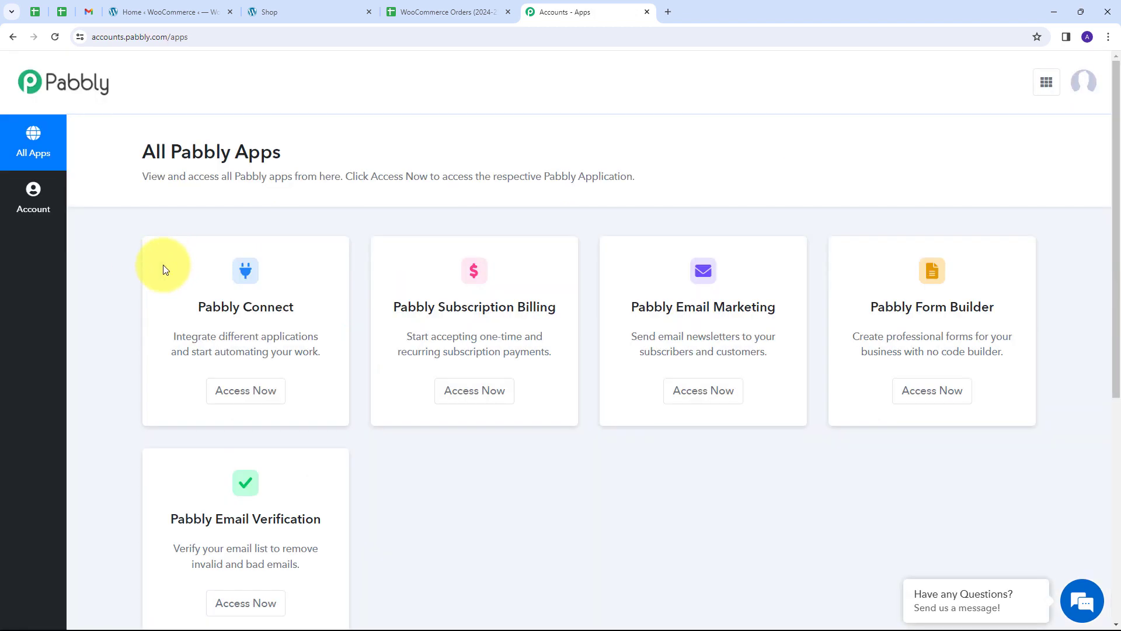
scroll(164, 269, down, 1)
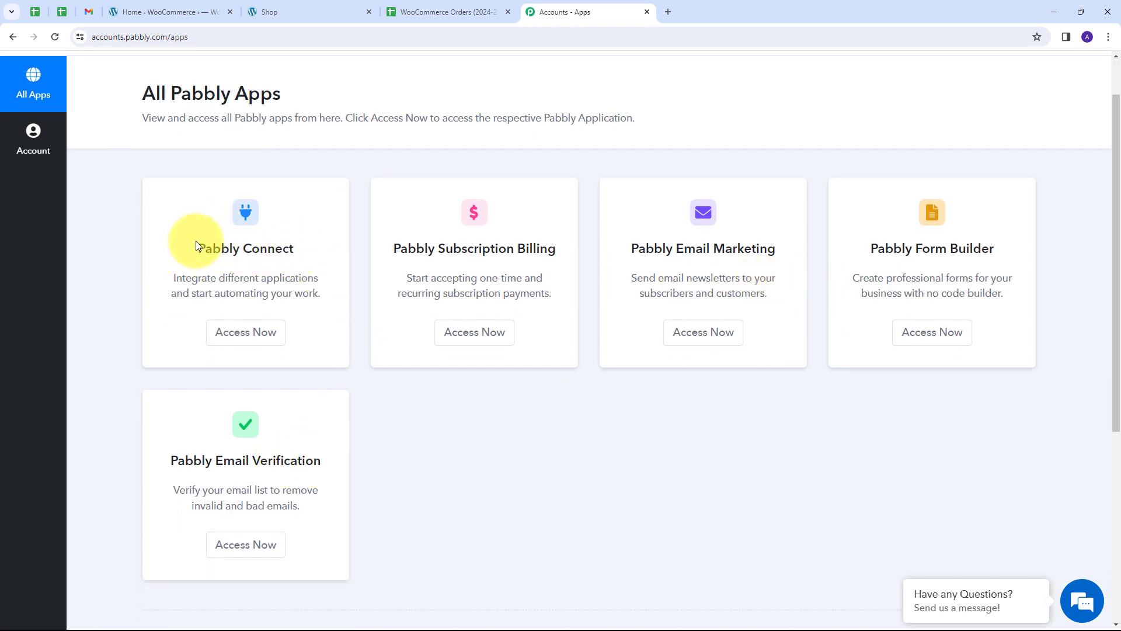
click(253, 333)
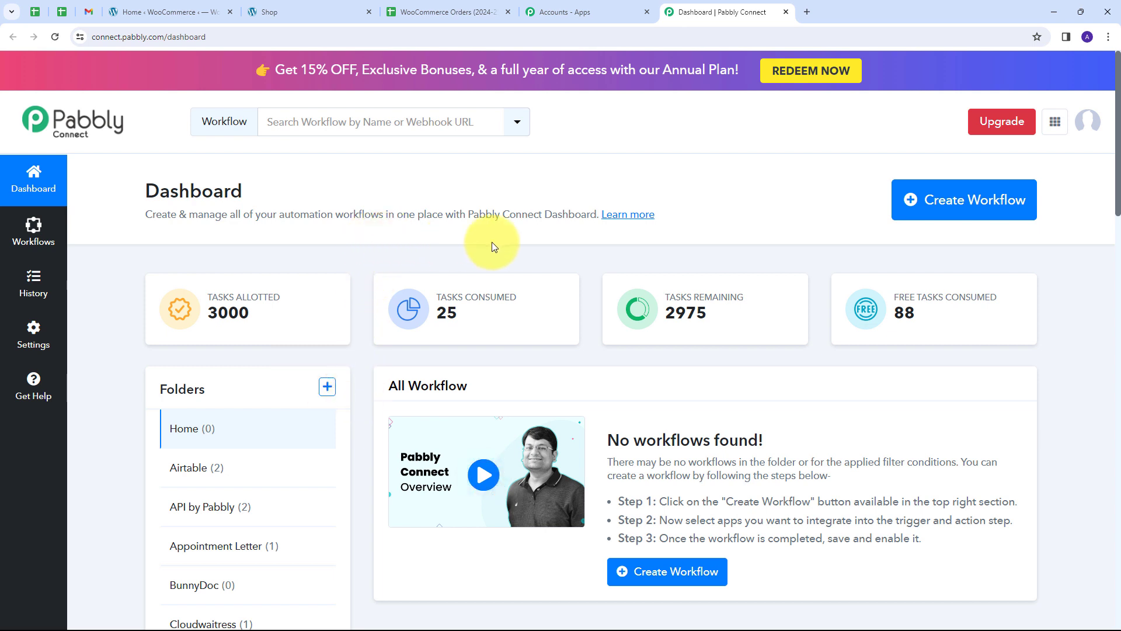
Create a workflow with the pasted WooCommerce order-details name, filed in the WooCommerce folder.
click(939, 209)
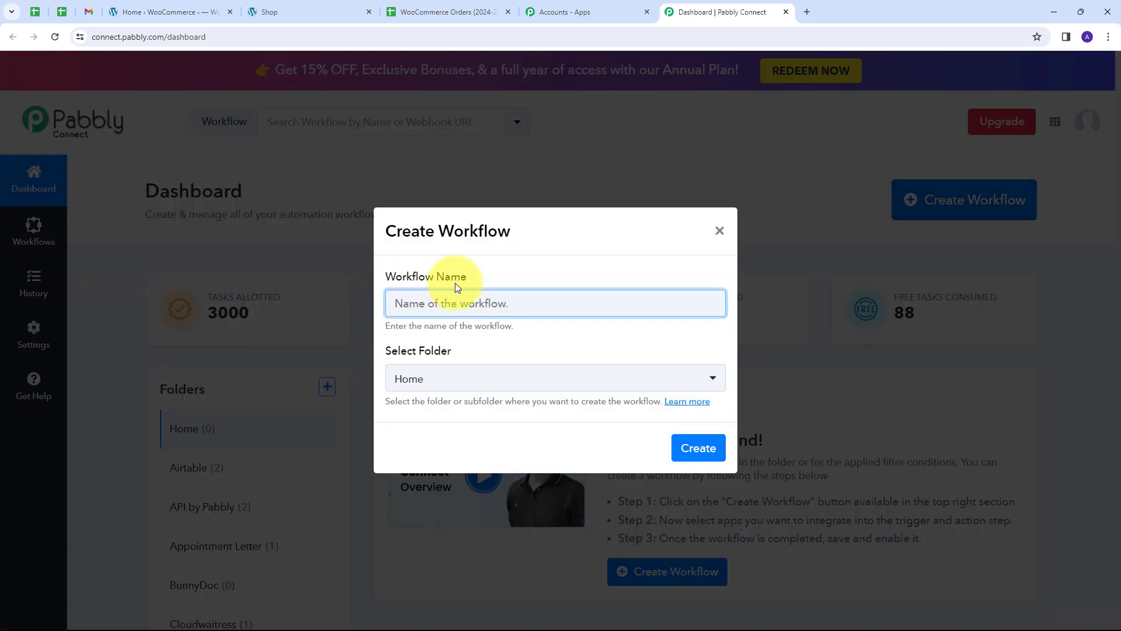
key(ctrl+v)
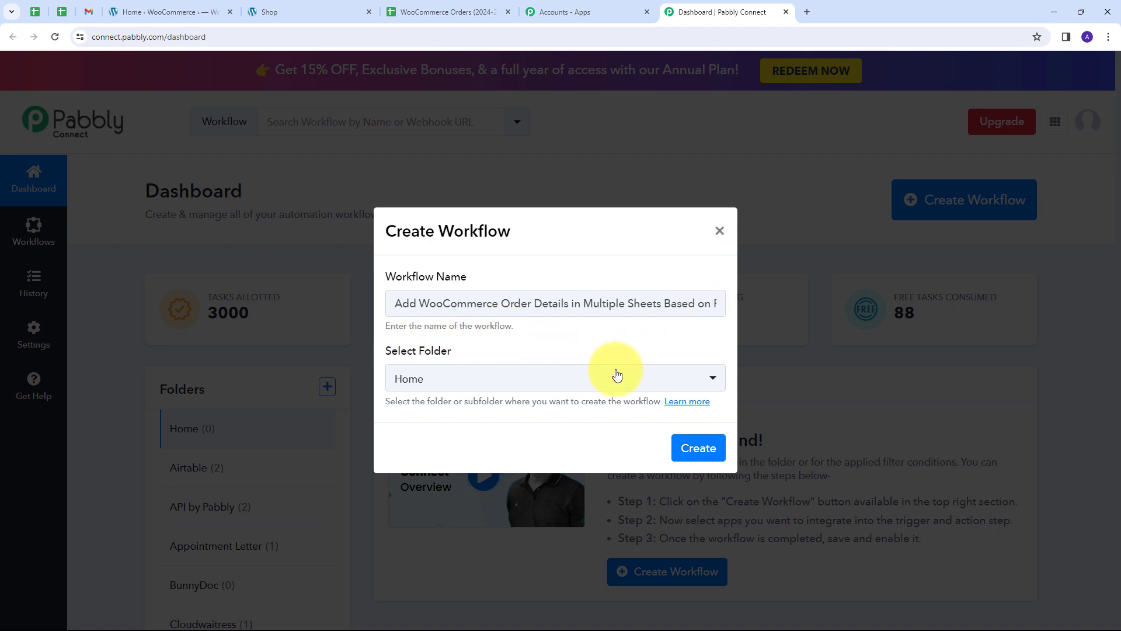
click(554, 377)
scroll(531, 209, down, 12)
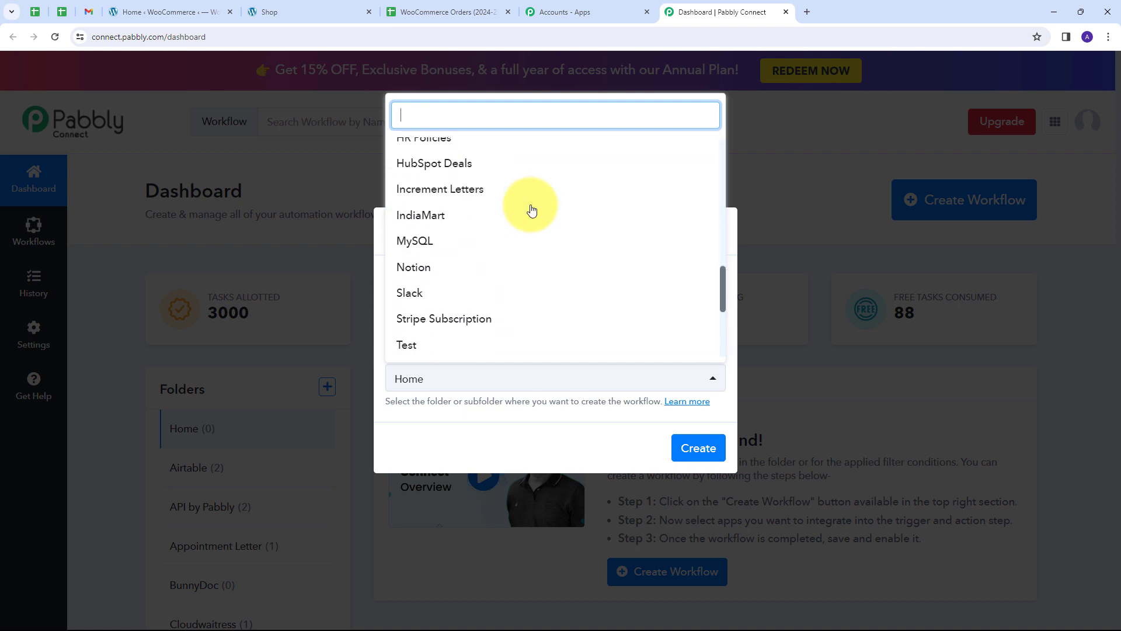
scroll(531, 209, down, 2)
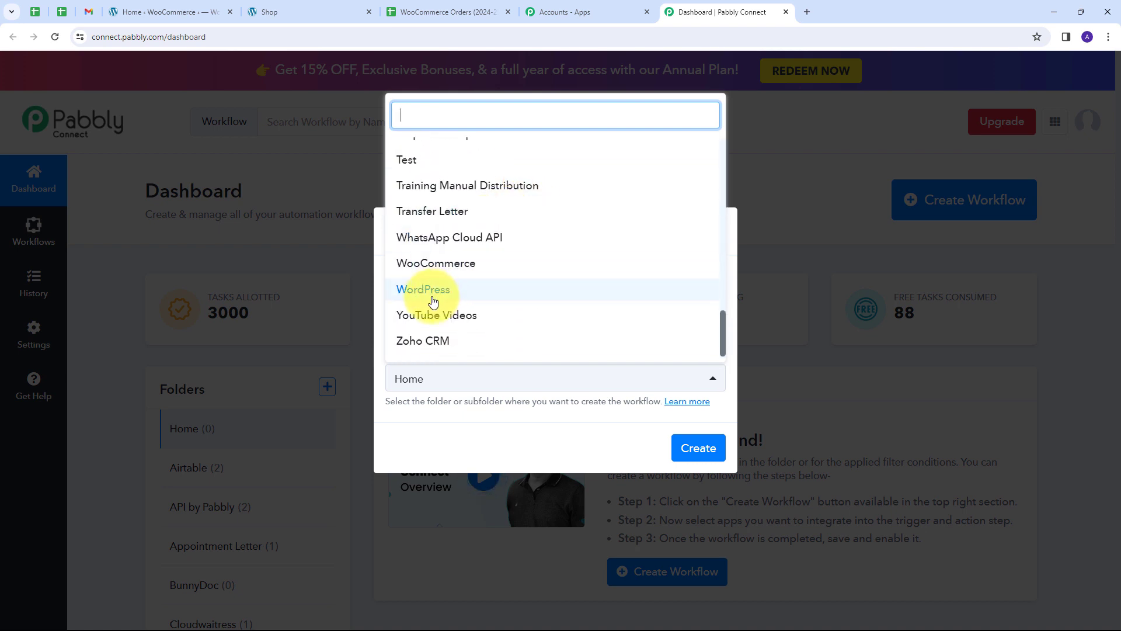
click(425, 267)
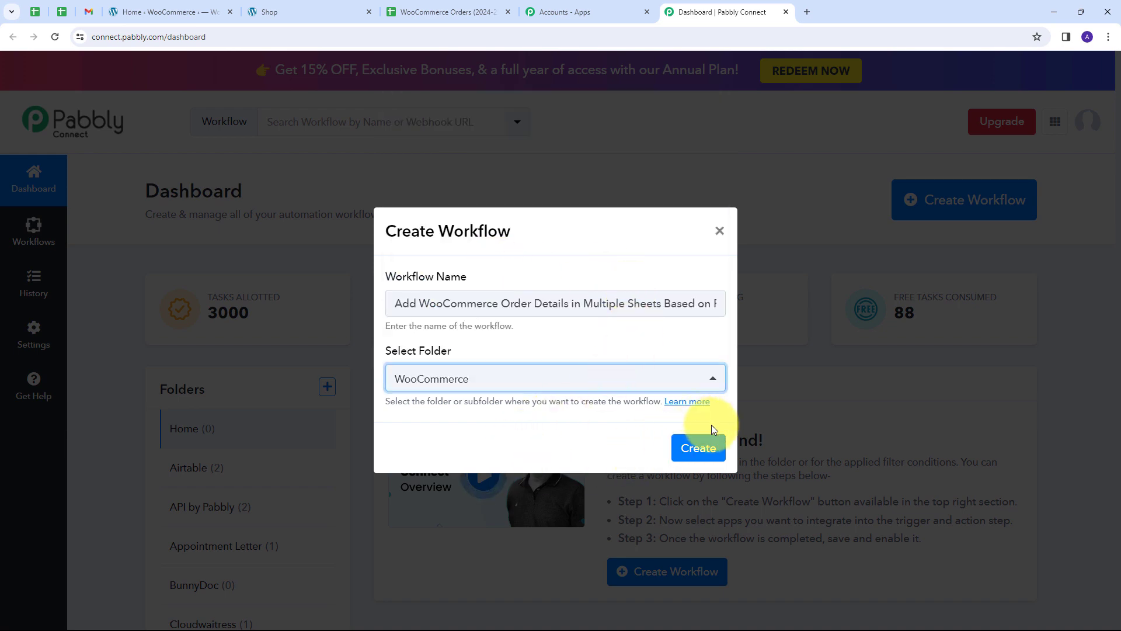
click(699, 447)
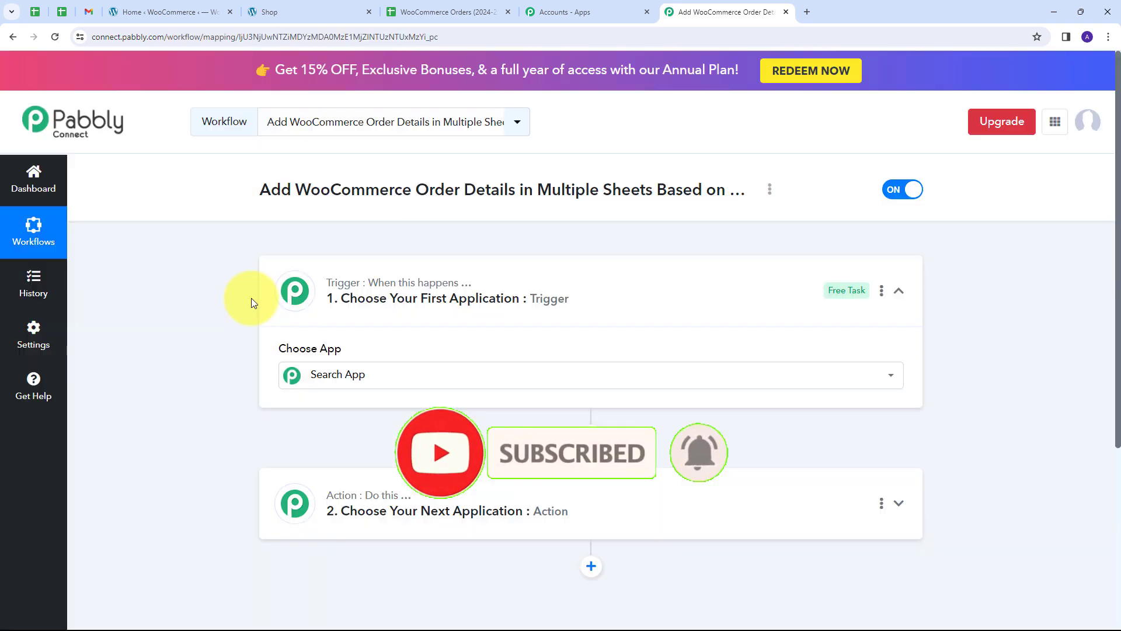
Set the trigger app to WooCommerce with the New Order Created event.
scroll(205, 285, down, 3)
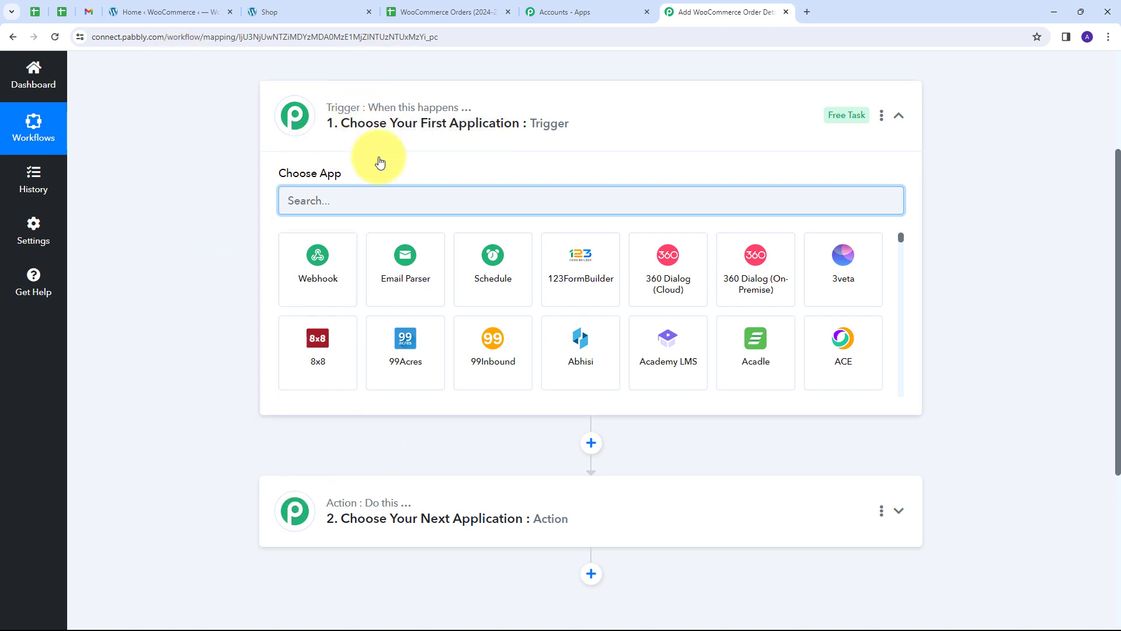
text(WooCommerce)
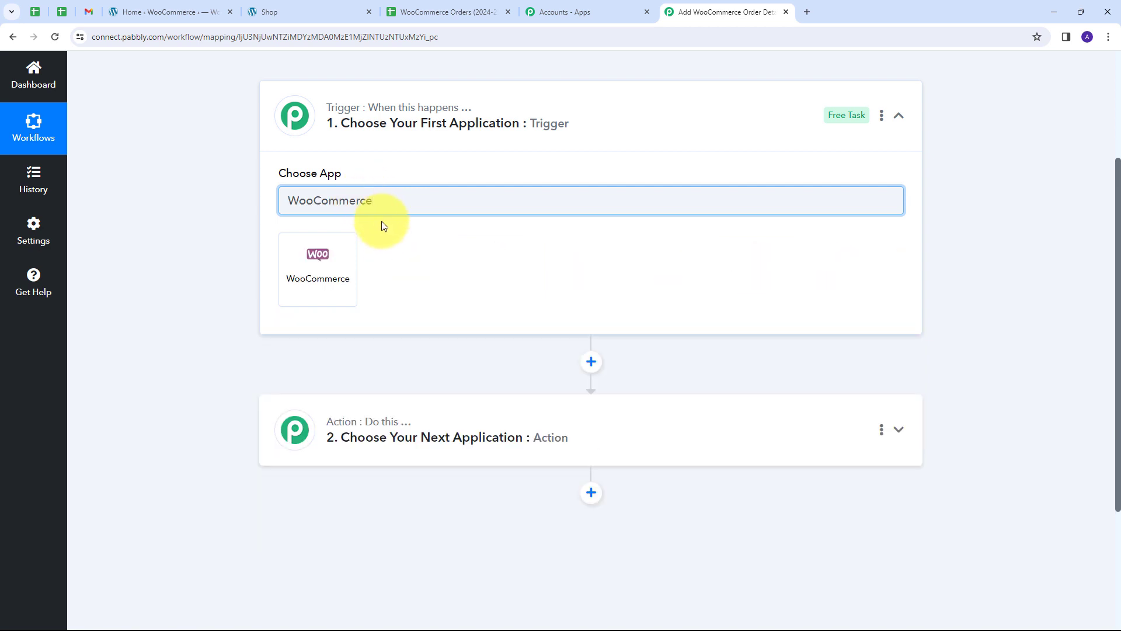
click(306, 282)
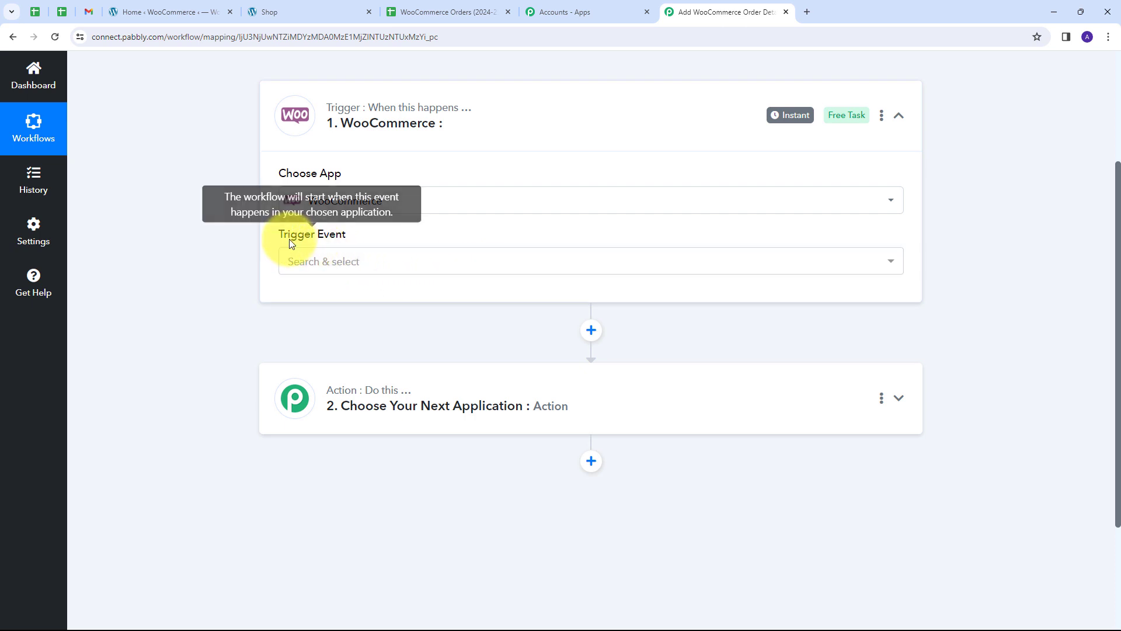
click(485, 266)
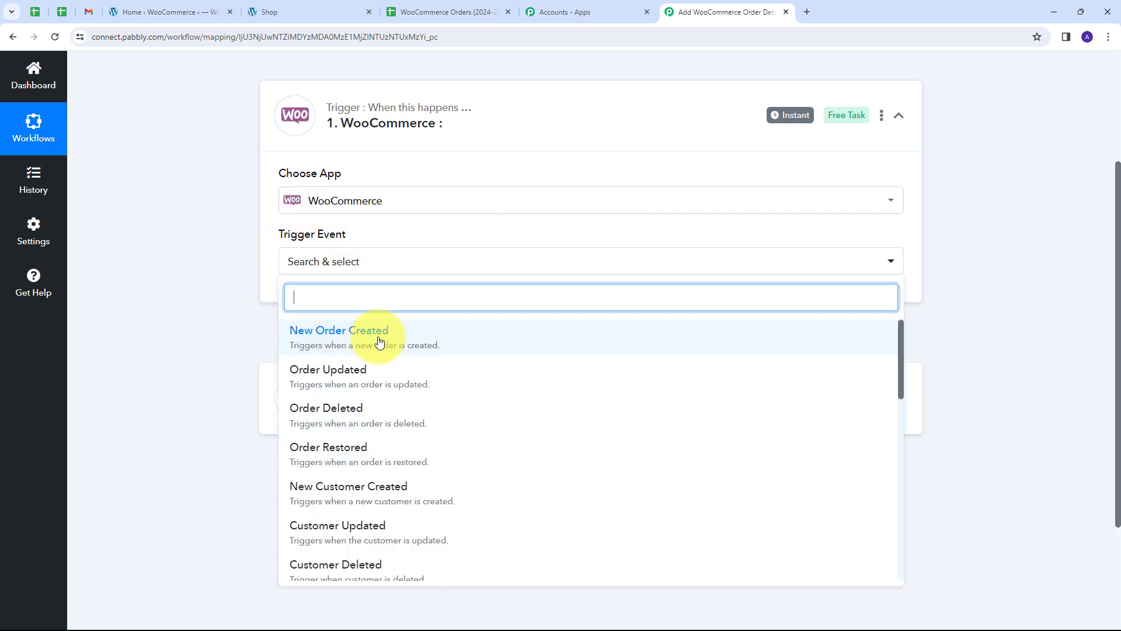
click(351, 342)
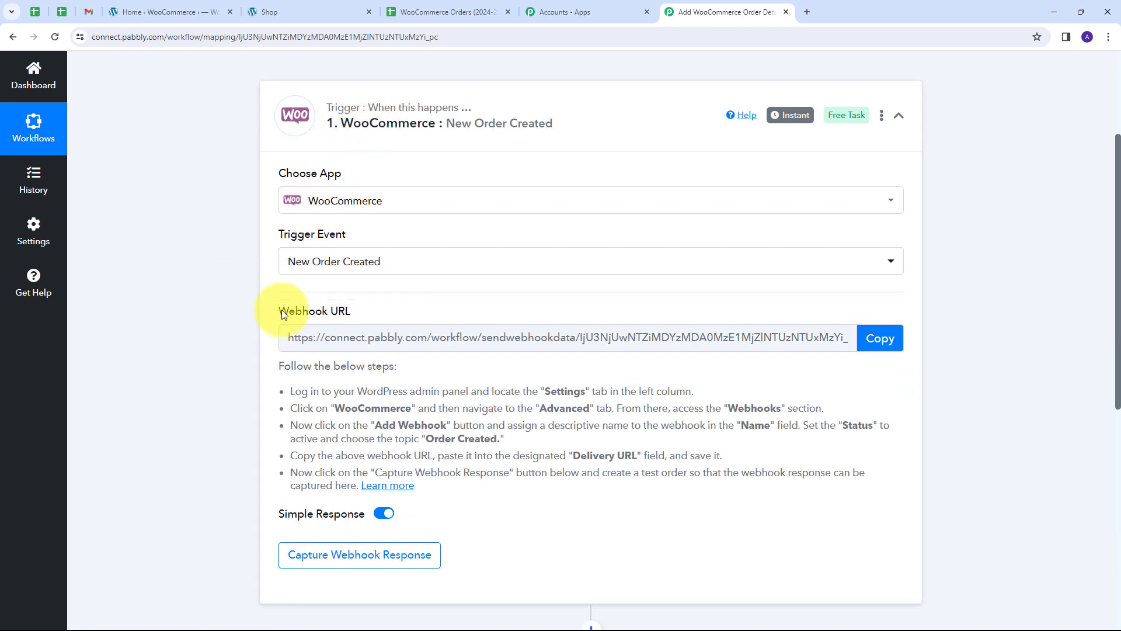
Copy the trigger's webhook URL and bring up the WooCommerce admin Home page.
drag(280, 309, 358, 318)
mouse_move(311, 315)
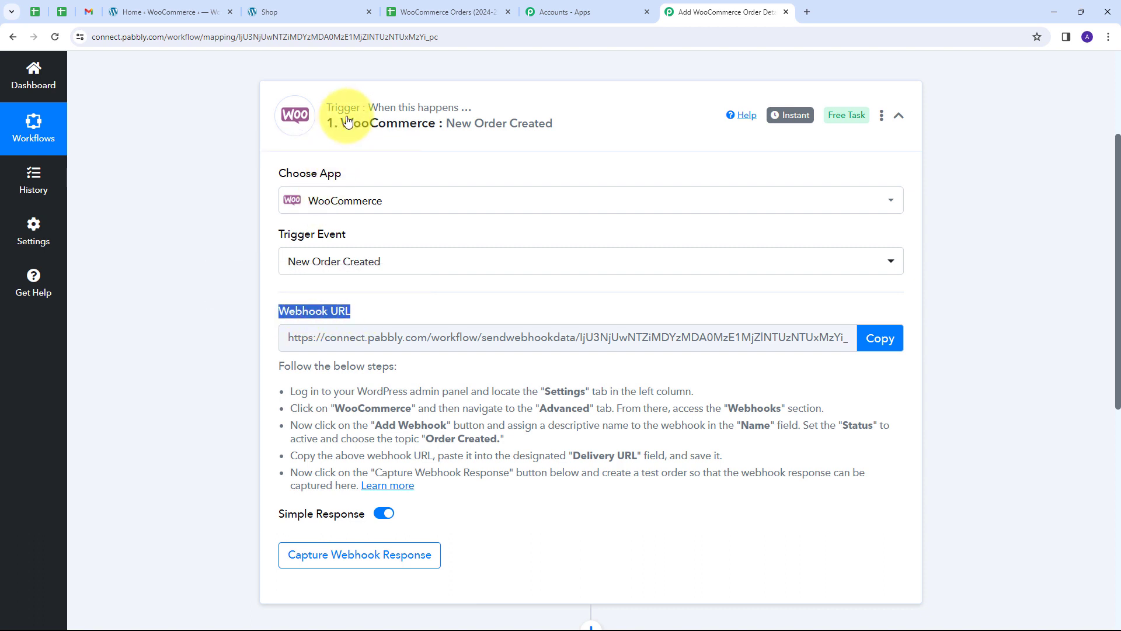
scroll(184, 176, down, 1)
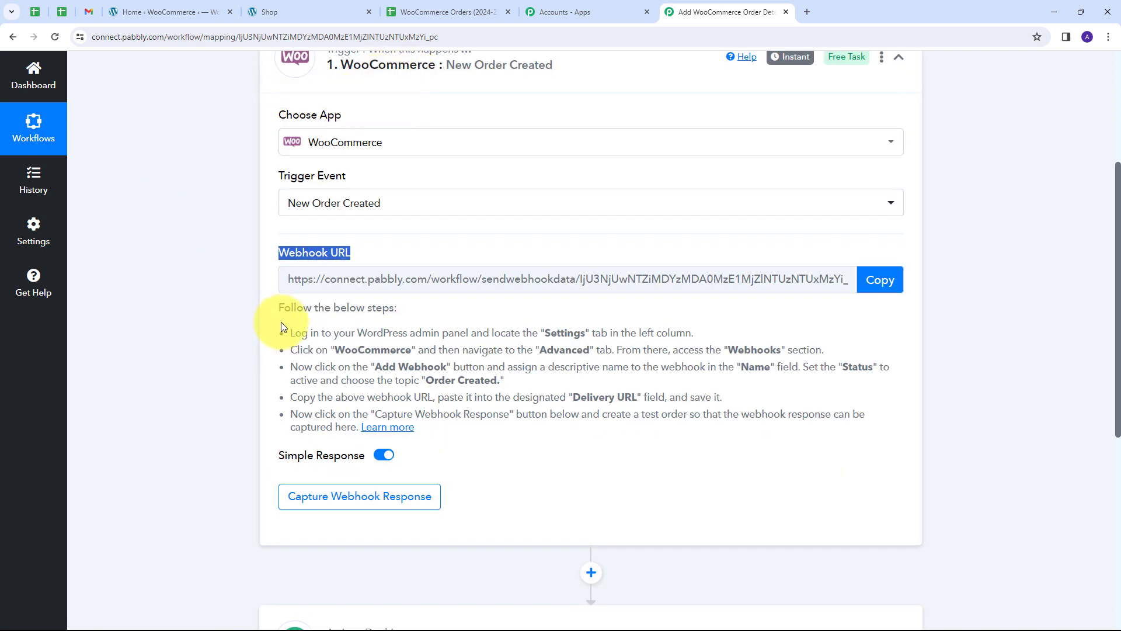
drag(290, 330, 485, 436)
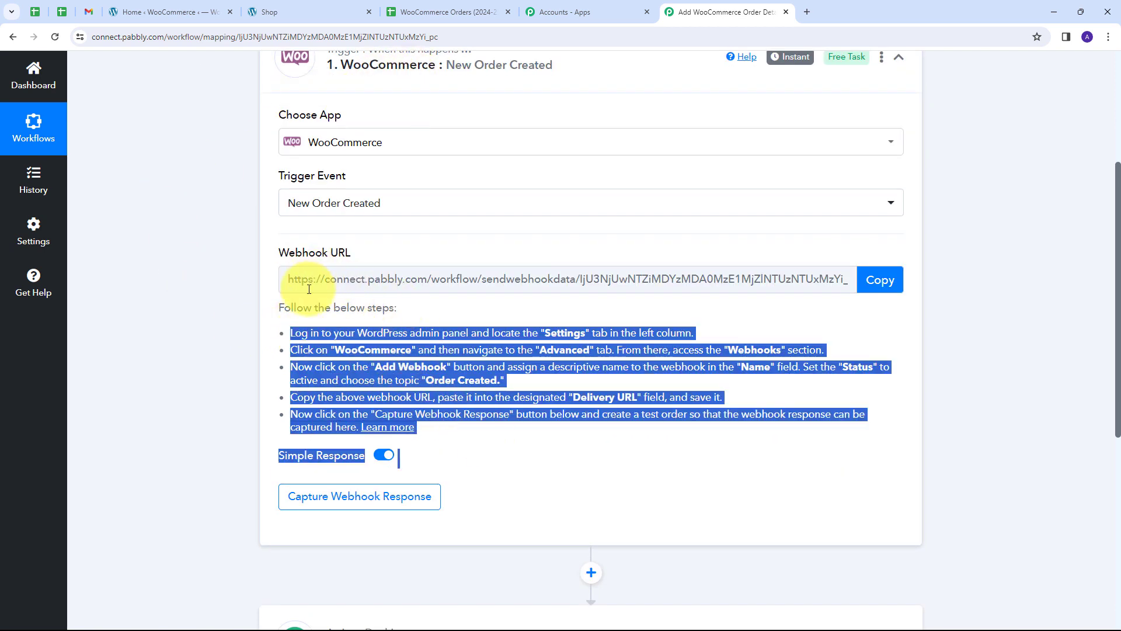
click(883, 280)
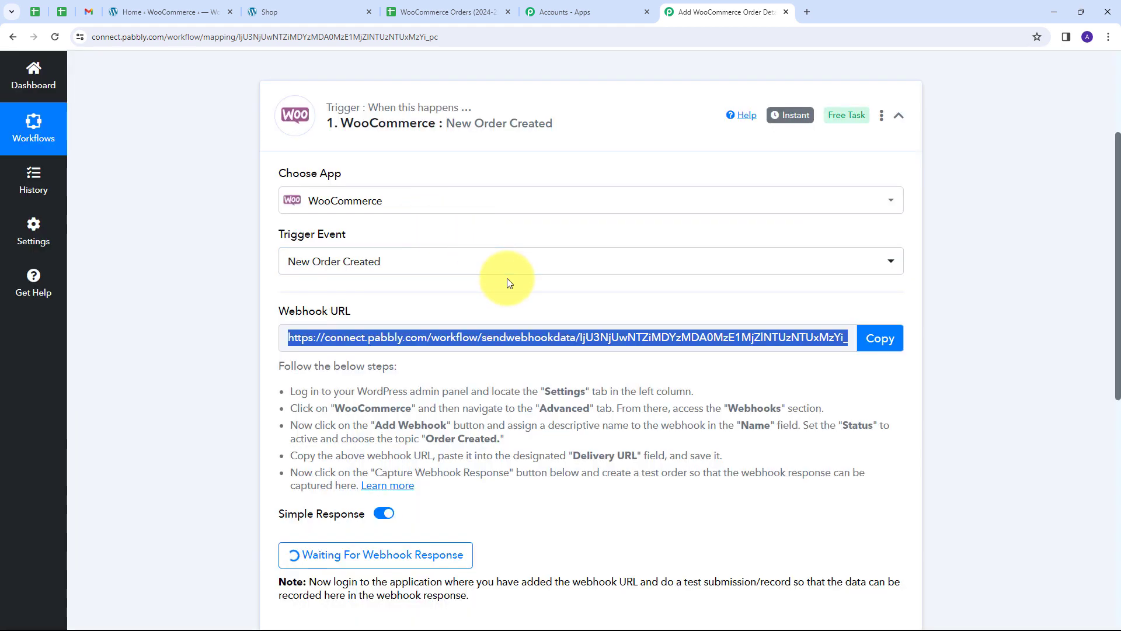
click(159, 11)
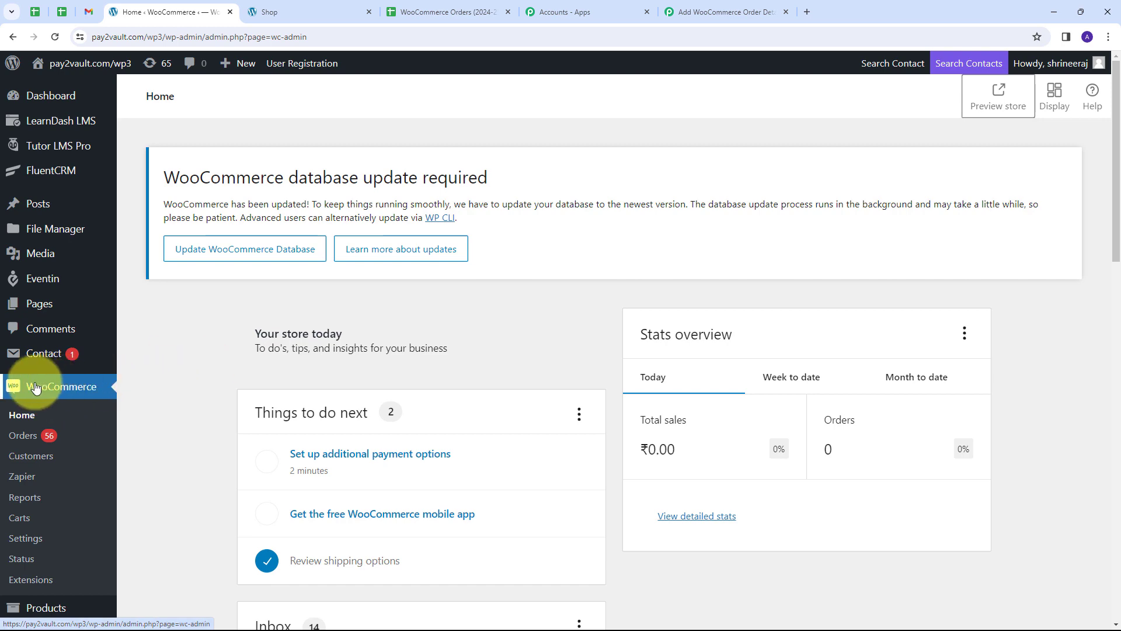
Open a blank Add webhook form under WooCommerce Settings > Advanced > Webhooks.
click(24, 538)
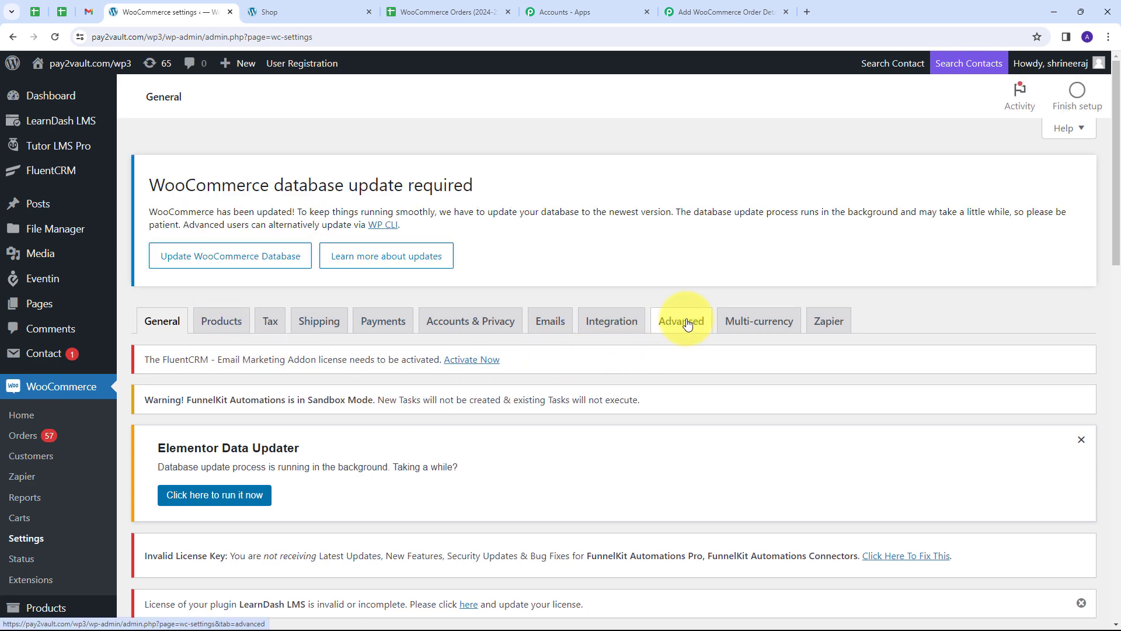
click(688, 324)
scroll(560, 374, down, 4)
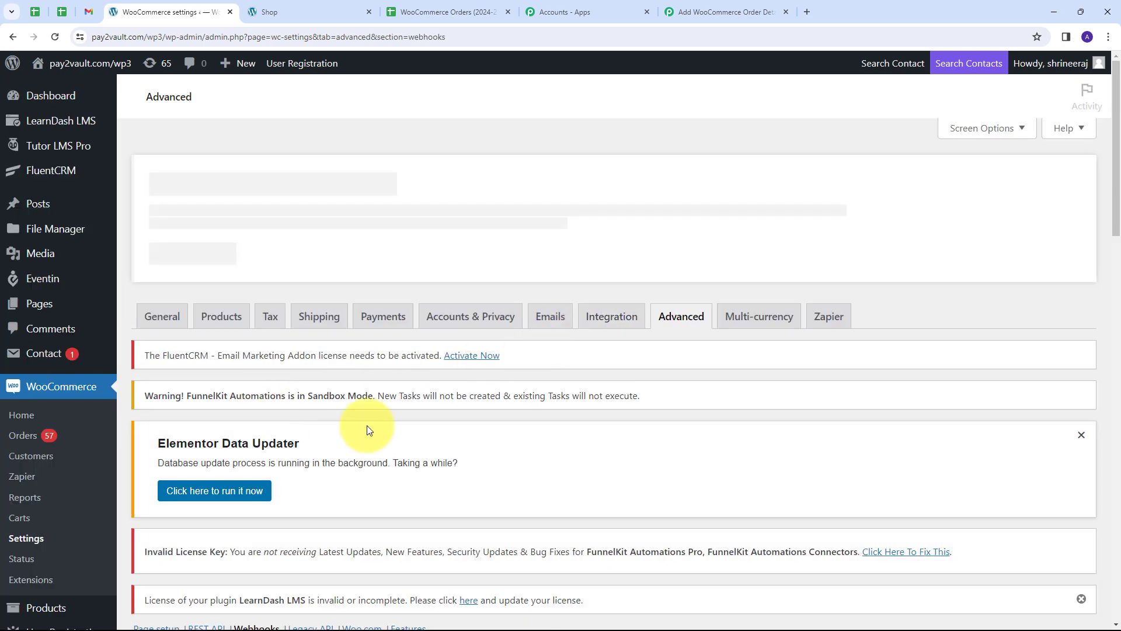
scroll(368, 333, down, 3)
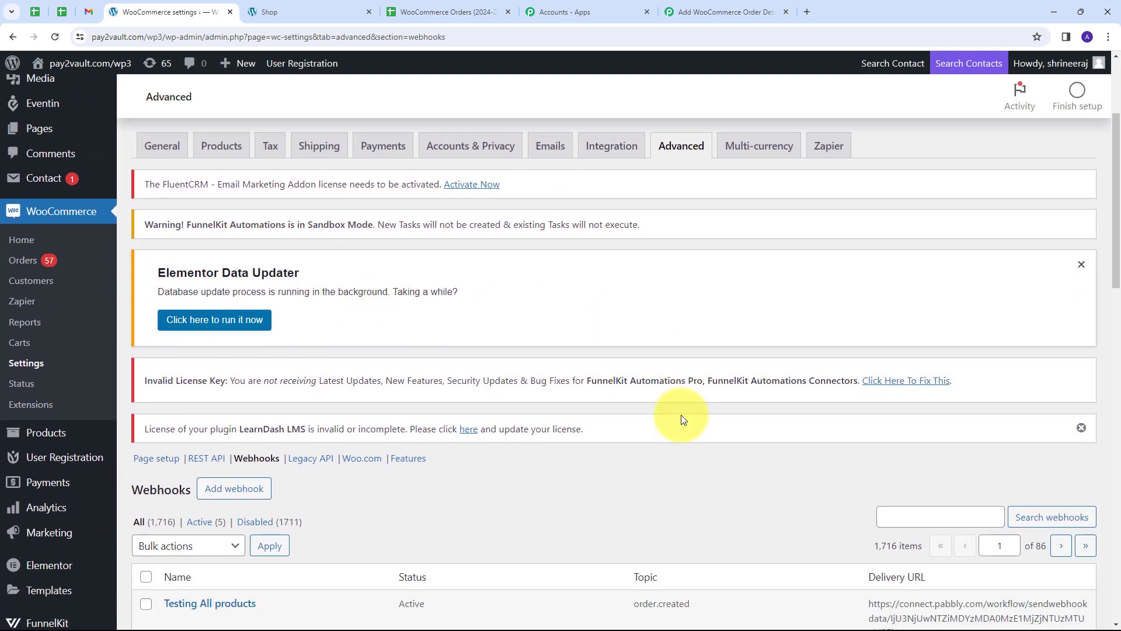
click(214, 493)
scroll(388, 280, down, 6)
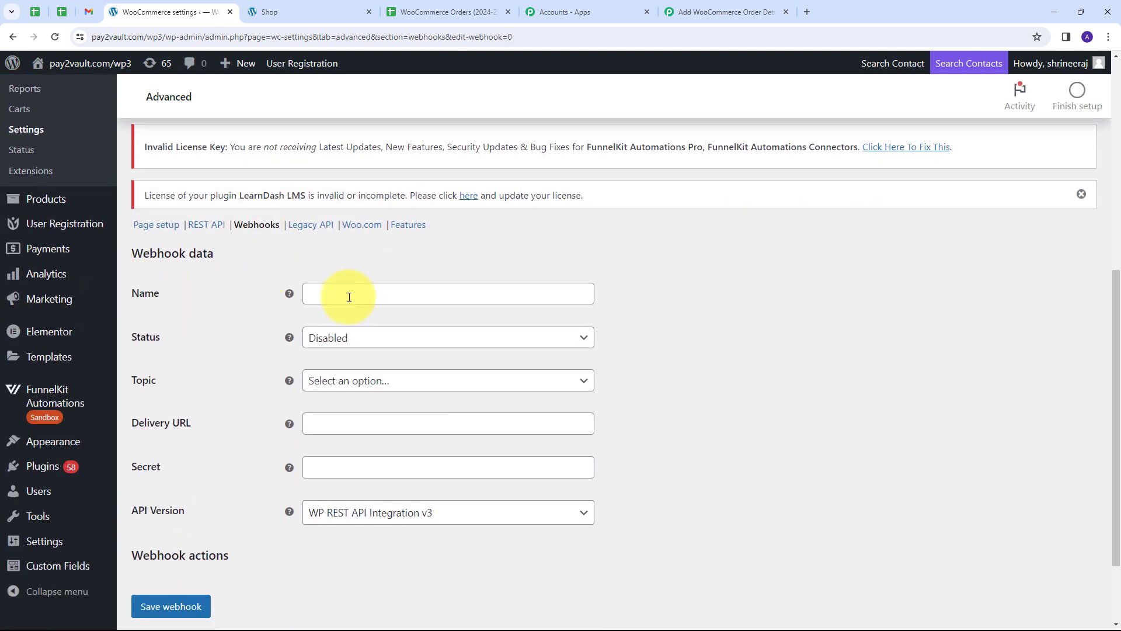
Name the webhook 'Google Sheets' and set its status to Active.
click(384, 291)
key(ctrl+v)
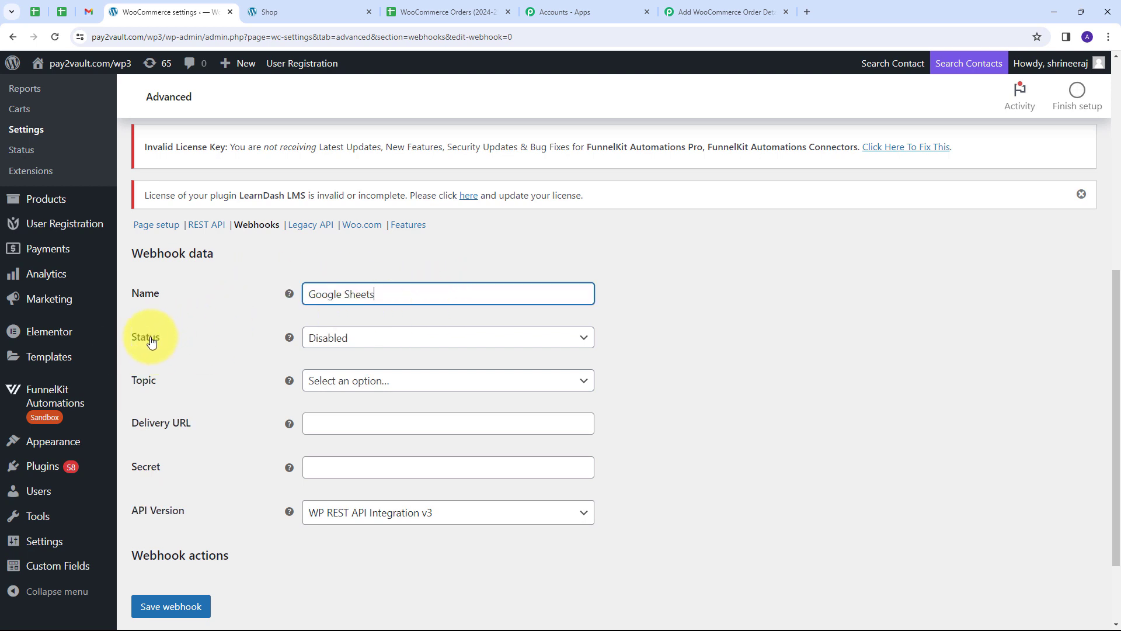
click(449, 340)
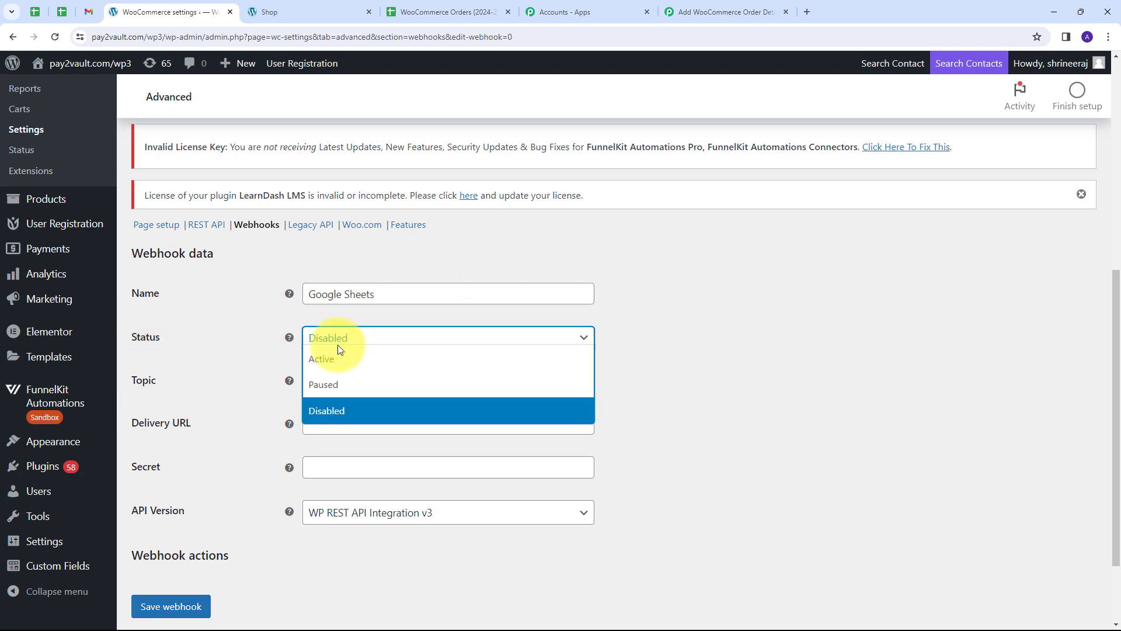
click(329, 361)
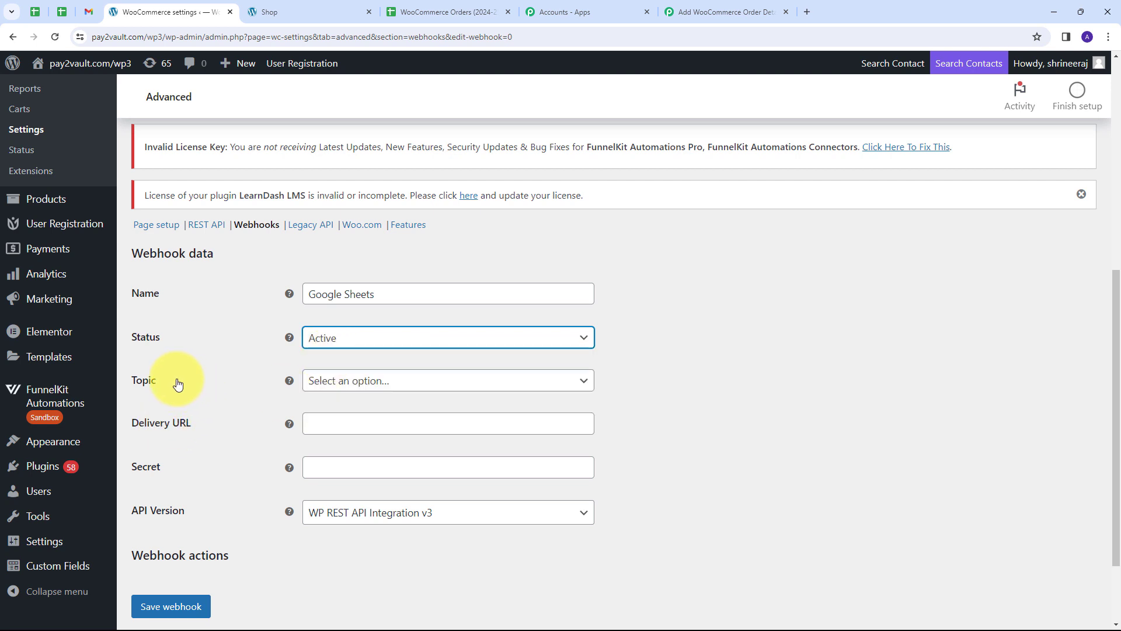
Set the topic to Order created, paste the Pabbly webhook URL as Delivery URL, and save.
click(450, 381)
scroll(391, 458, down, 3)
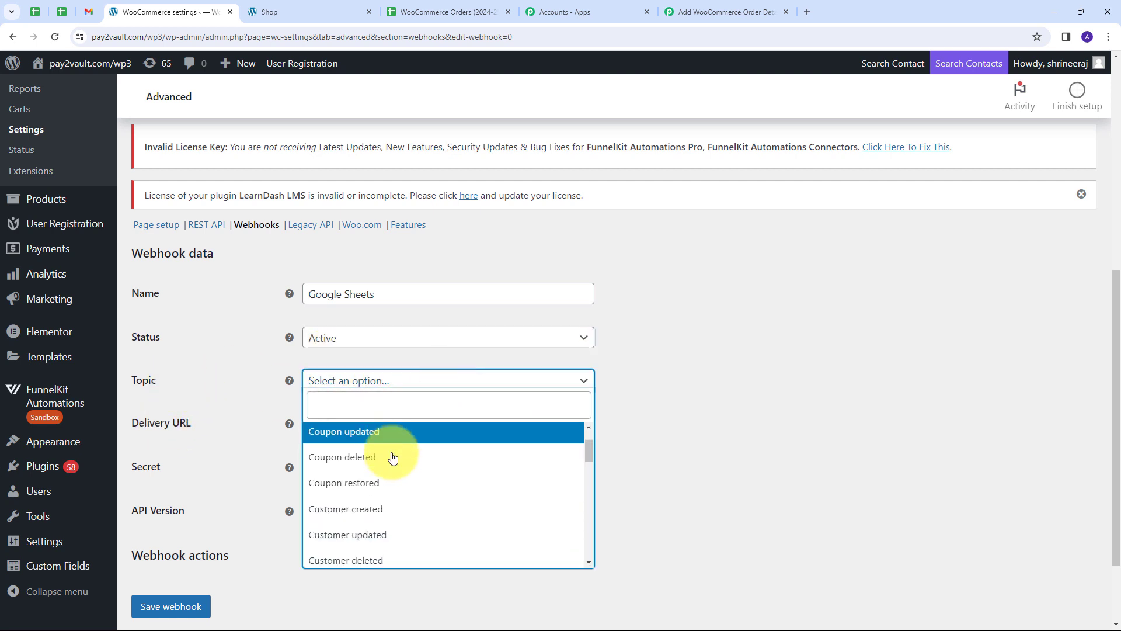
scroll(392, 458, down, 1)
scroll(379, 453, up, 1)
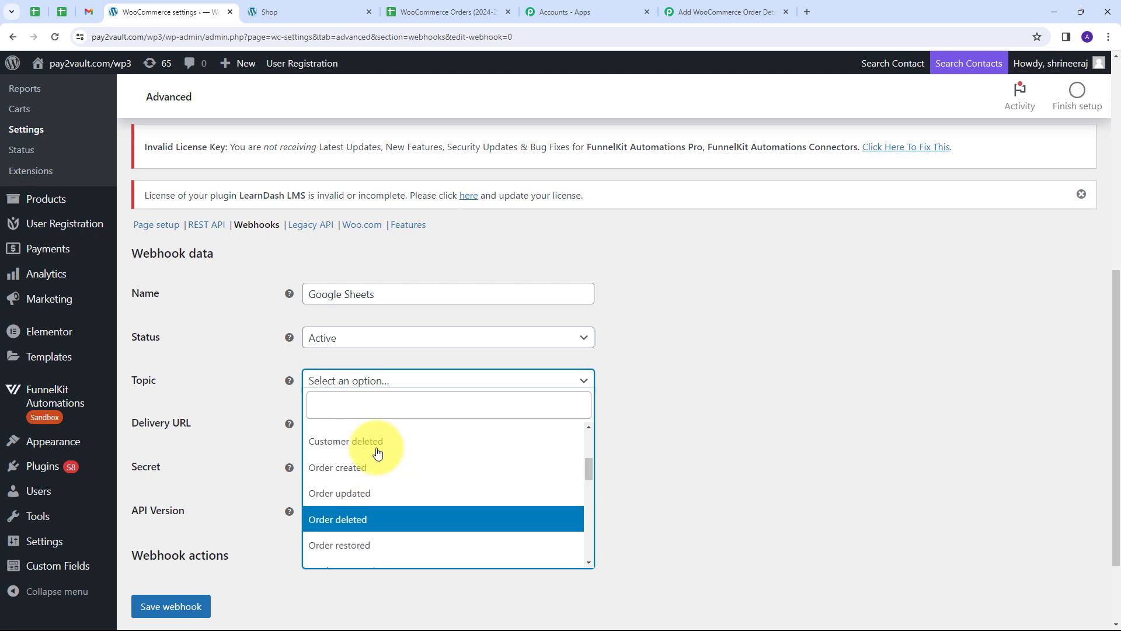
click(343, 471)
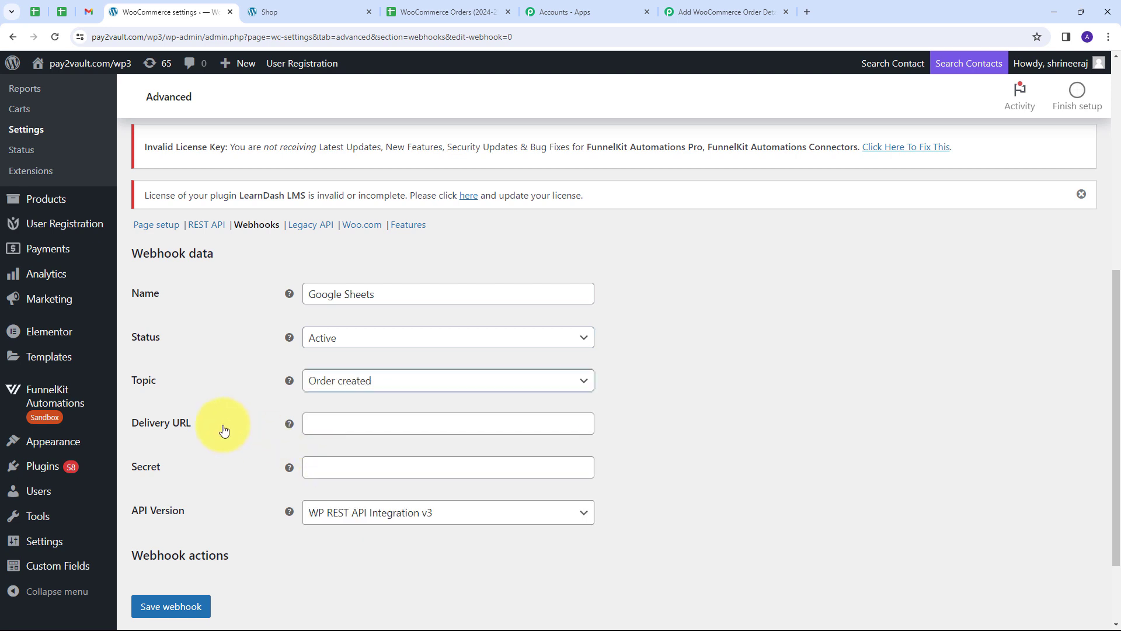
click(180, 429)
scroll(178, 403, down, 1)
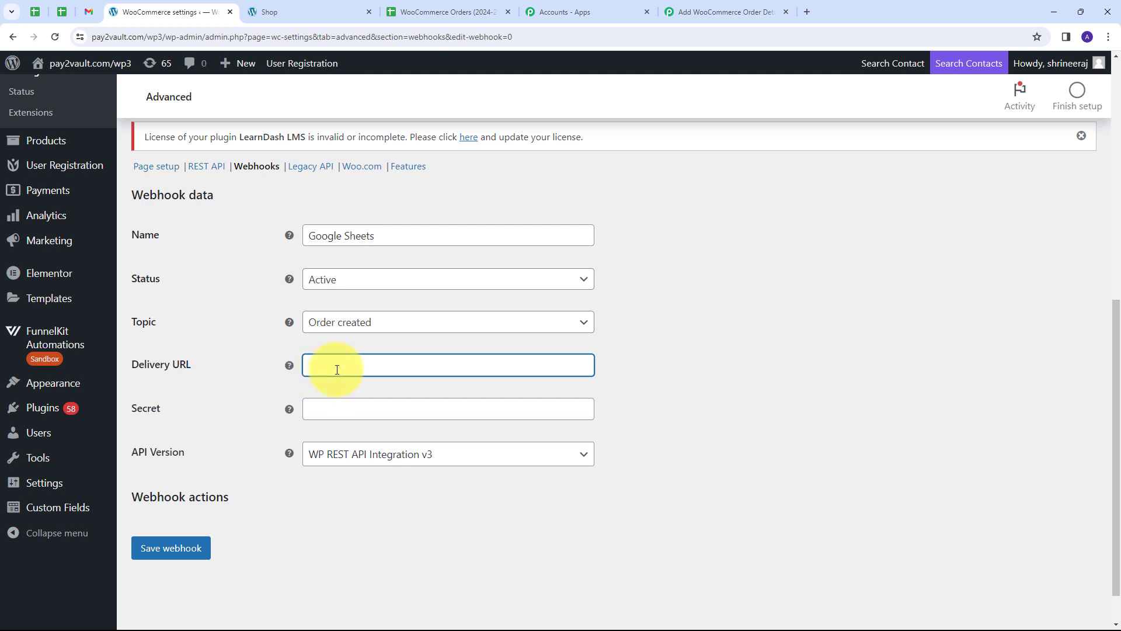
key(ctrl+v)
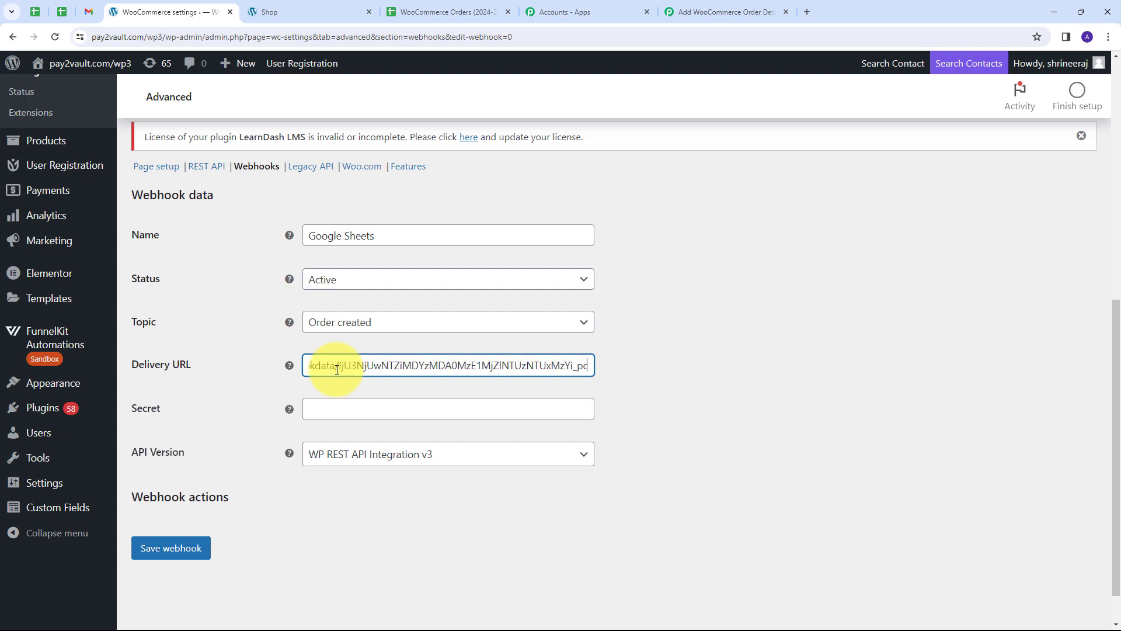
click(170, 548)
scroll(318, 356, down, 3)
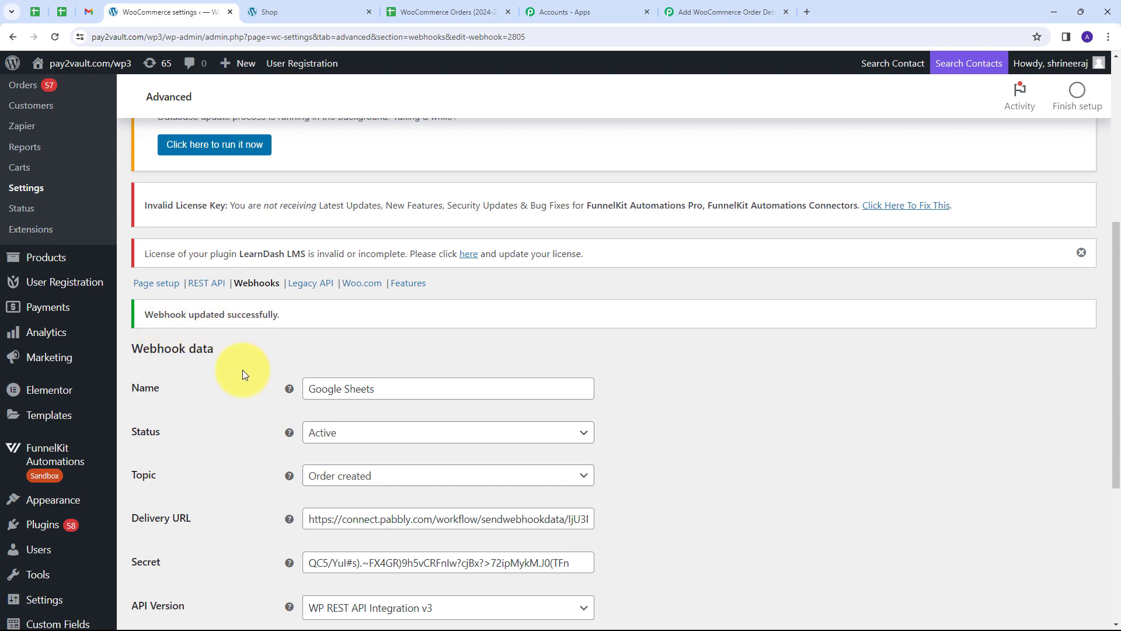
Return to the Pabbly workflow and check the captured response's Webhook Id 2804.
click(681, 13)
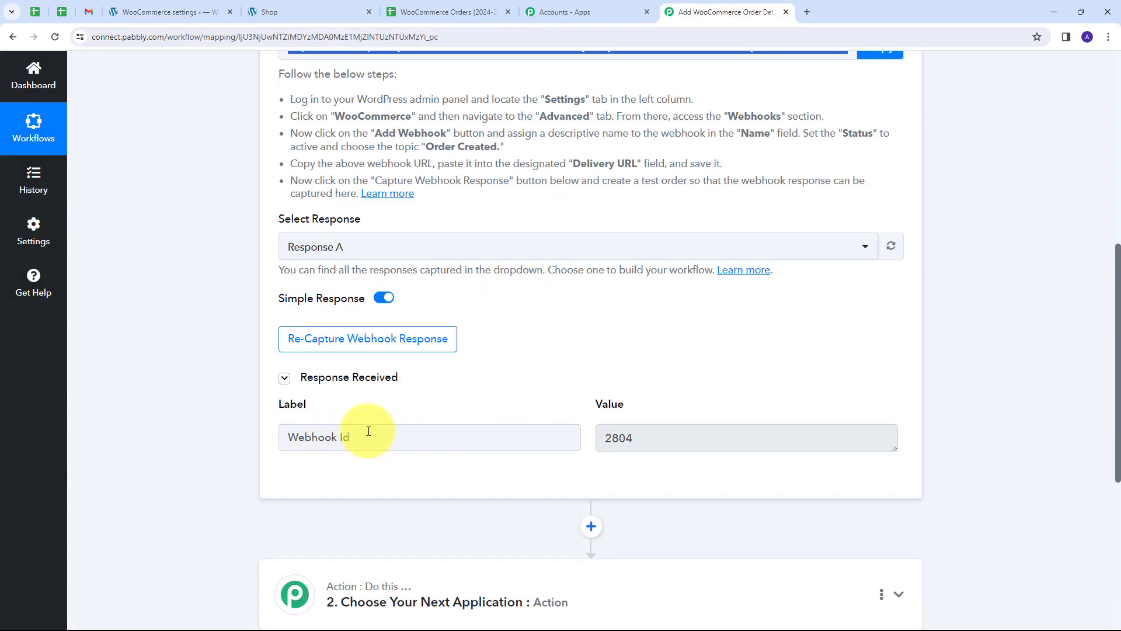
drag(383, 435, 284, 438)
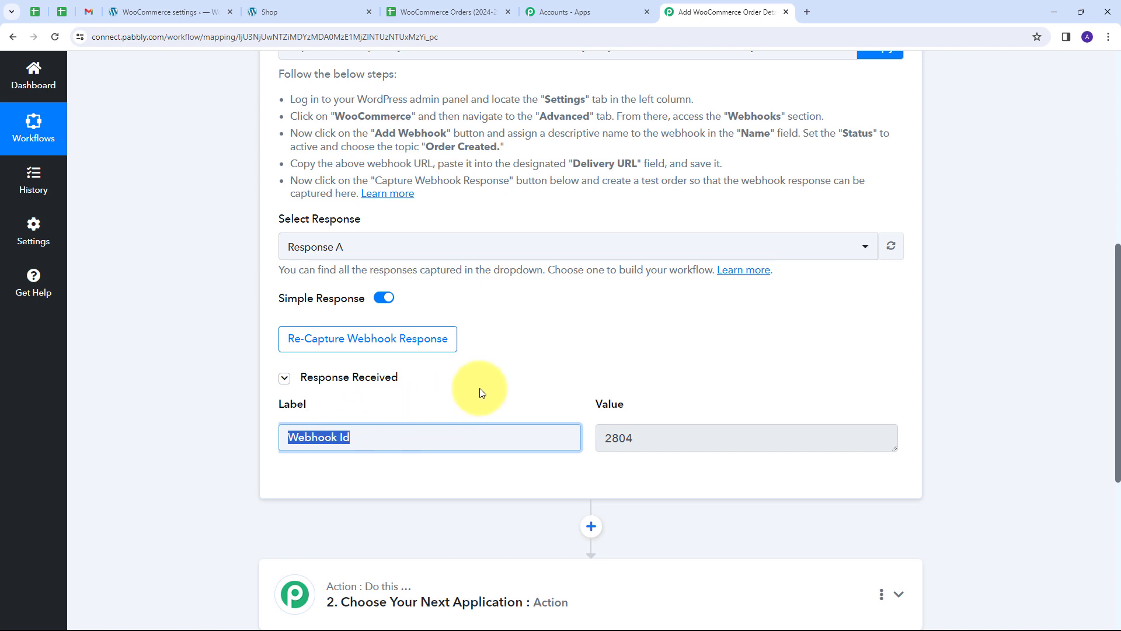
Re-capture the webhook response, confirm with Yes, and go to the store's Shop page.
click(355, 346)
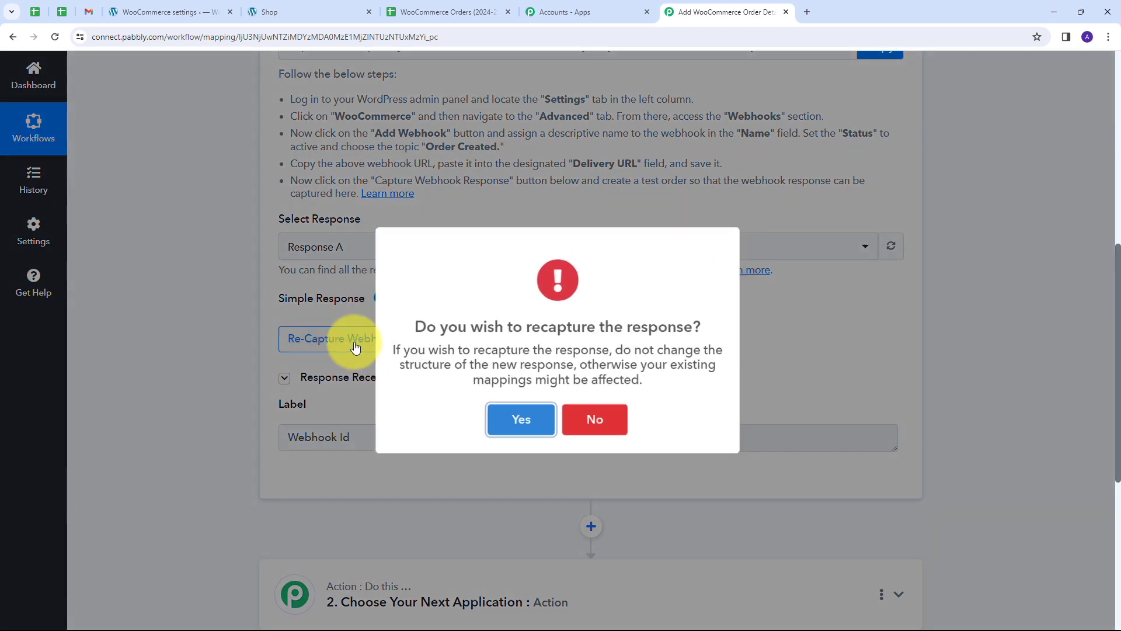
click(522, 425)
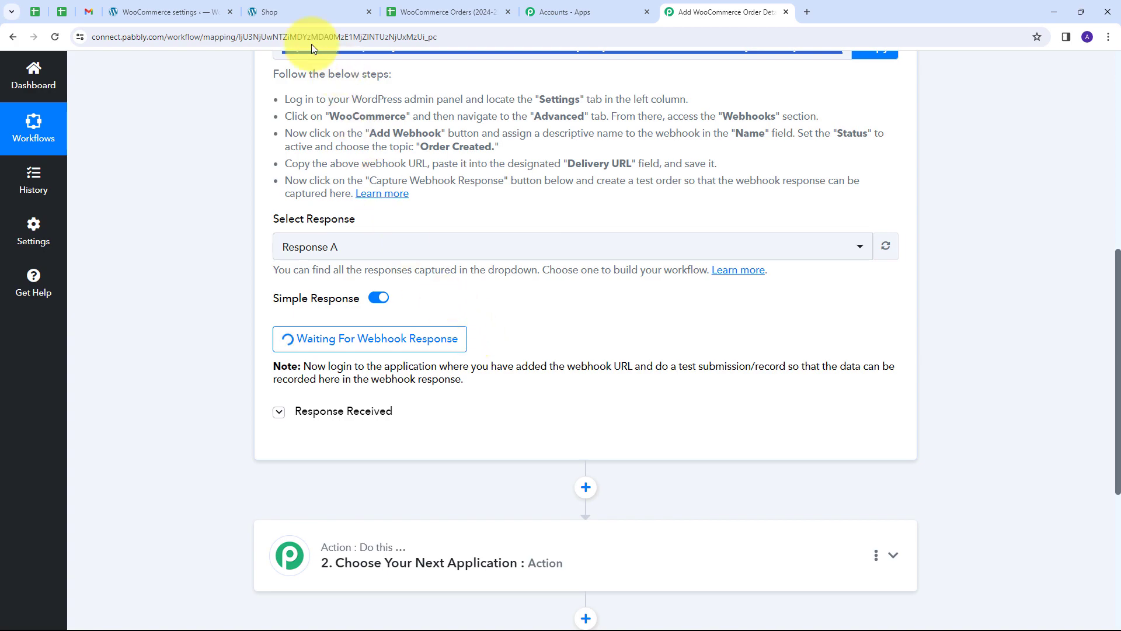
click(292, 12)
Add the Python Course to the cart and proceed to checkout for ₹1,100.00.
scroll(417, 236, down, 4)
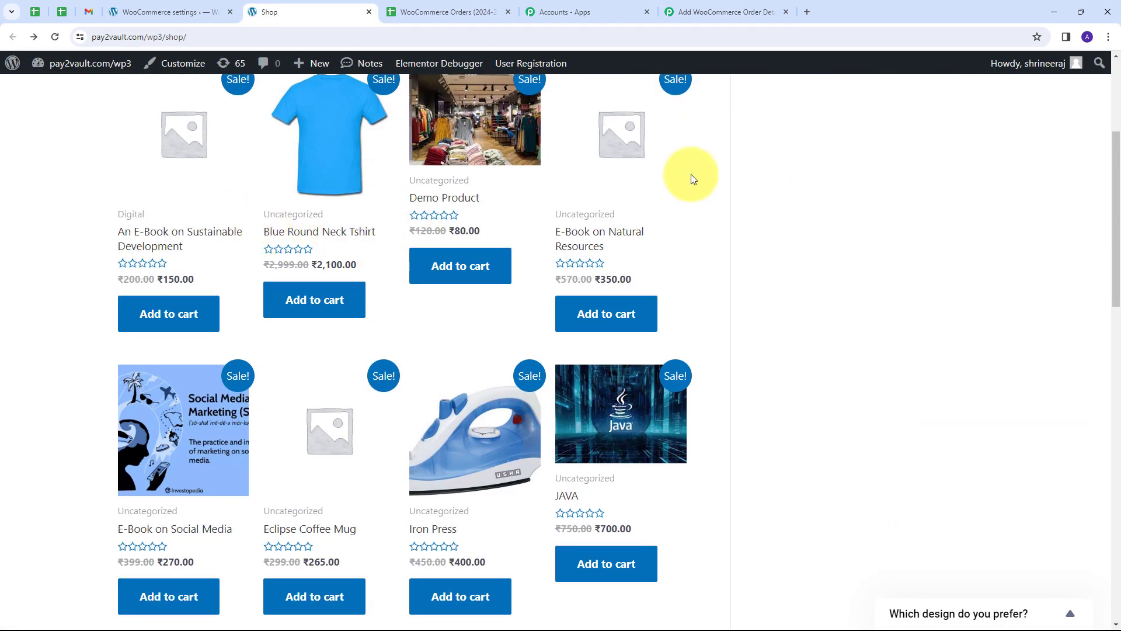
scroll(587, 327, down, 6)
scroll(369, 325, down, 5)
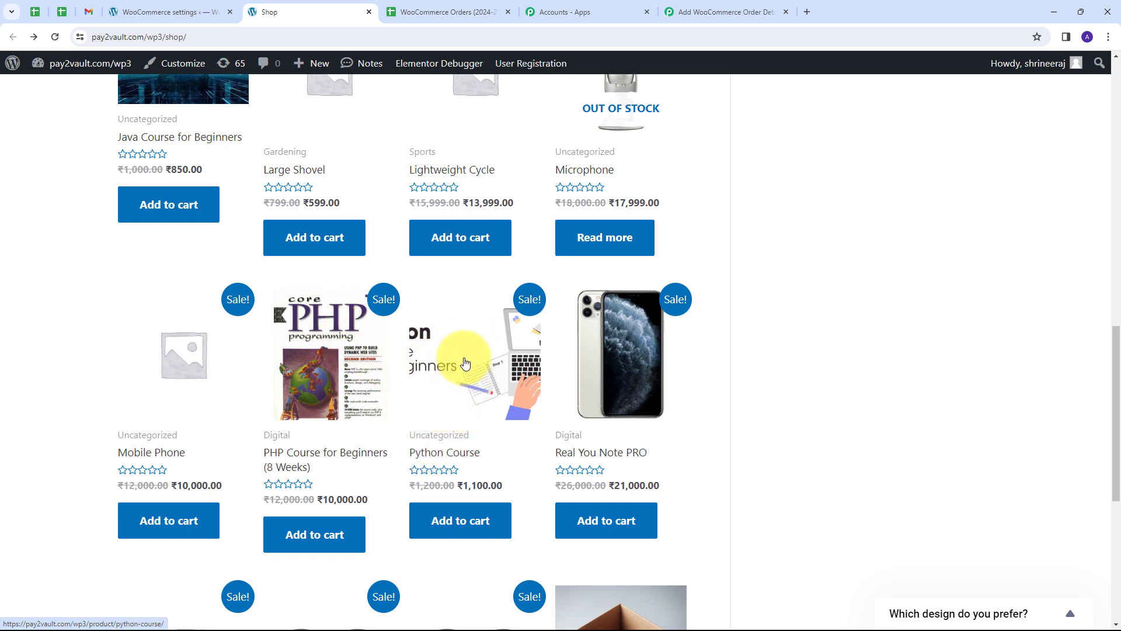
click(459, 519)
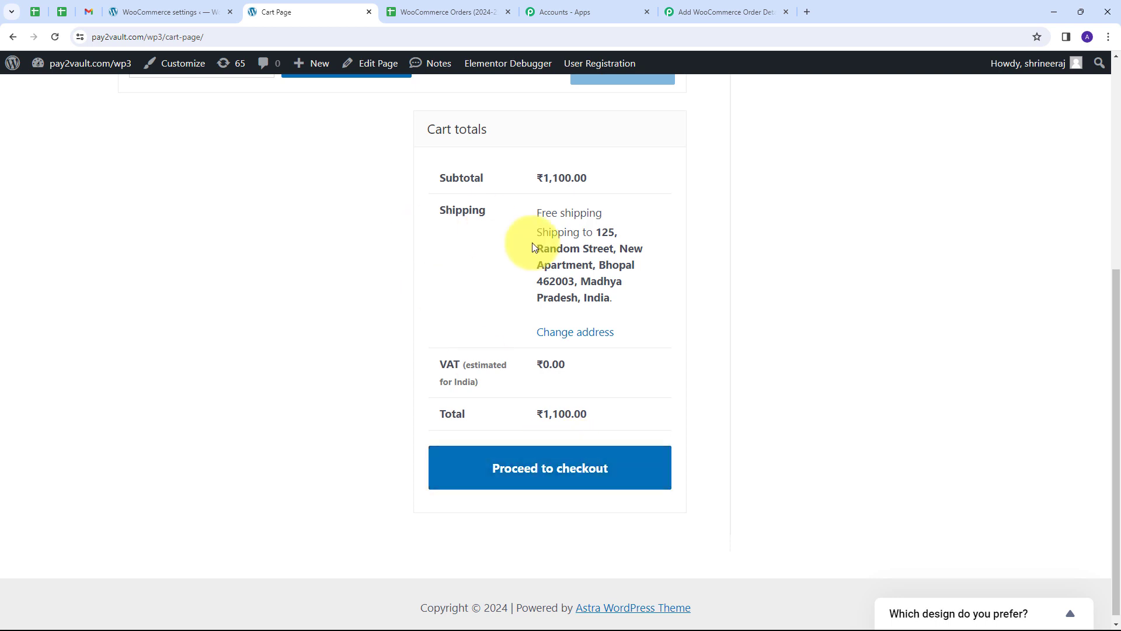
click(512, 466)
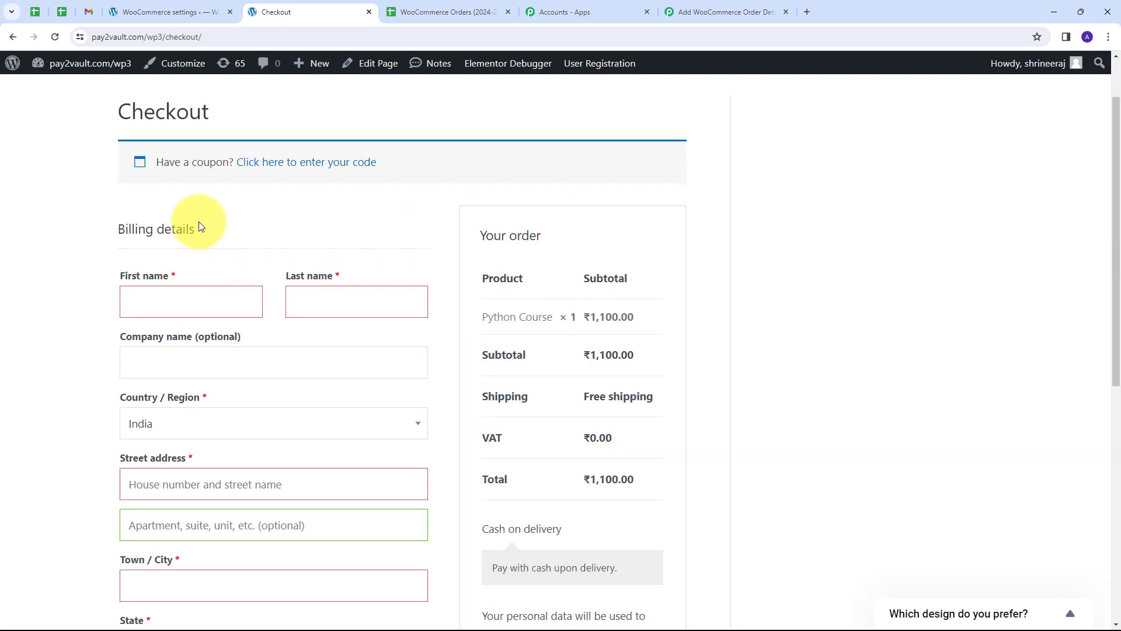
Enter the billing first and last name, street address, apartment and city Bhopal.
scroll(199, 222, down, 1)
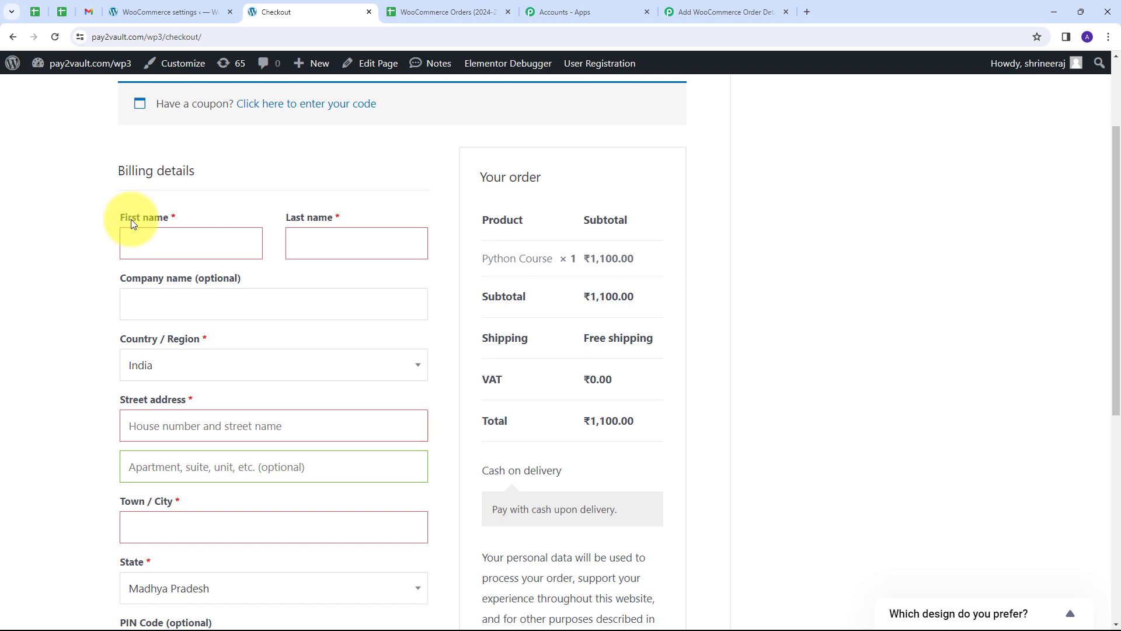
click(159, 240)
text(Demo)
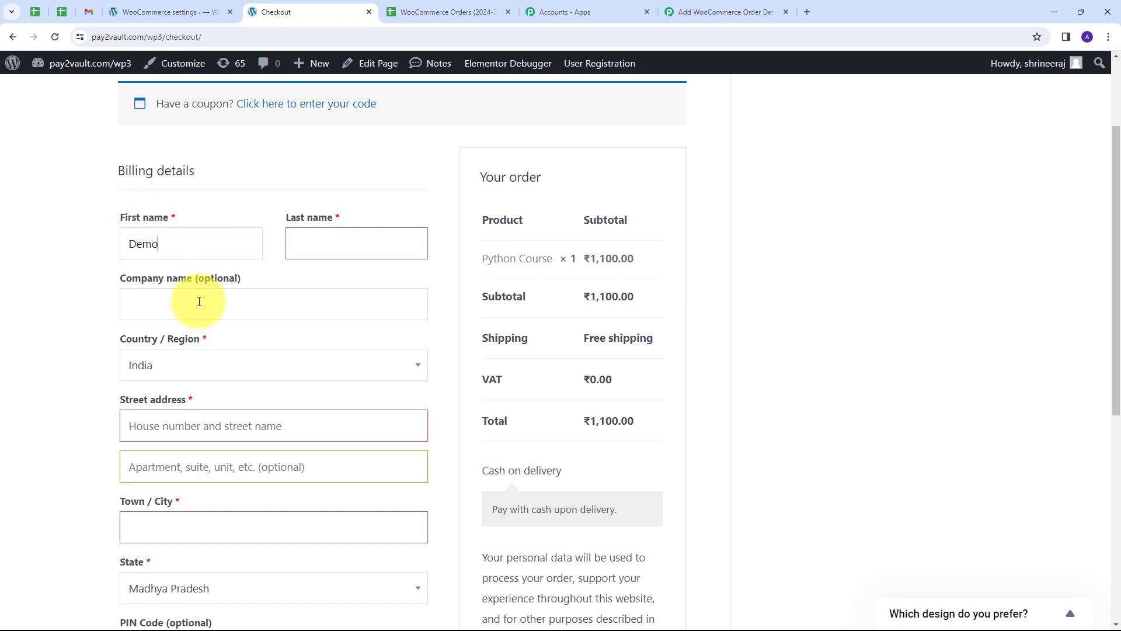
click(364, 244)
text(User)
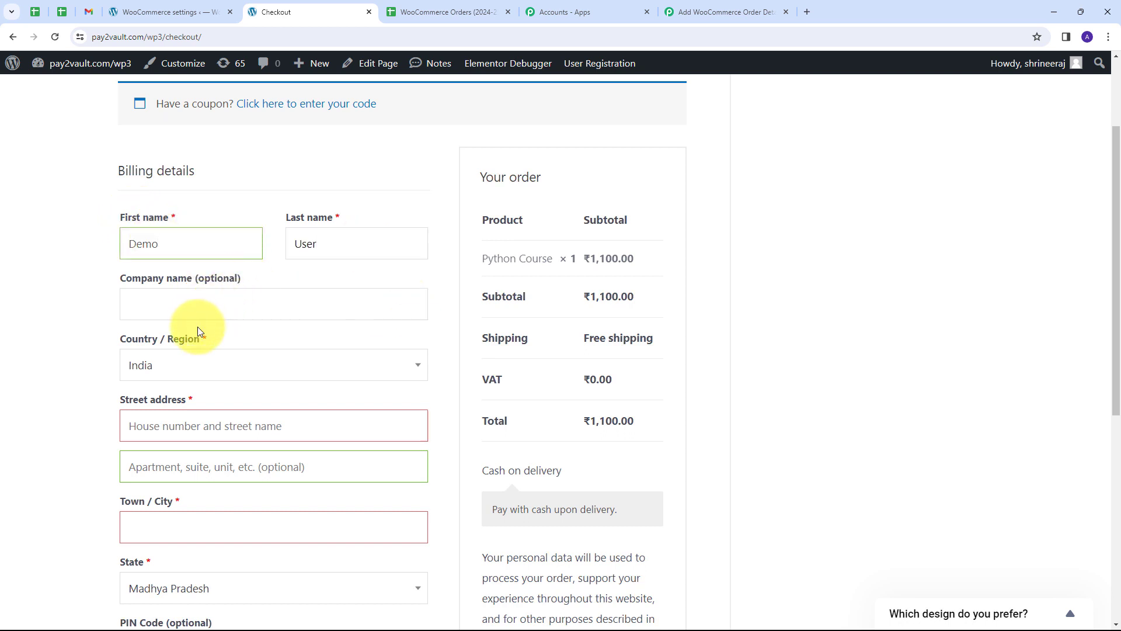
scroll(228, 313, down, 1)
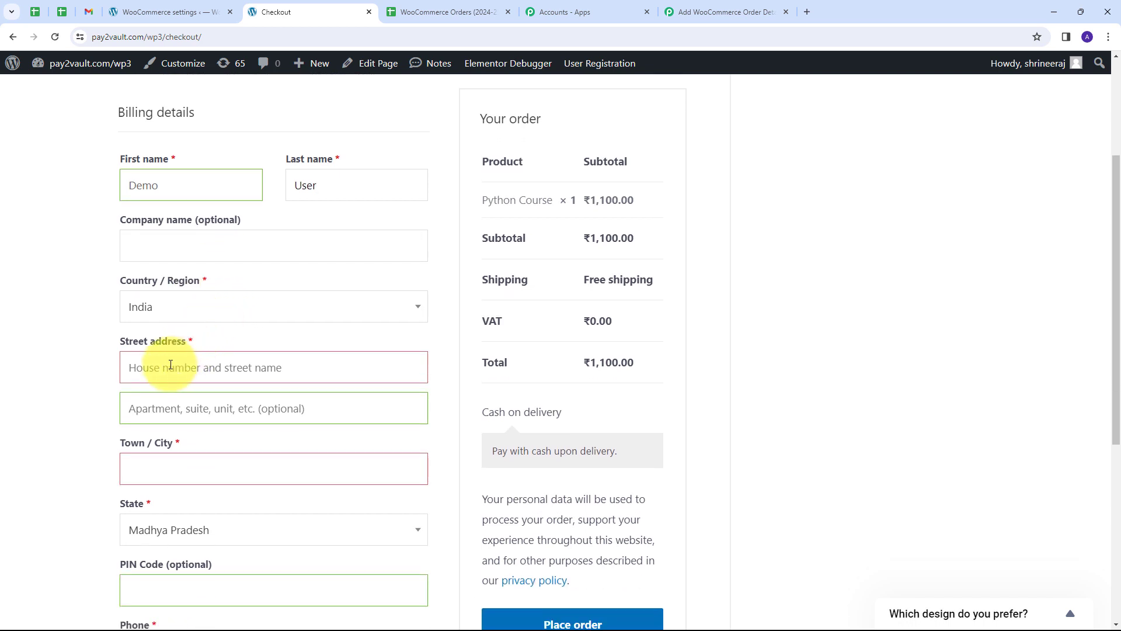
click(171, 365)
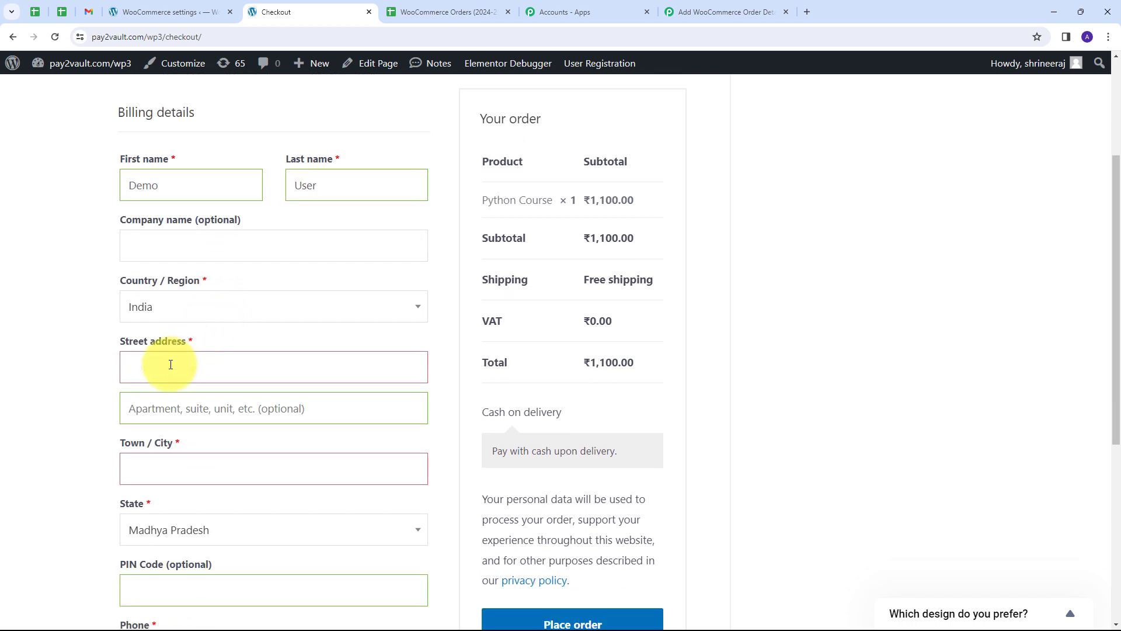
text(Old Street)
click(190, 410)
text(A-)
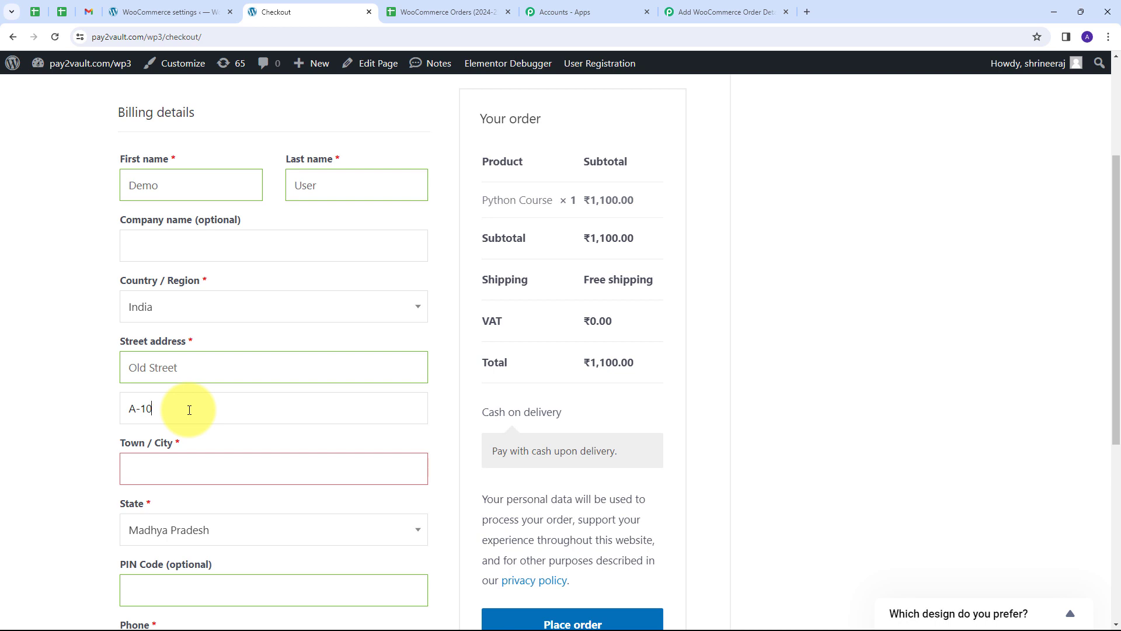
text(10)
scroll(175, 409, down, 1)
click(152, 408)
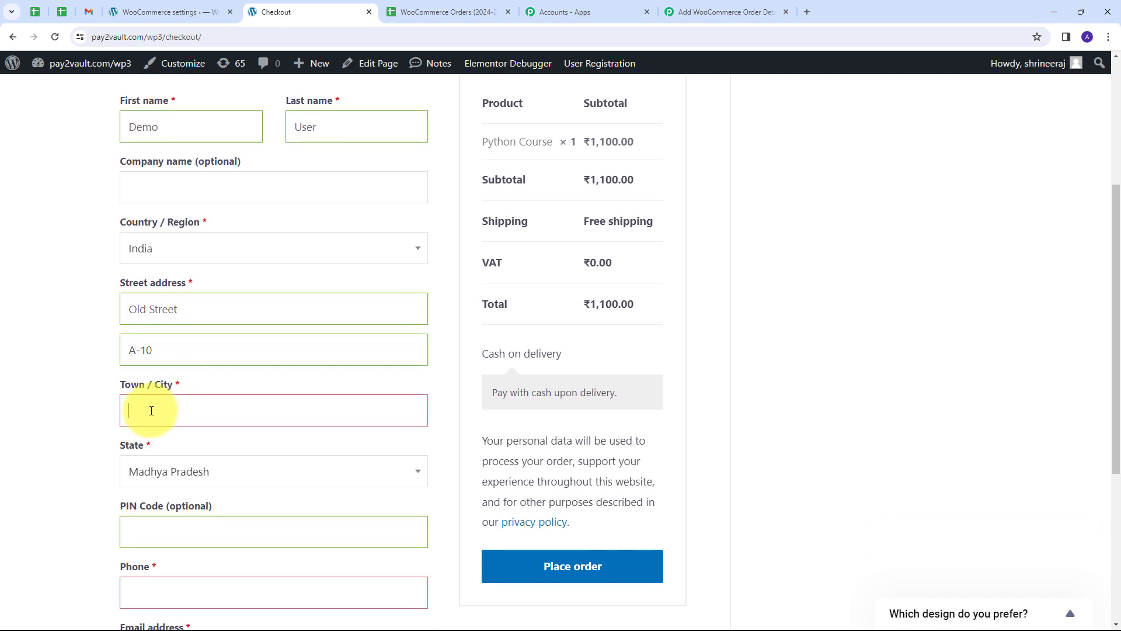
text(Bhopal)
Fill in the PIN code, phone number and e-mail, then place the cash-on-delivery order.
scroll(186, 380, down, 1)
scroll(140, 358, down, 1)
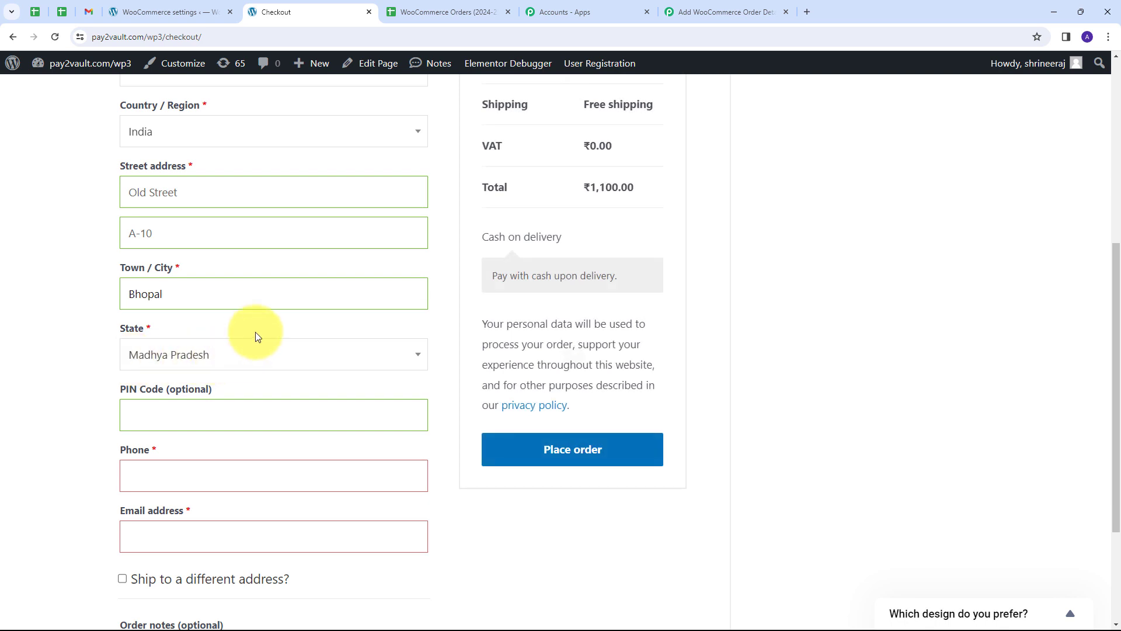
scroll(138, 313, down, 2)
click(148, 299)
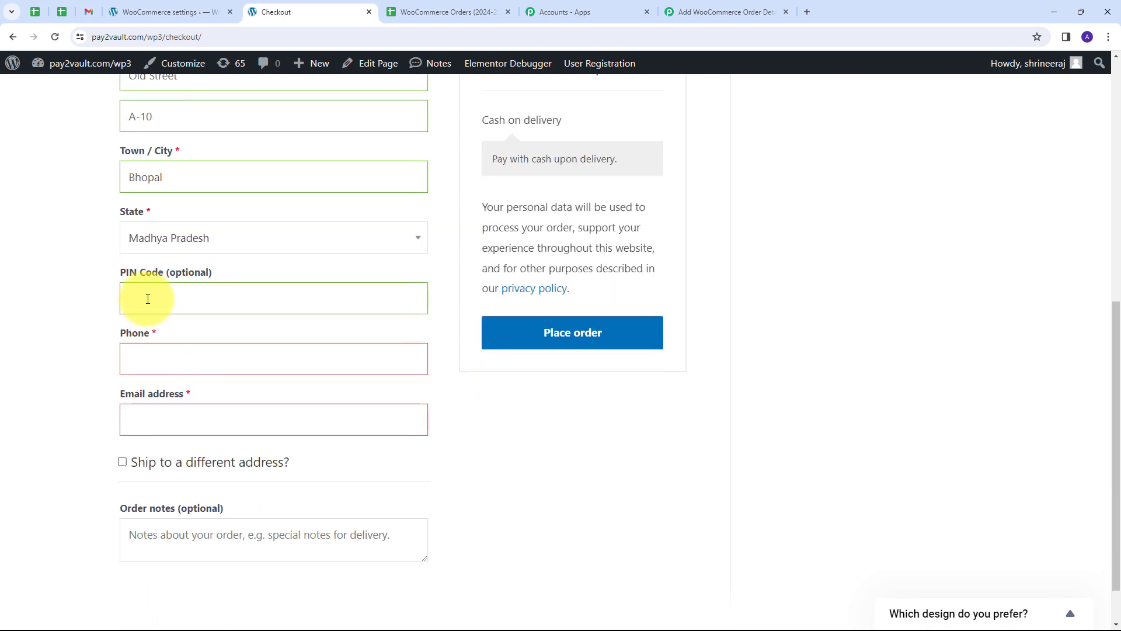
text(411111)
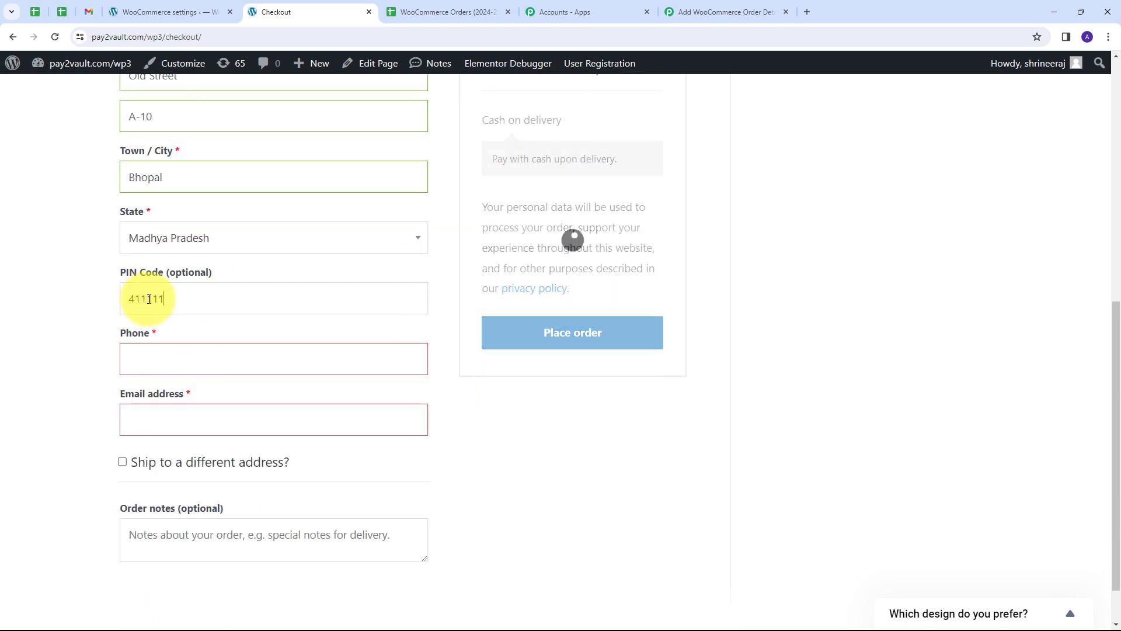
click(155, 358)
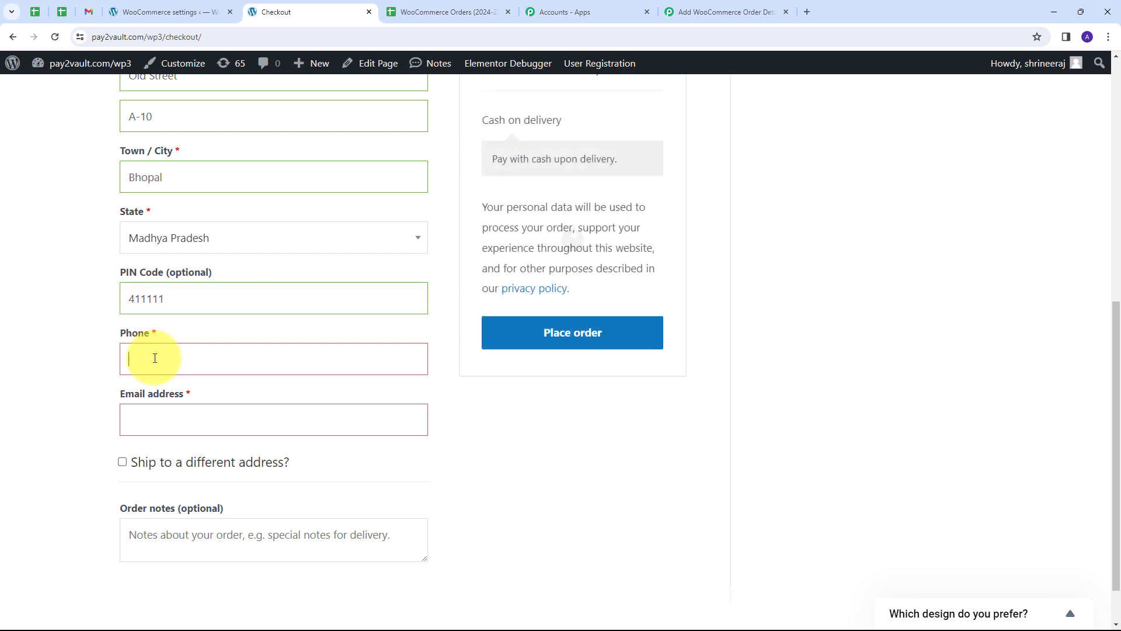
text(919595959595)
click(153, 415)
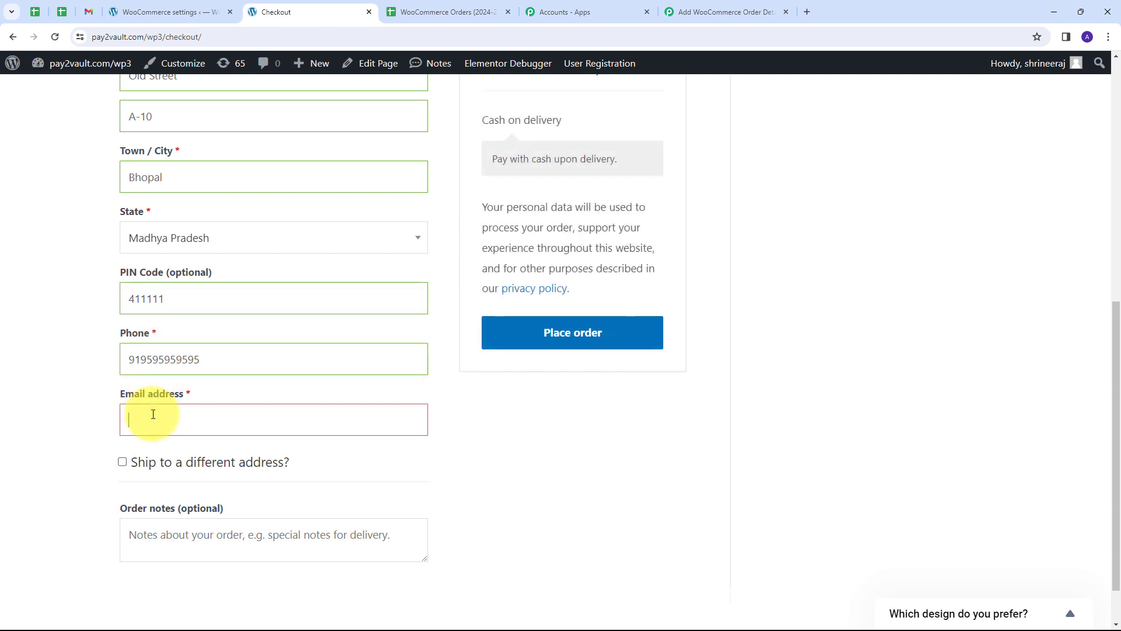
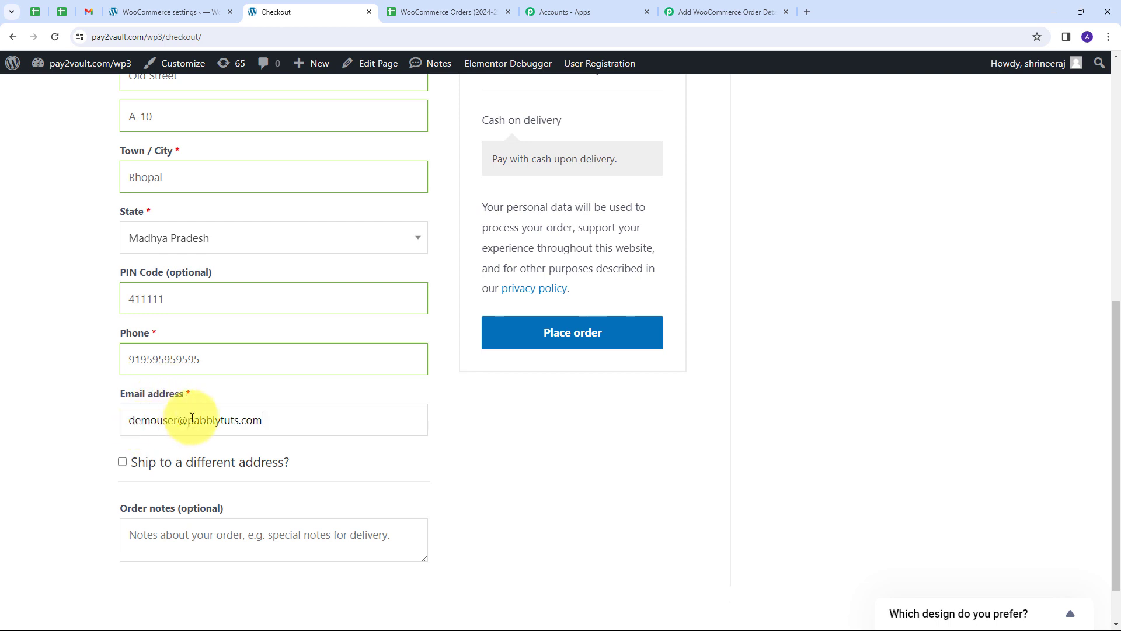
click(577, 334)
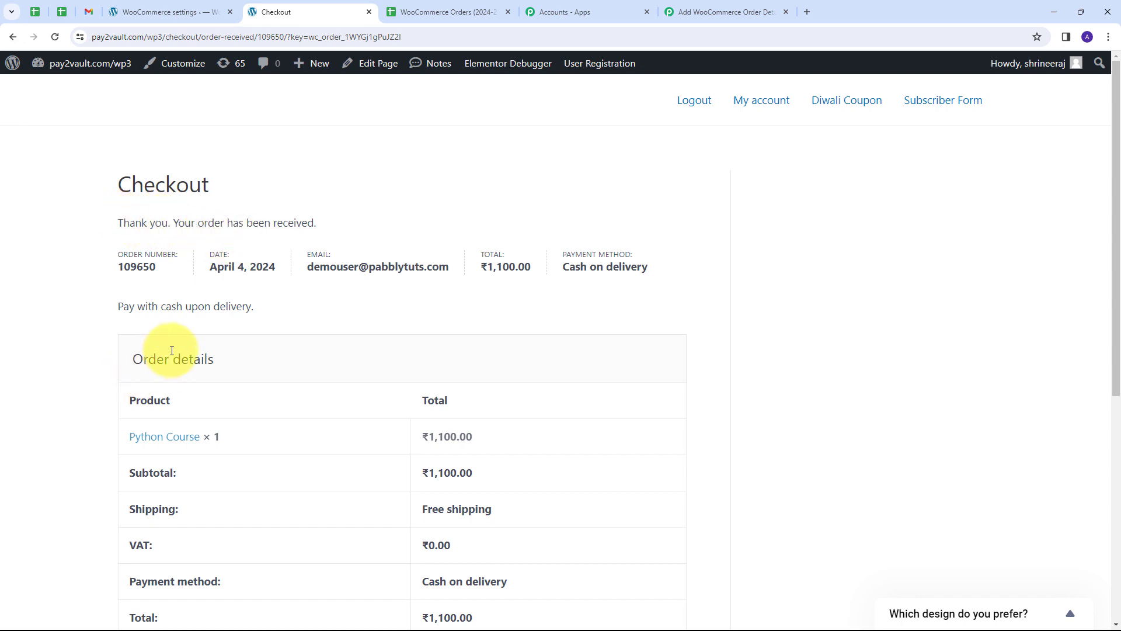
click(700, 12)
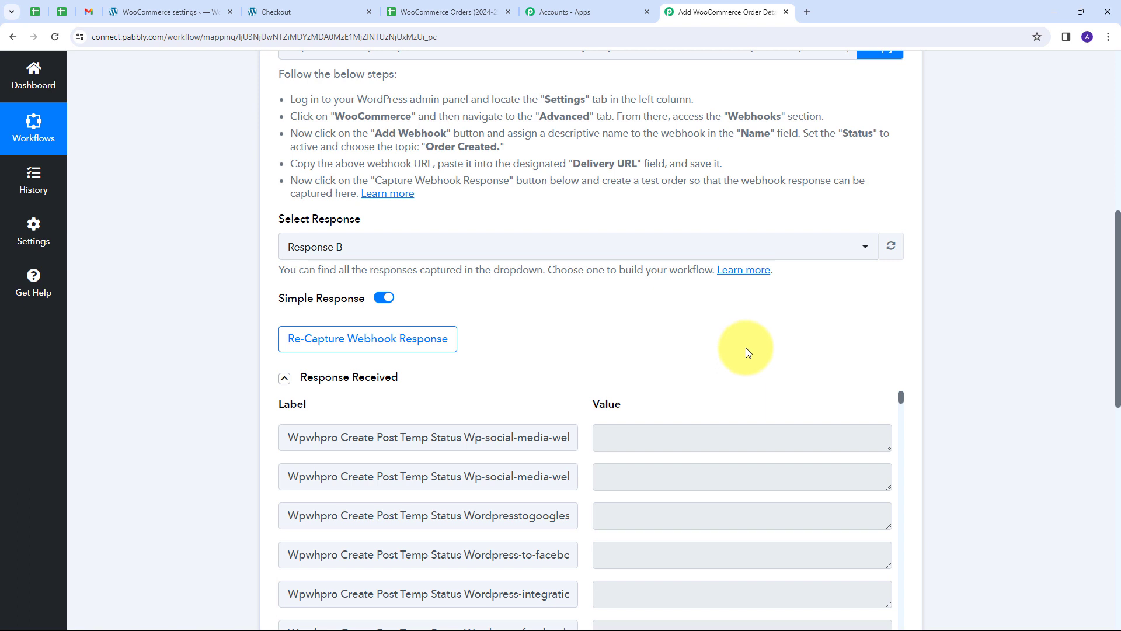
scroll(746, 348, down, 10)
scroll(742, 293, down, 5)
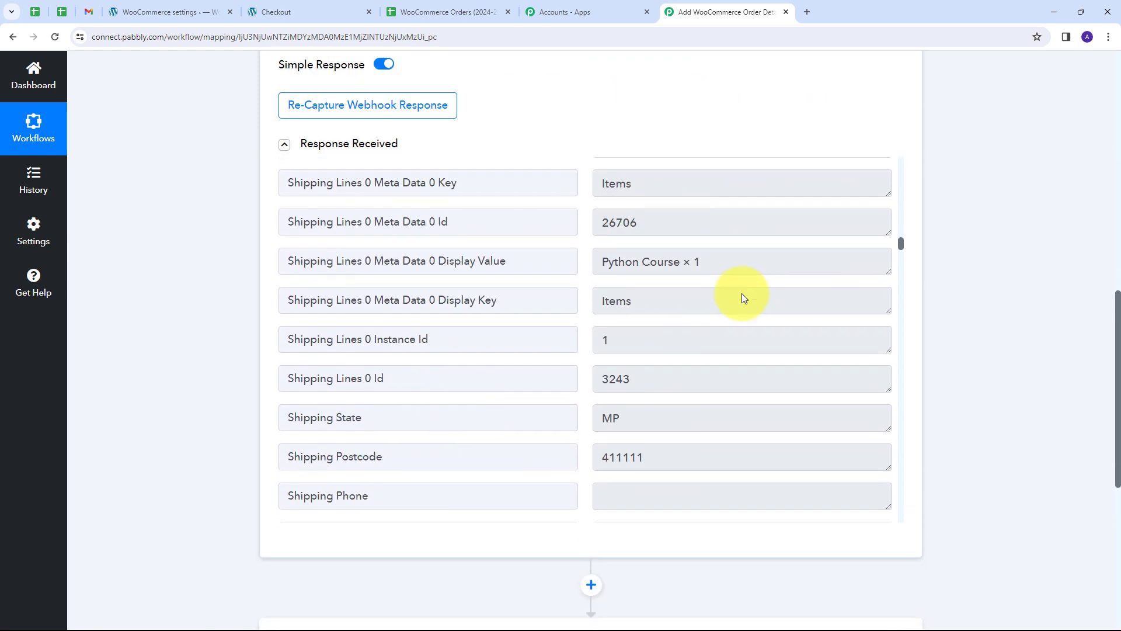
scroll(742, 293, up, 10)
scroll(436, 319, down, 1)
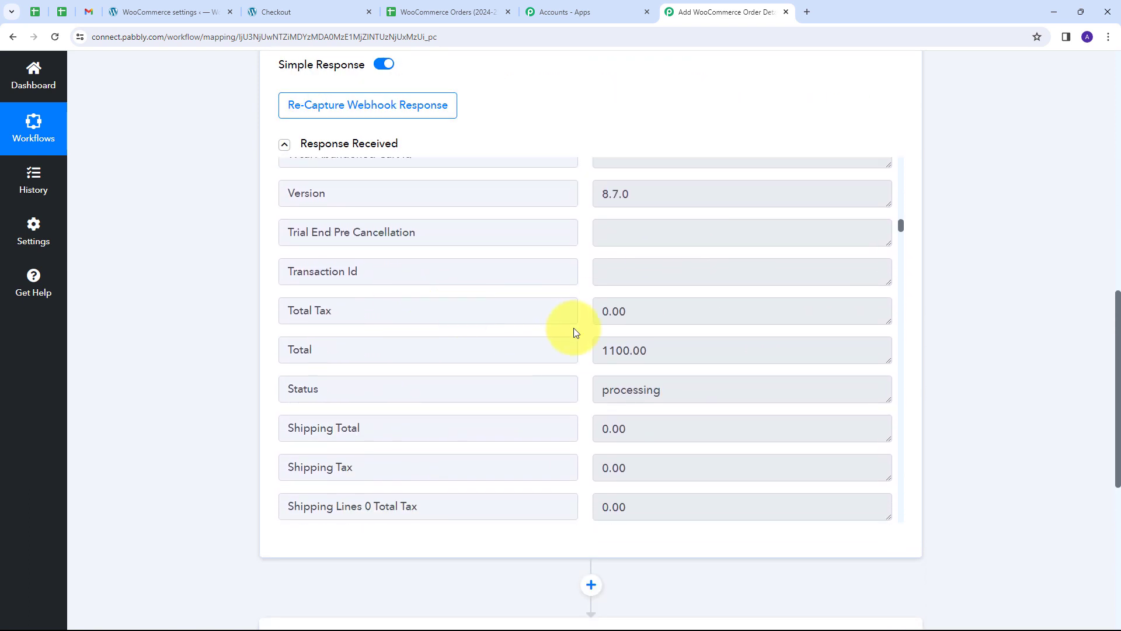
drag(671, 349, 536, 359)
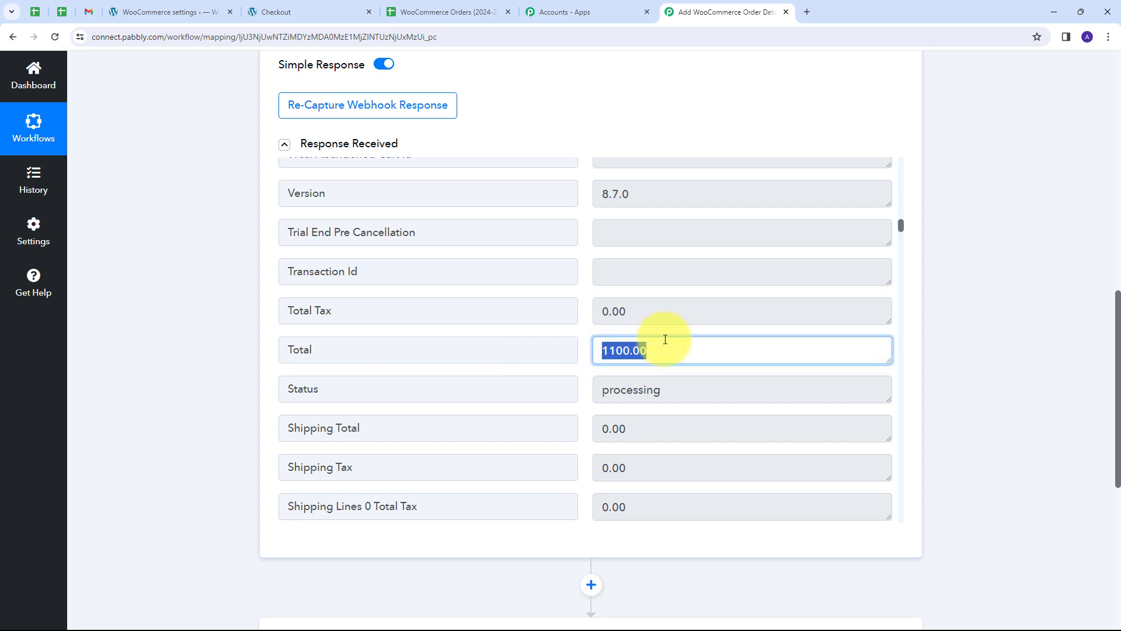
scroll(438, 346, down, 1)
drag(676, 333, 524, 344)
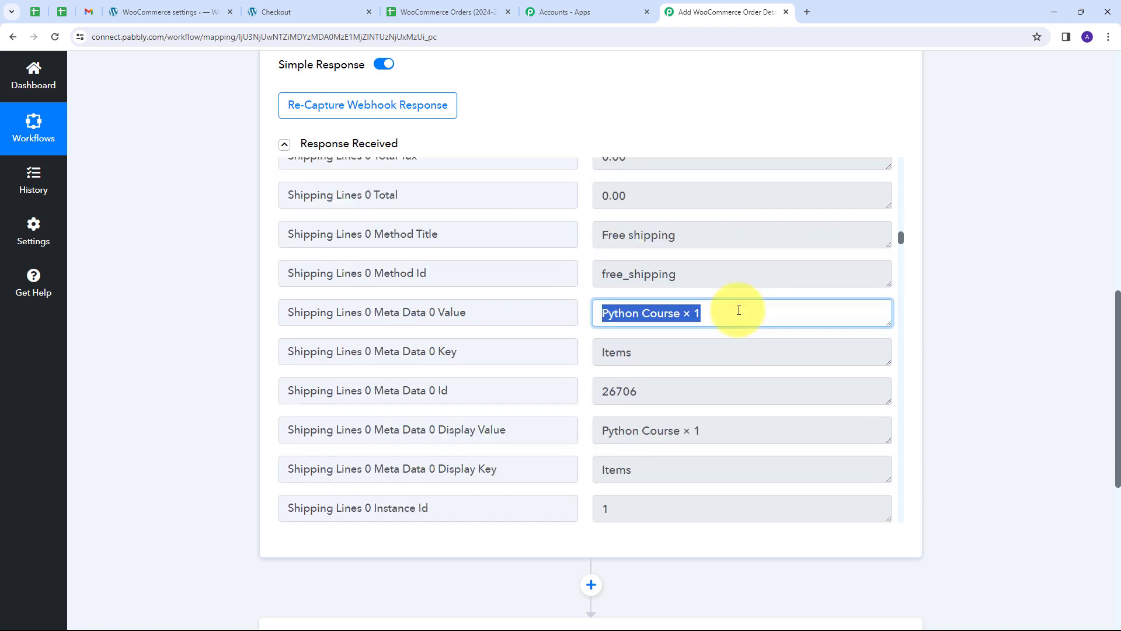
click(738, 311)
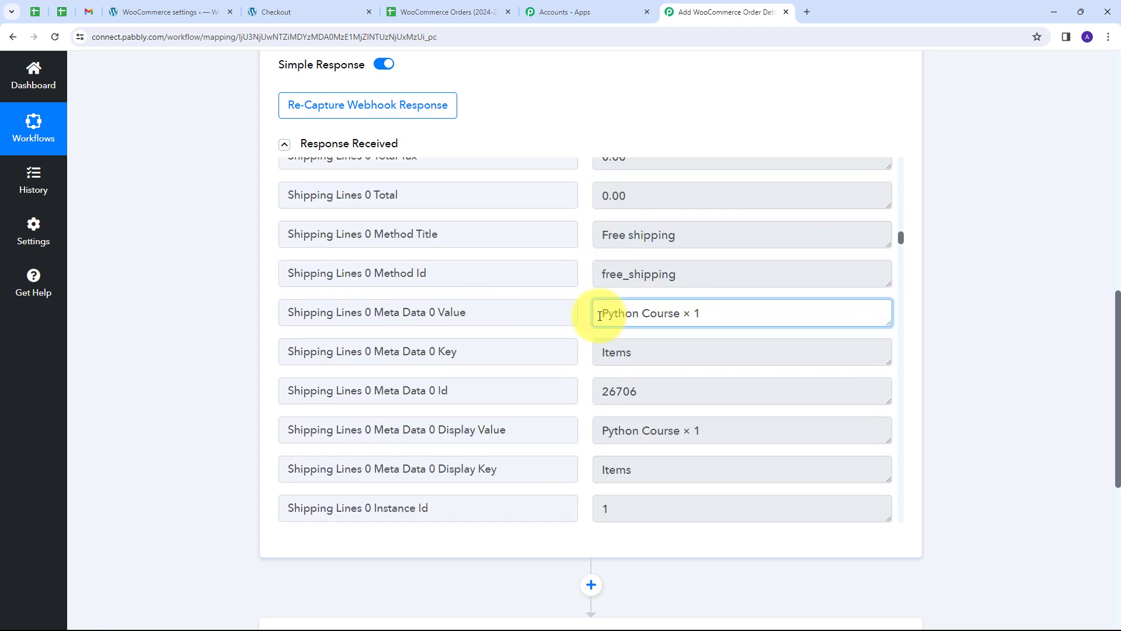
drag(601, 313, 679, 314)
scroll(672, 306, down, 5)
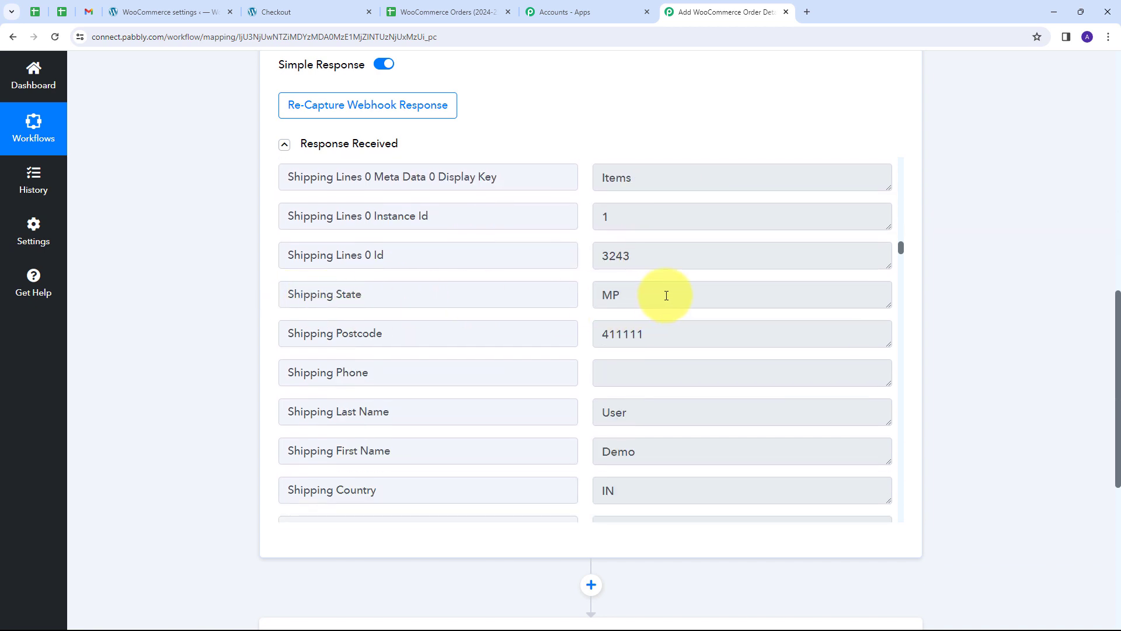
double_click(665, 293)
key(Tab)
click(688, 342)
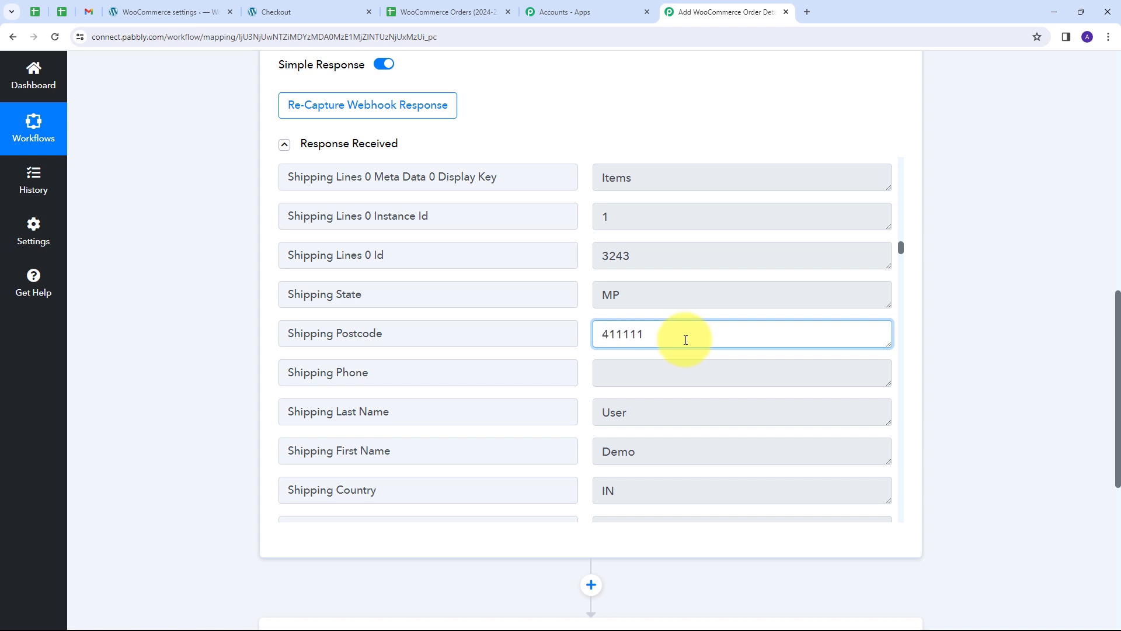
scroll(469, 378, down, 1)
double_click(672, 395)
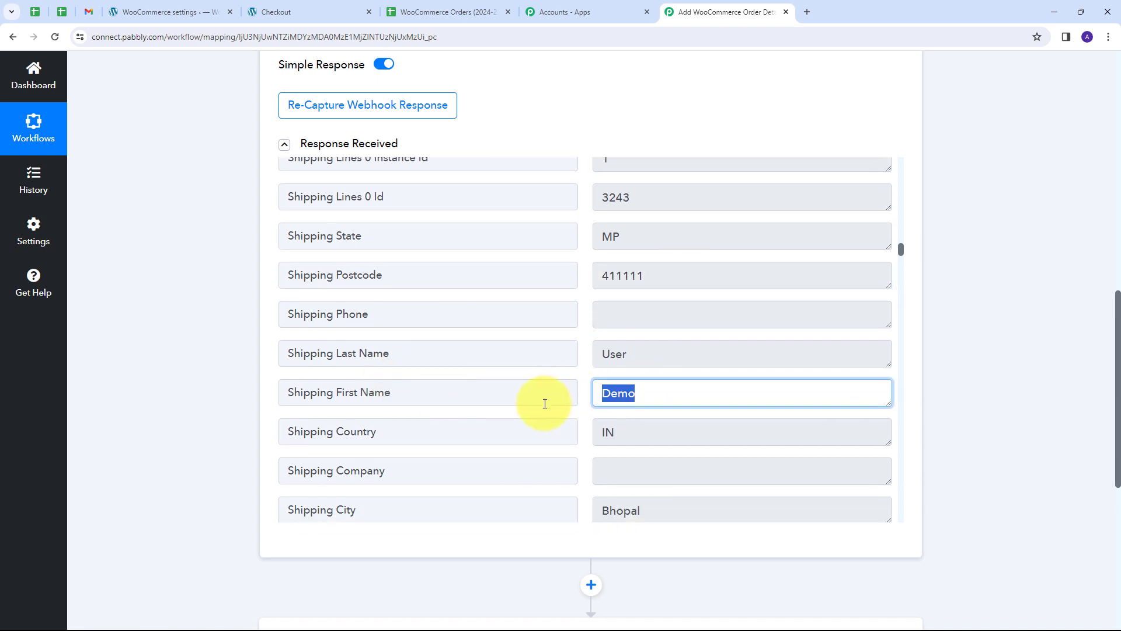
double_click(683, 353)
scroll(523, 348, down, 2)
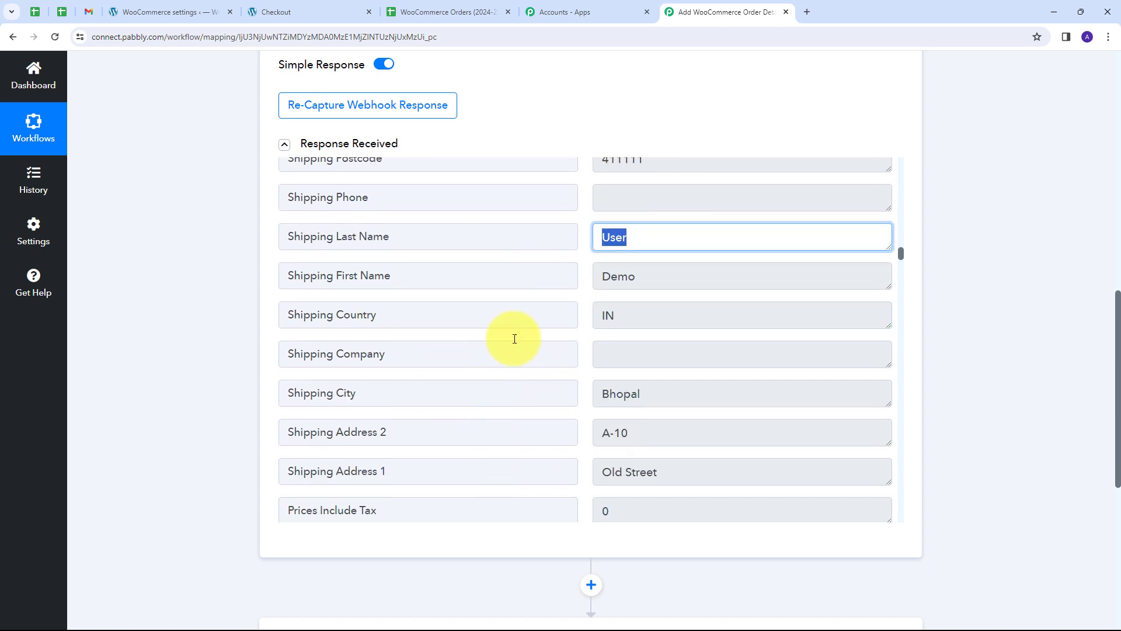
double_click(646, 310)
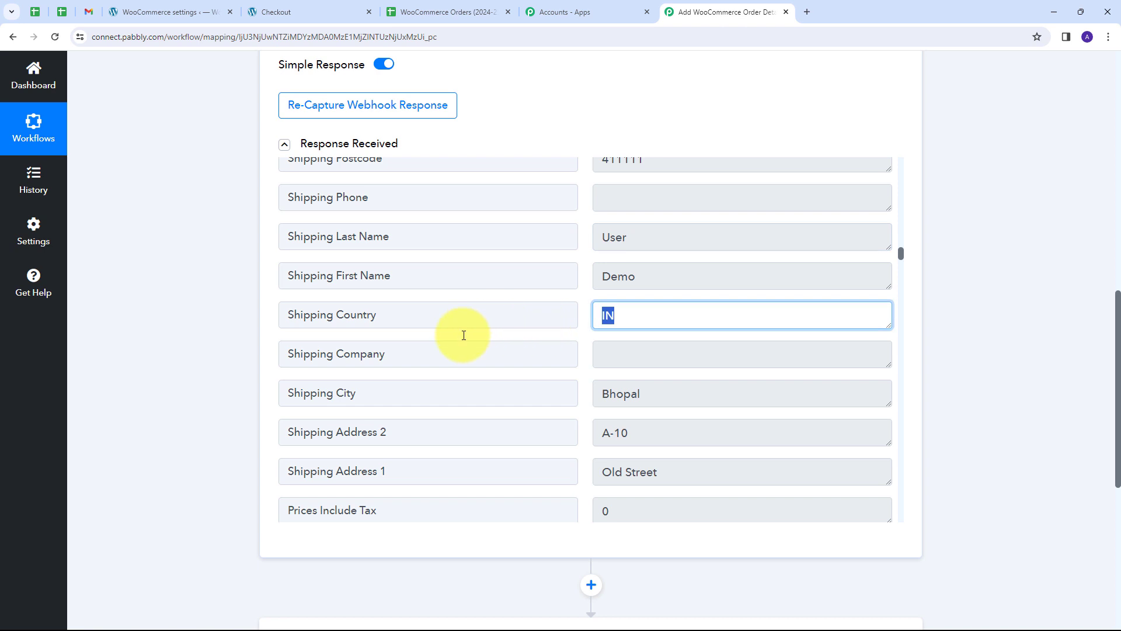
double_click(718, 388)
scroll(473, 345, down, 3)
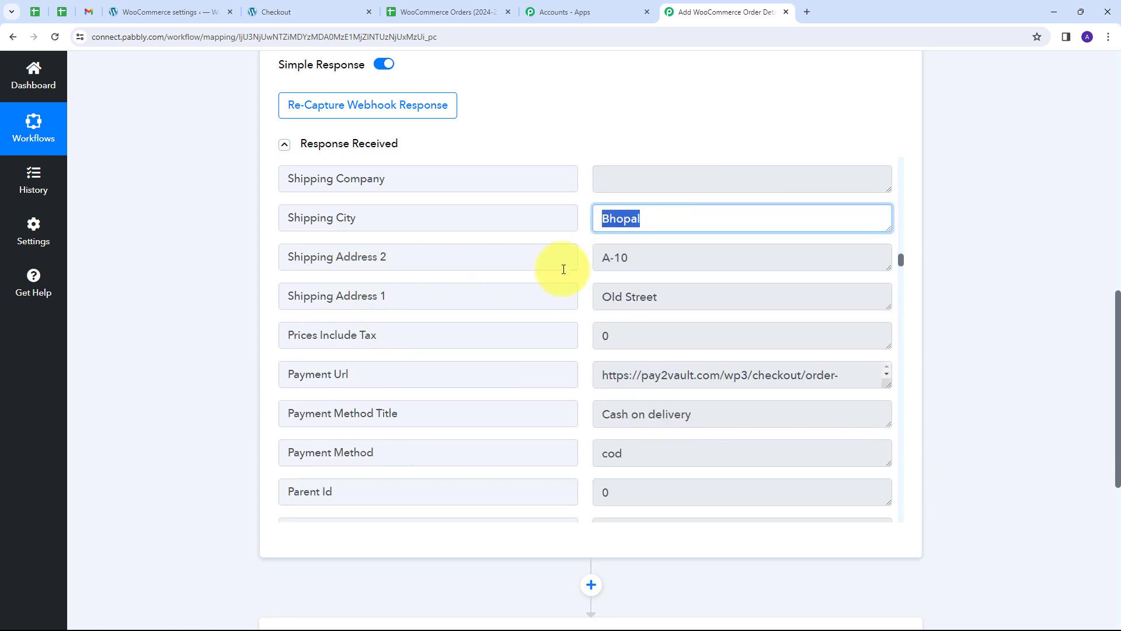
drag(680, 295, 583, 296)
drag(634, 267, 570, 265)
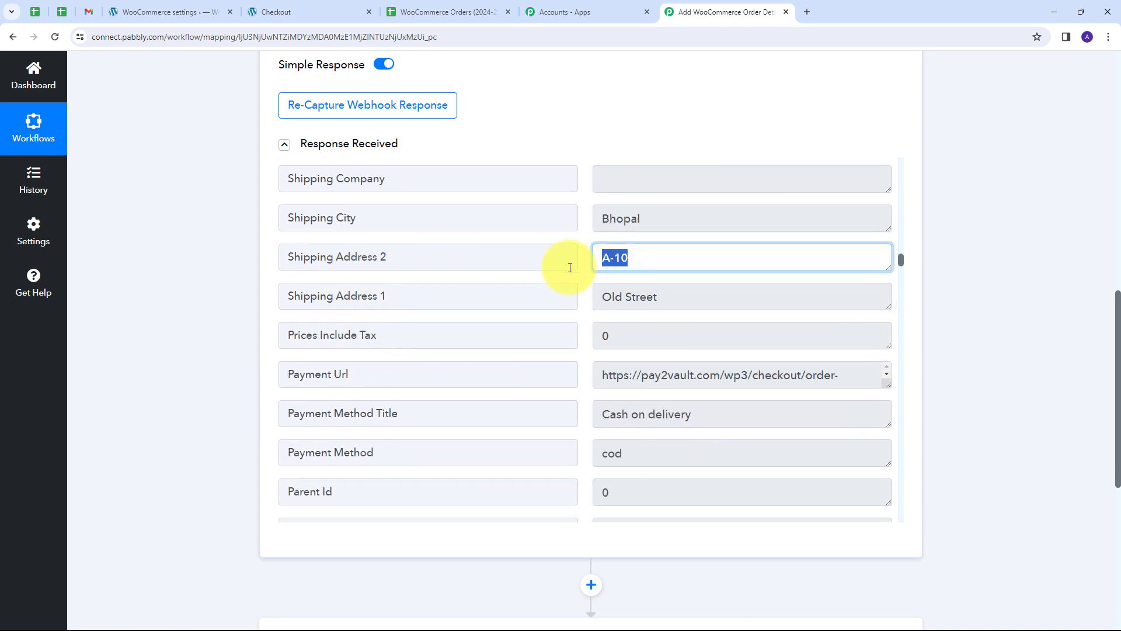
scroll(388, 293, down, 20)
drag(691, 288, 514, 279)
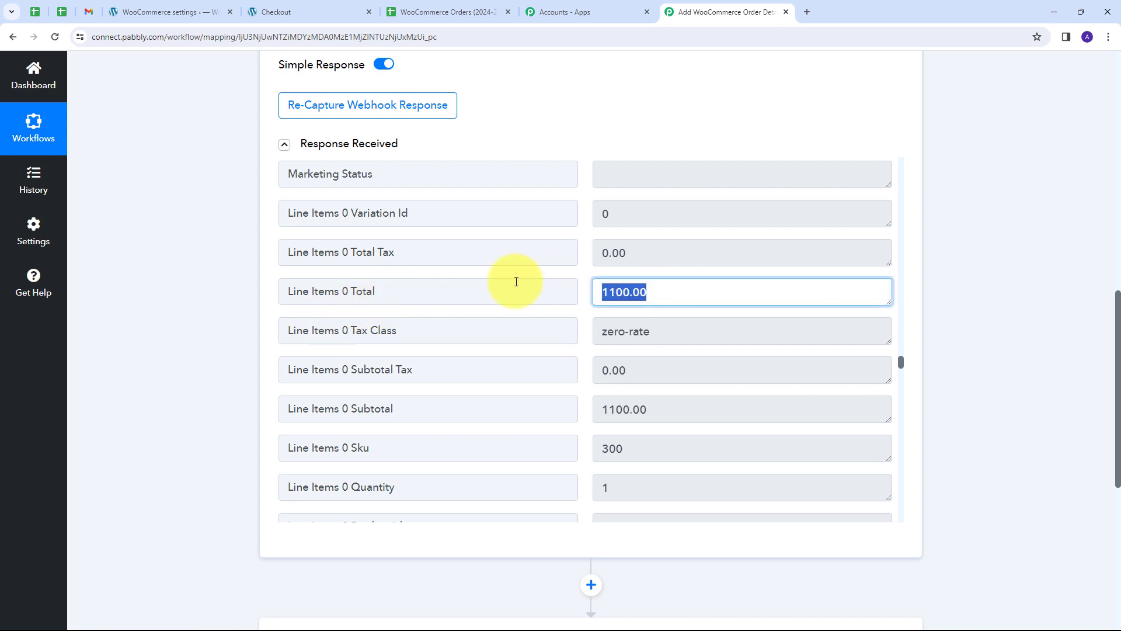
scroll(679, 336, down, 2)
drag(672, 302, 560, 303)
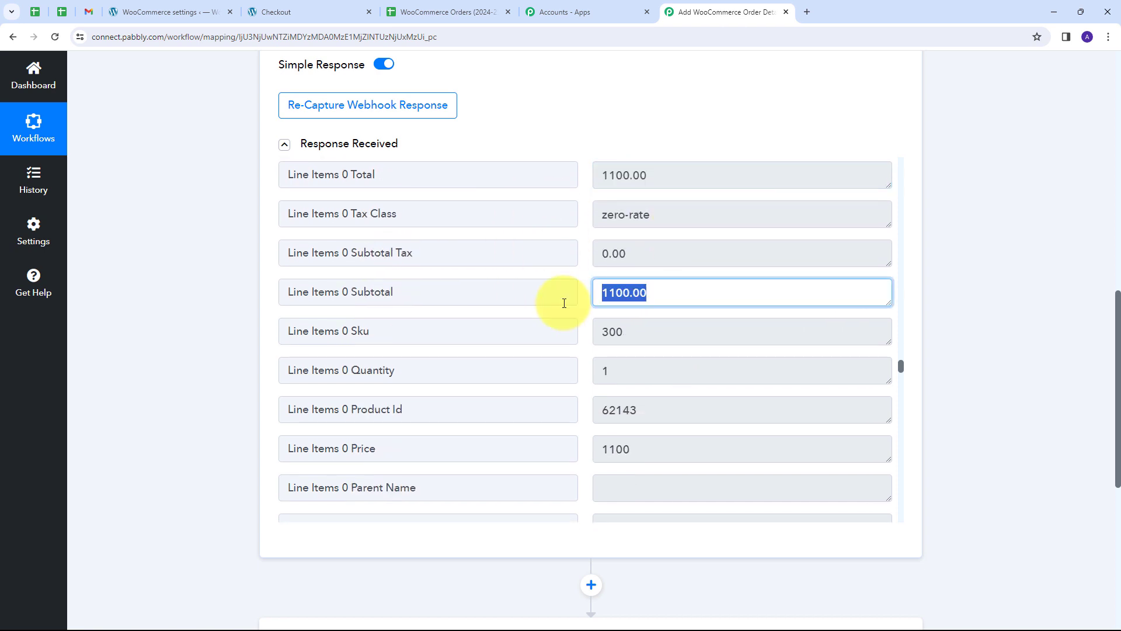
scroll(724, 328, down, 3)
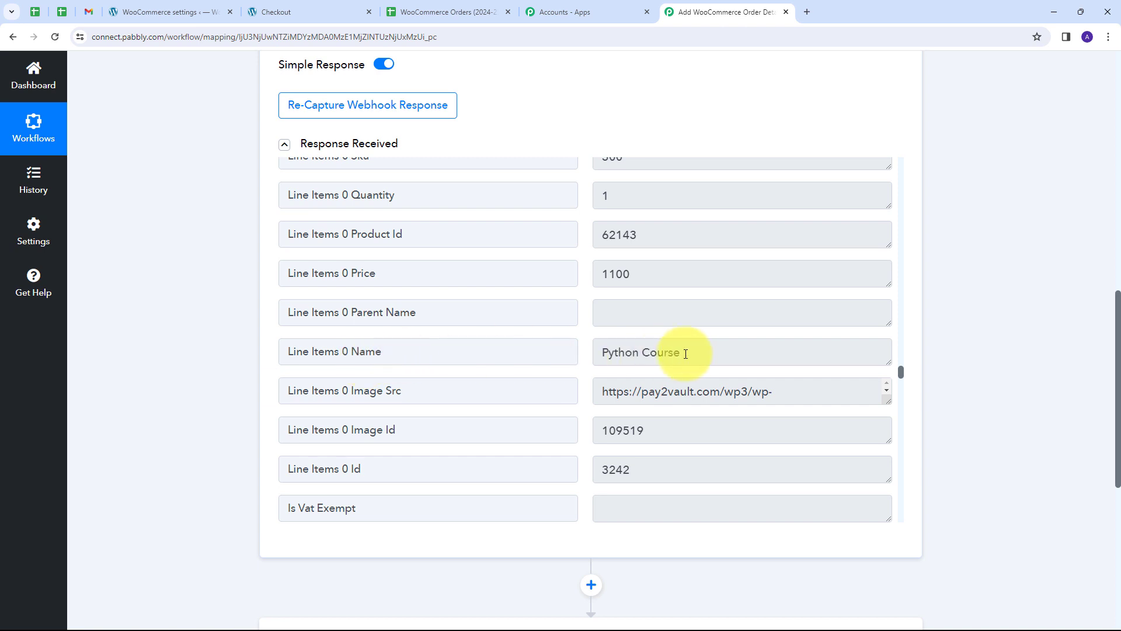
drag(695, 353, 531, 350)
scroll(621, 256, up, 1)
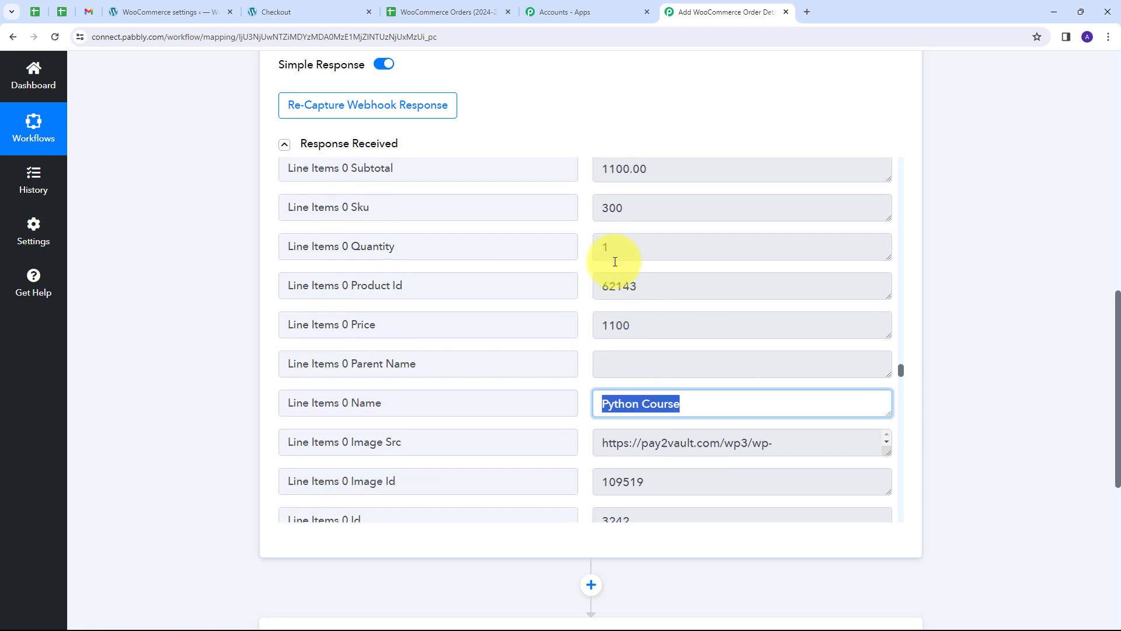
drag(631, 251, 510, 255)
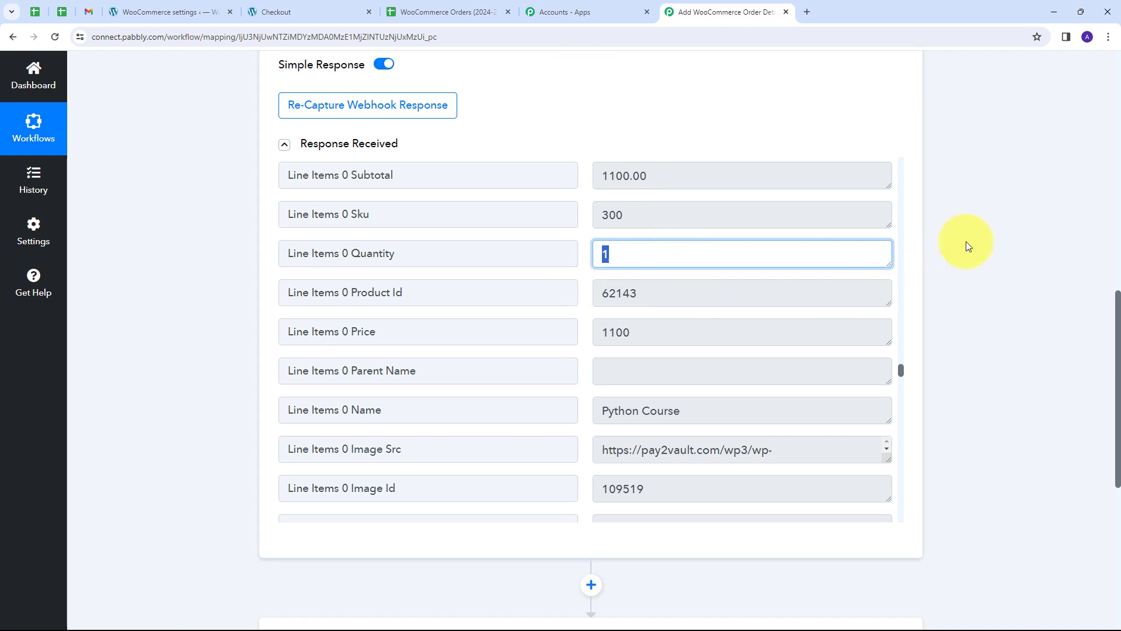
scroll(965, 243, down, 5)
Make the second step a Router by Pabbly with the Conditionally Run event, connected.
click(722, 356)
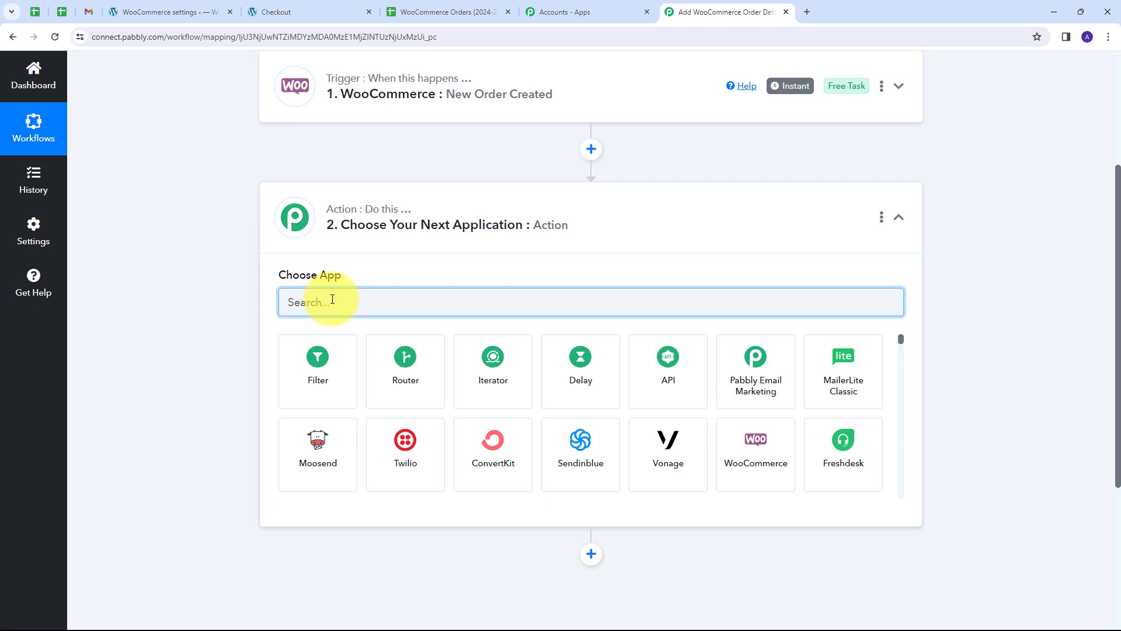
click(403, 358)
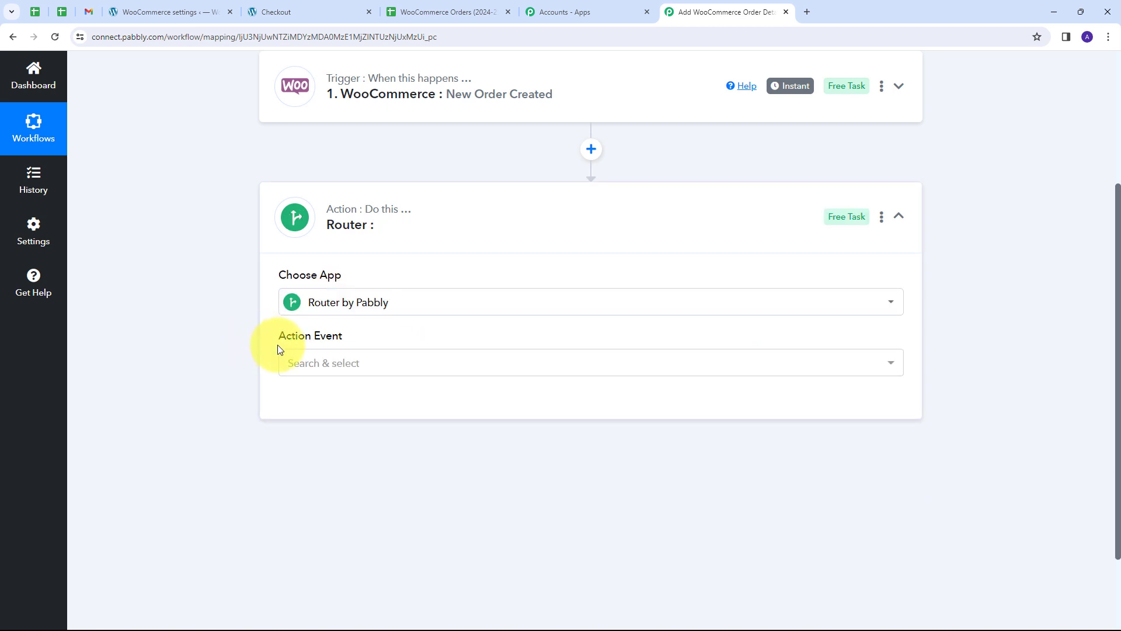
click(432, 368)
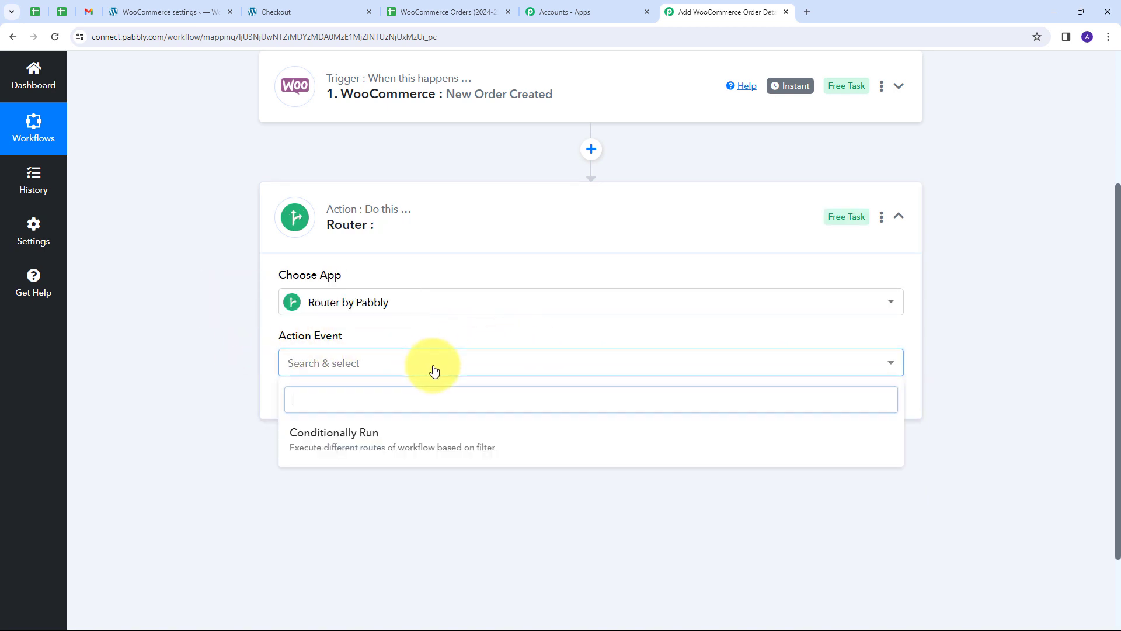
click(357, 448)
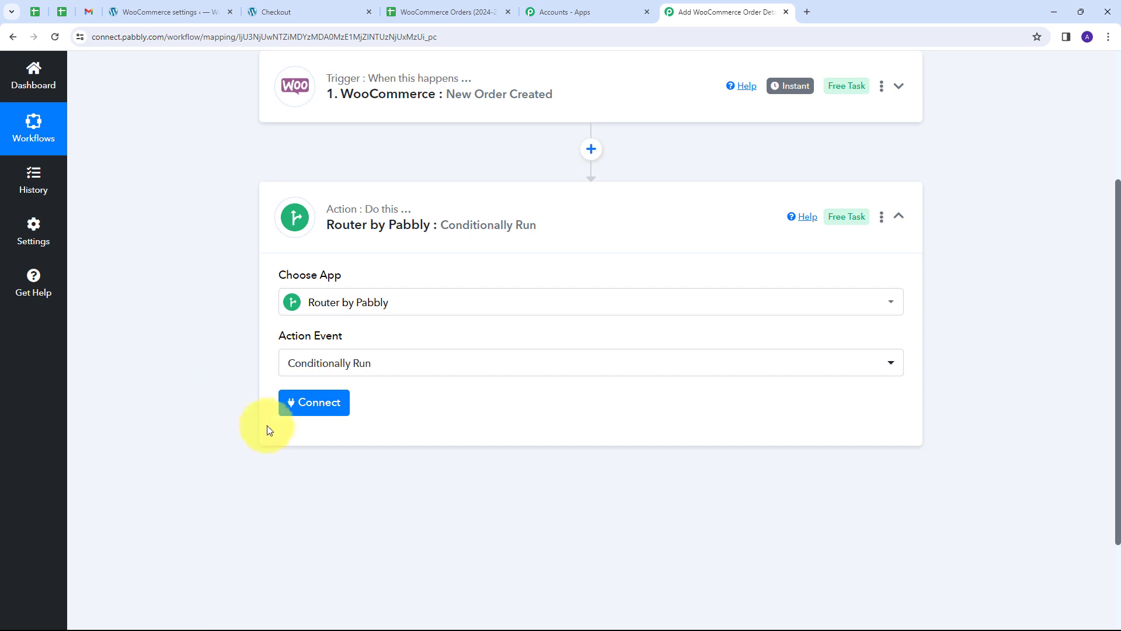
click(313, 407)
scroll(571, 368, down, 2)
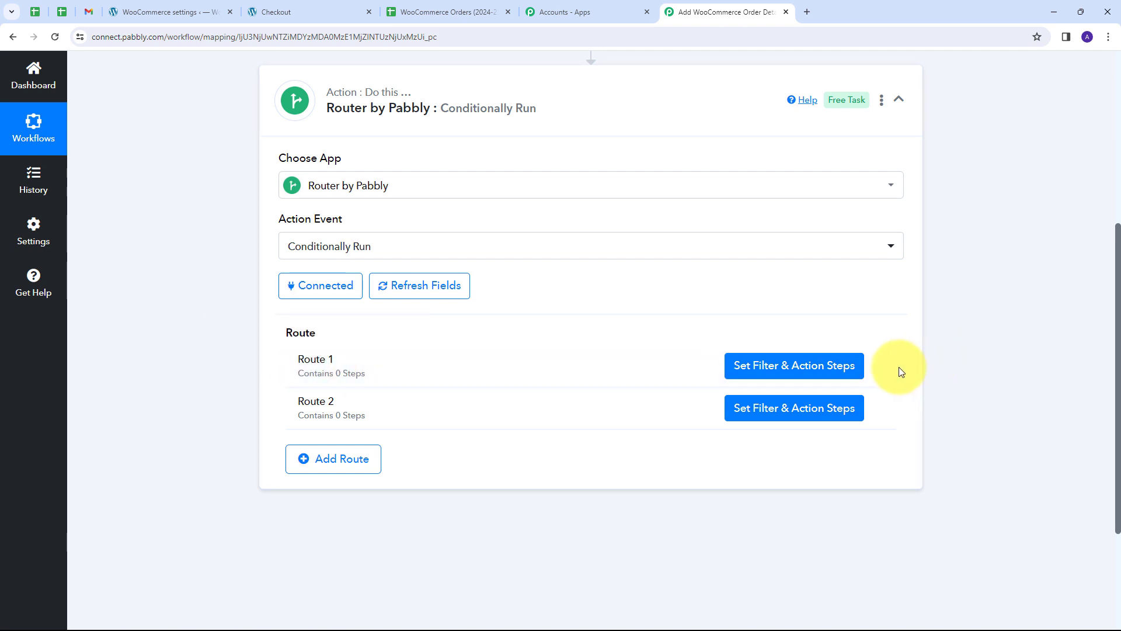
Rename Route 1 to 'Python Course'.
click(877, 369)
click(809, 388)
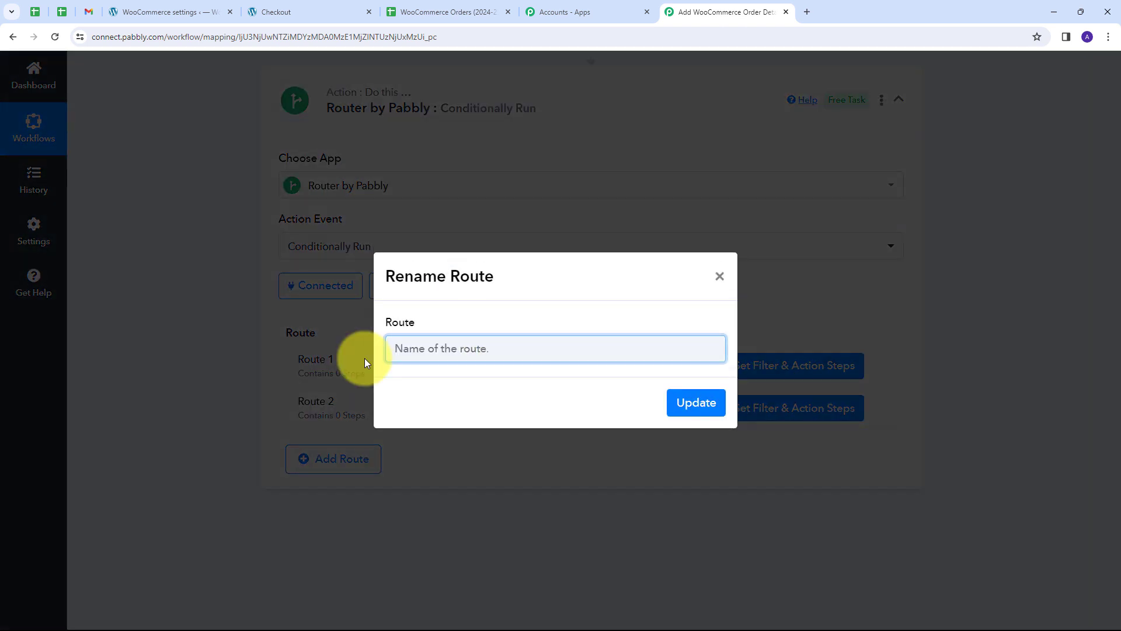
text(Python Course)
click(689, 403)
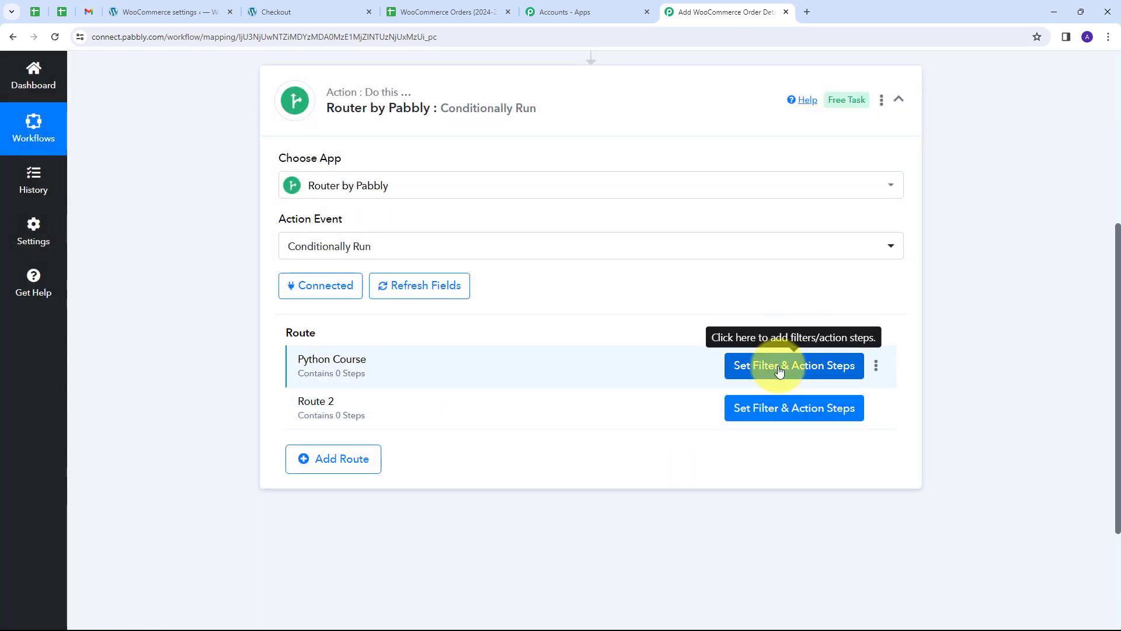
Set the route filter to Line Items 0 Name equal to 'Python Course'.
click(780, 370)
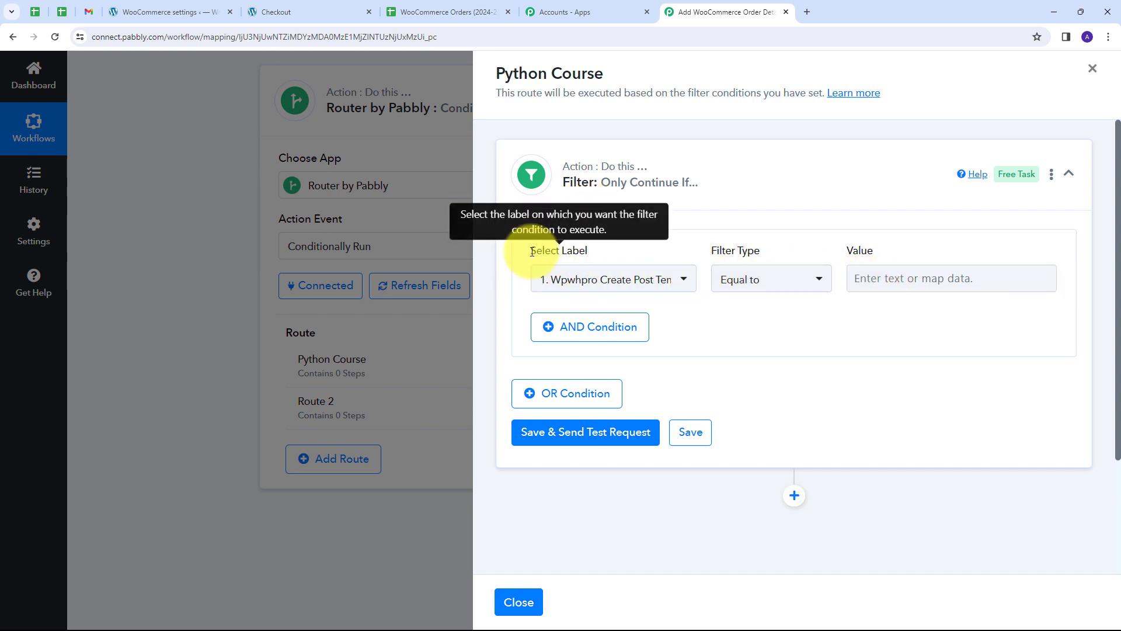
click(681, 281)
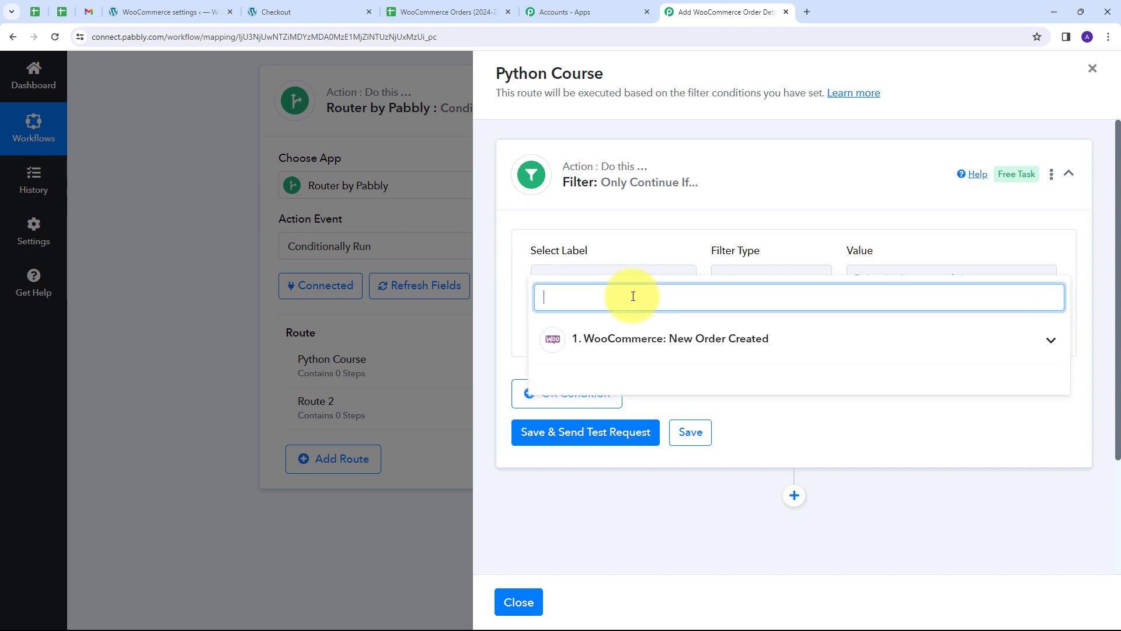
click(797, 354)
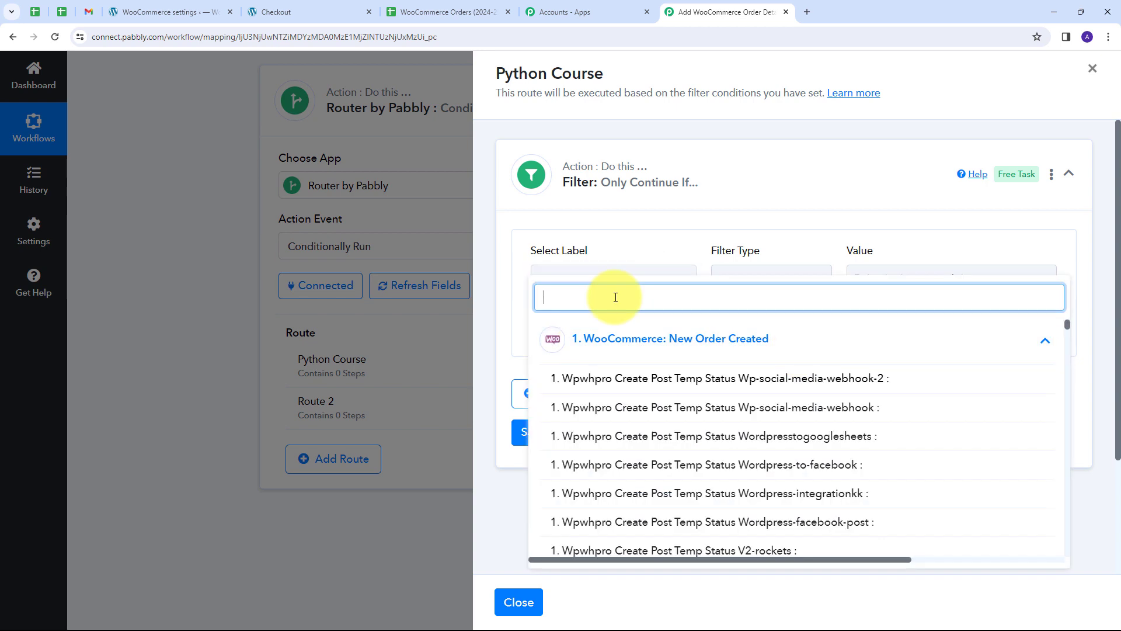
text(line item)
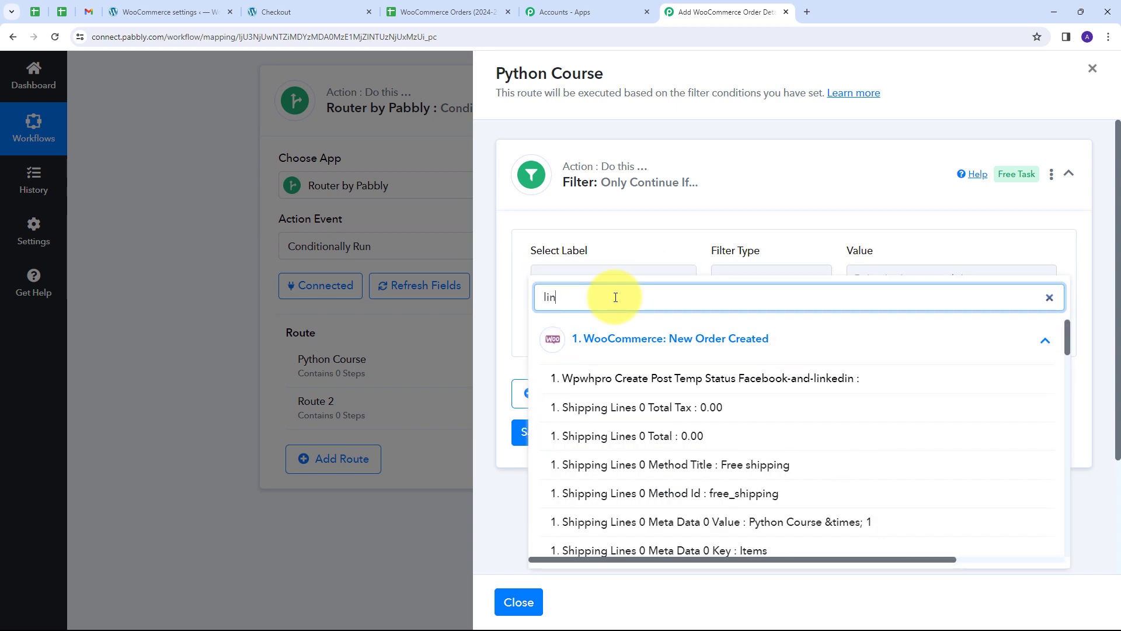
scroll(665, 461, down, 5)
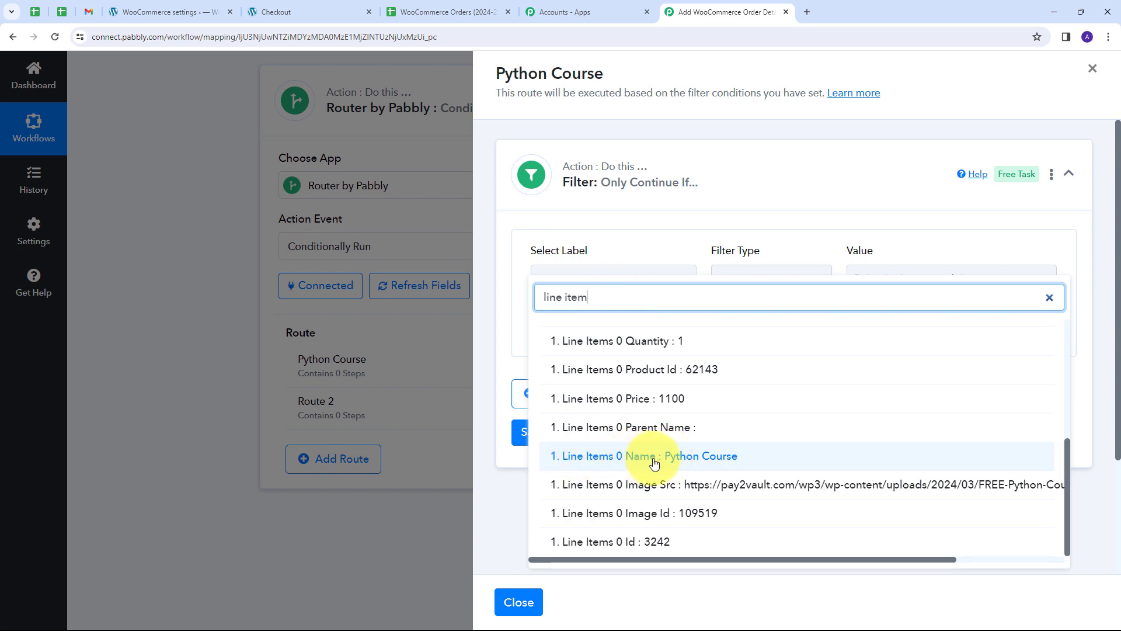
click(617, 463)
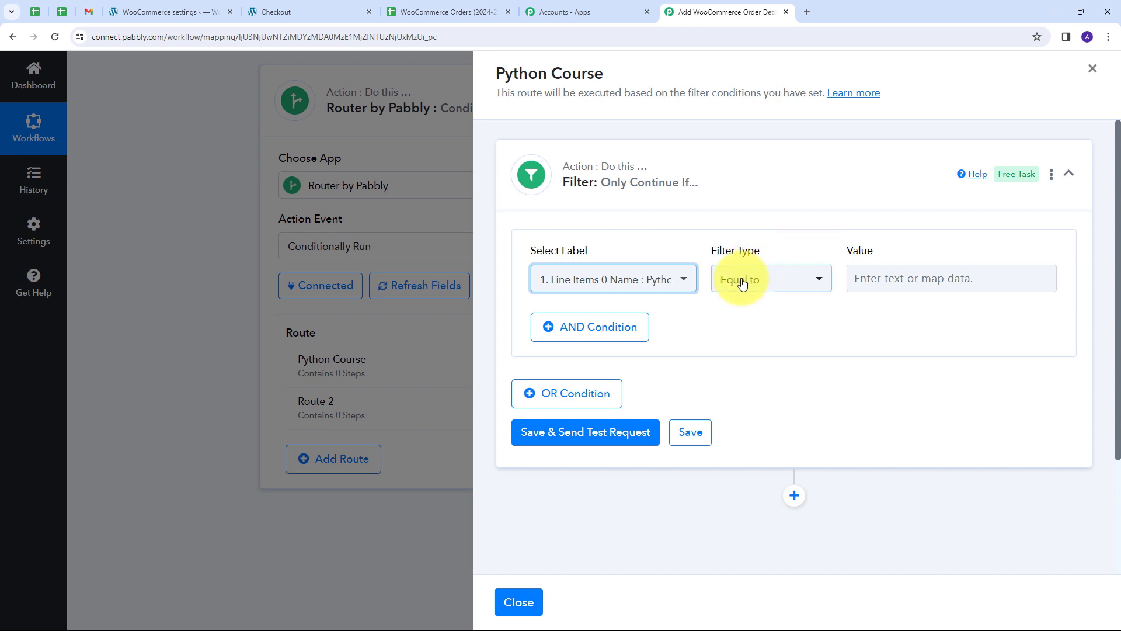
click(878, 282)
click(877, 282)
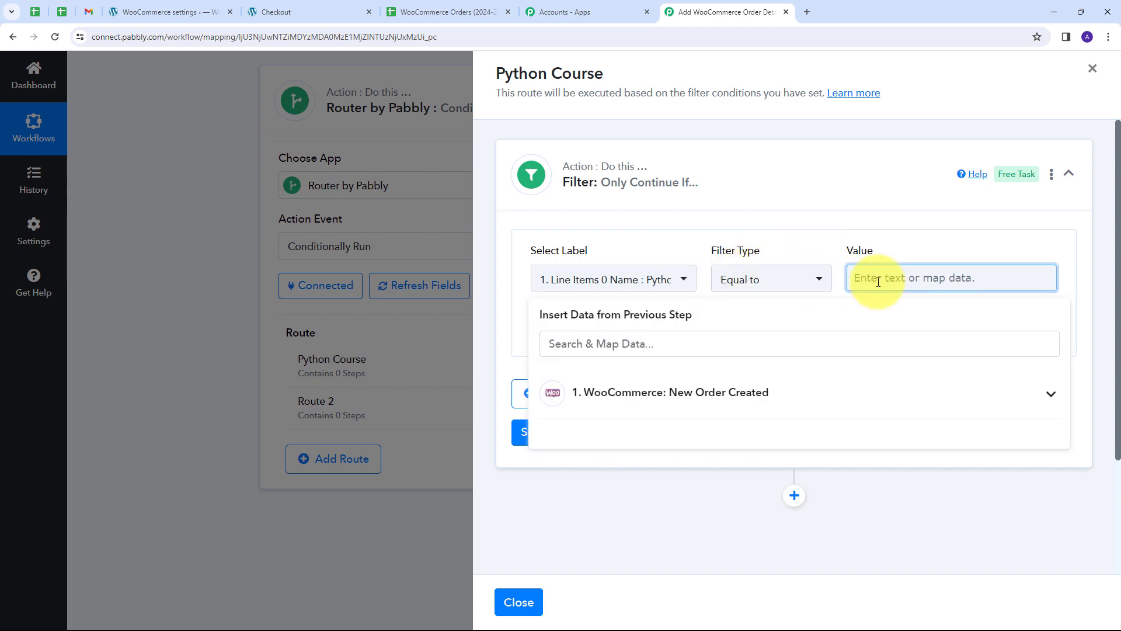
text(Python Course)
click(955, 244)
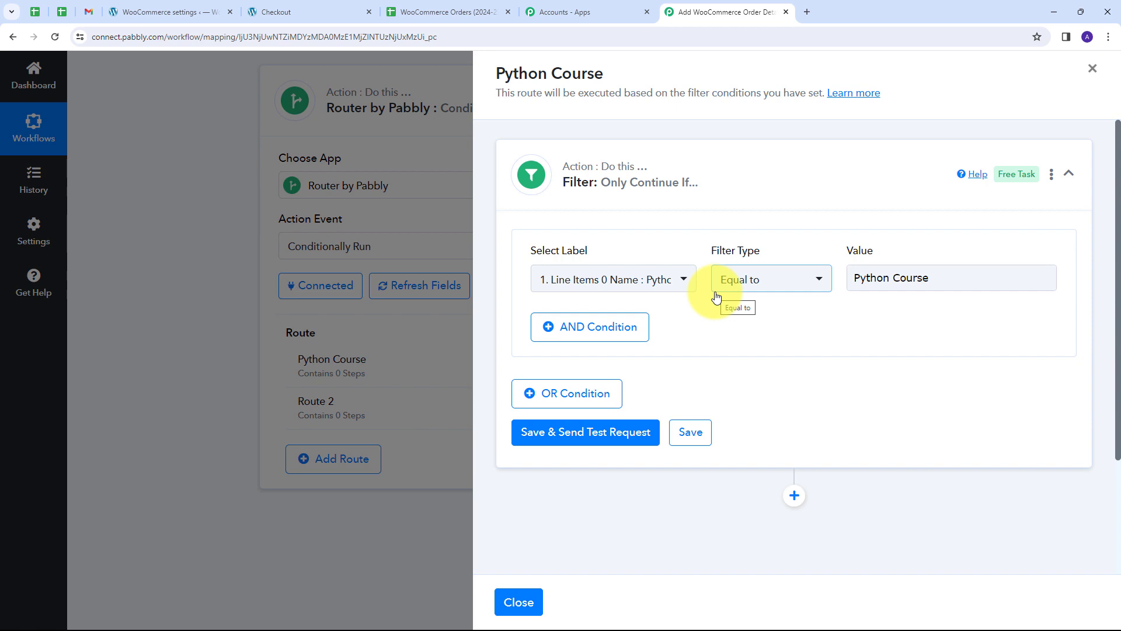
Save and test the filter, confirming the response 'Condition is true'.
click(580, 435)
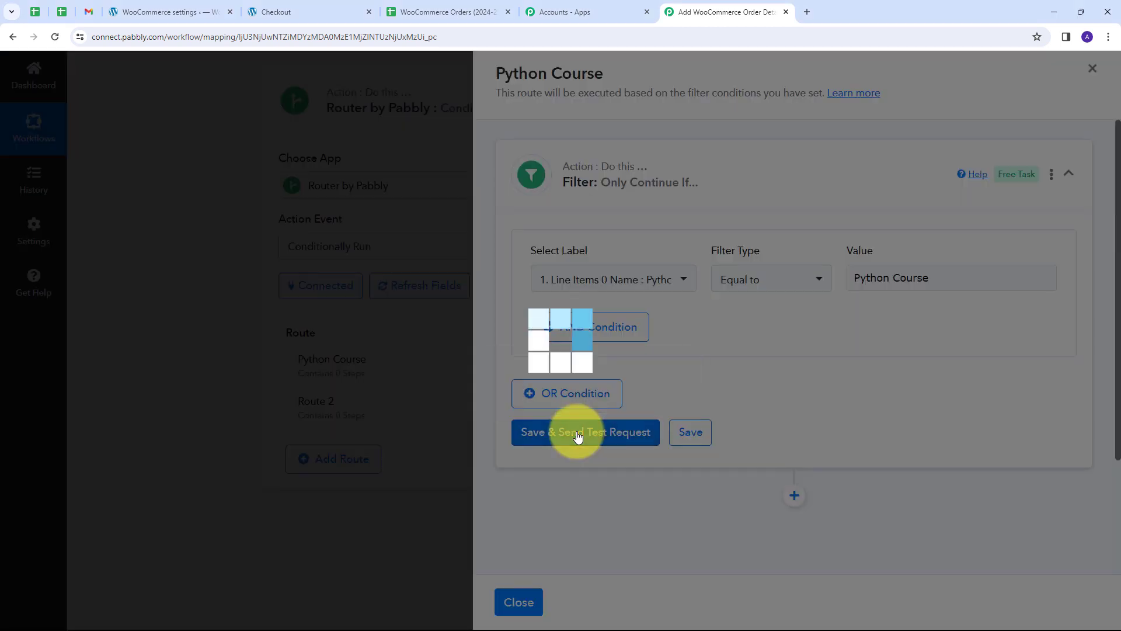
scroll(724, 363, down, 1)
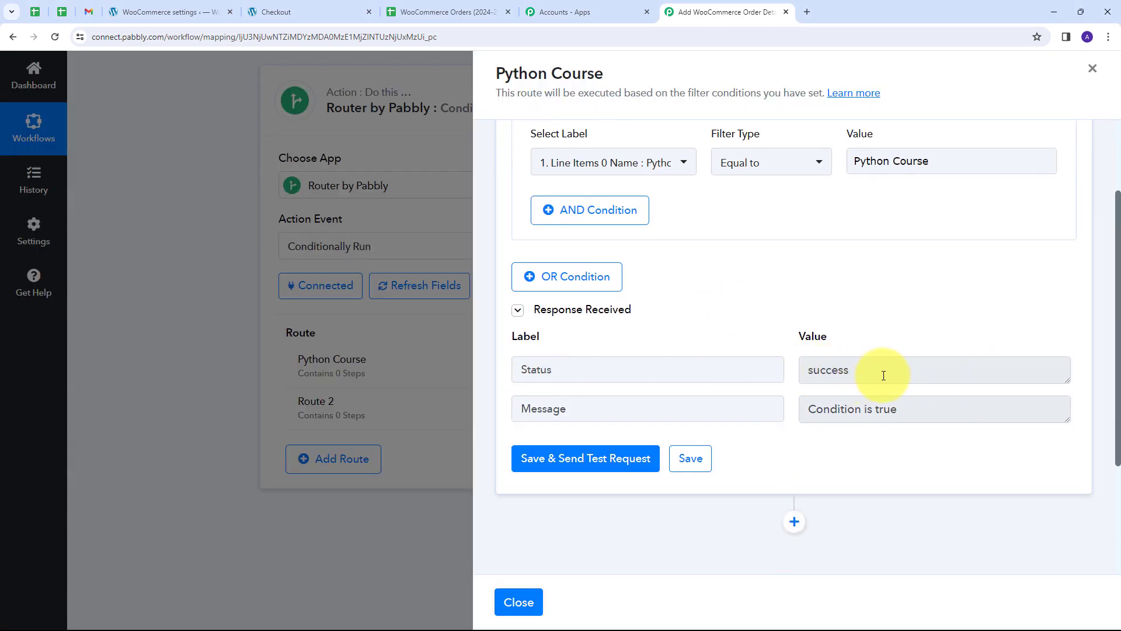
drag(879, 371, 738, 385)
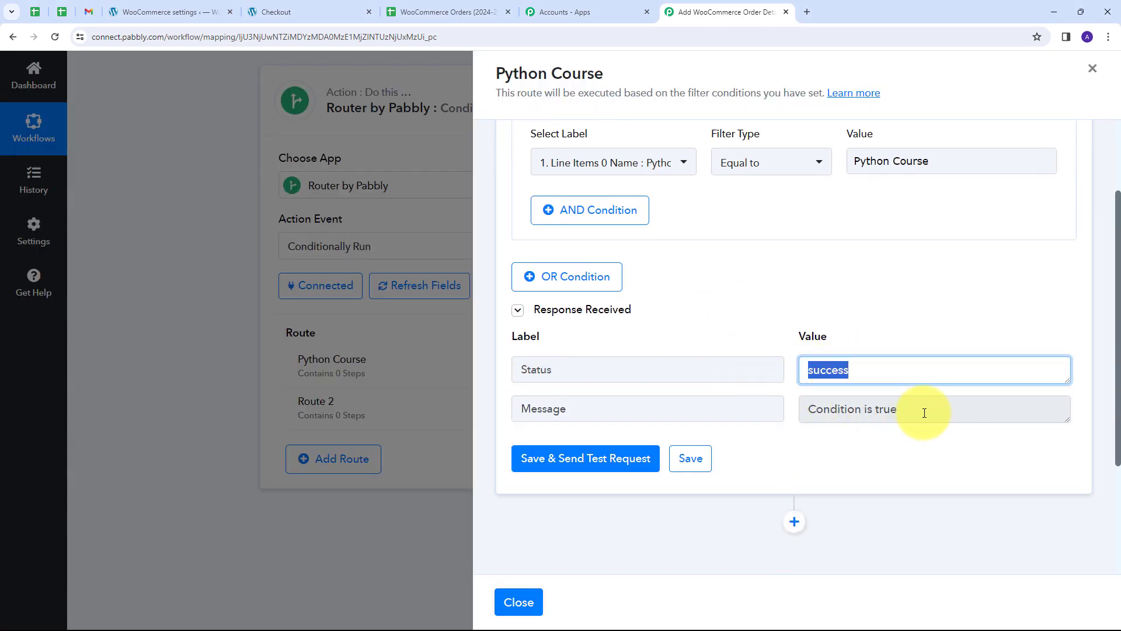
drag(923, 412, 756, 400)
scroll(876, 288, up, 2)
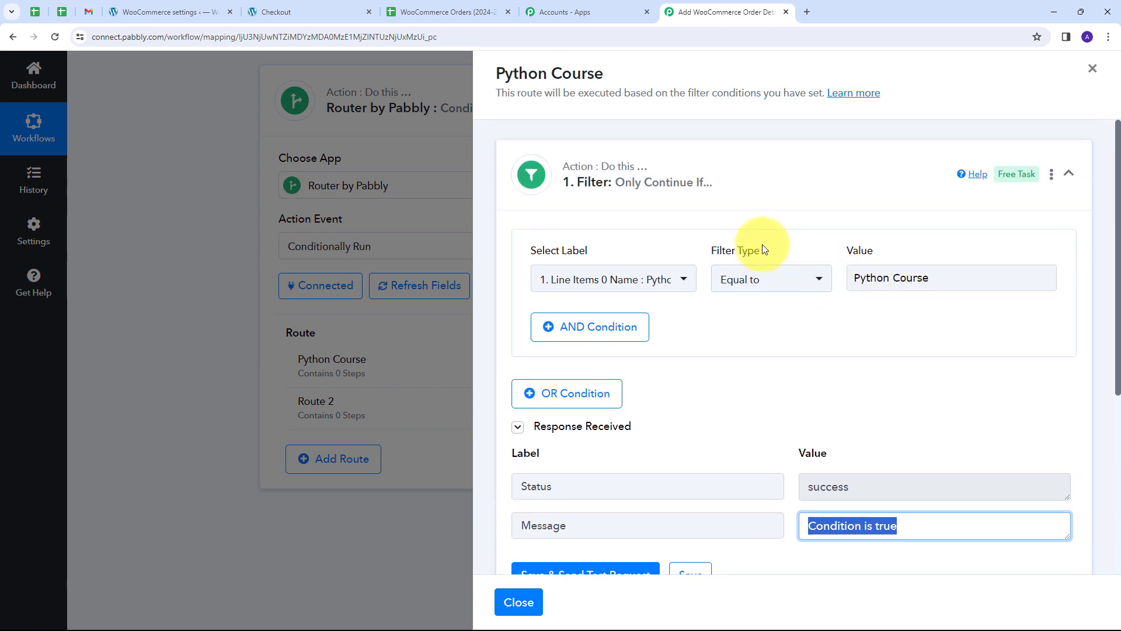
drag(956, 278, 842, 290)
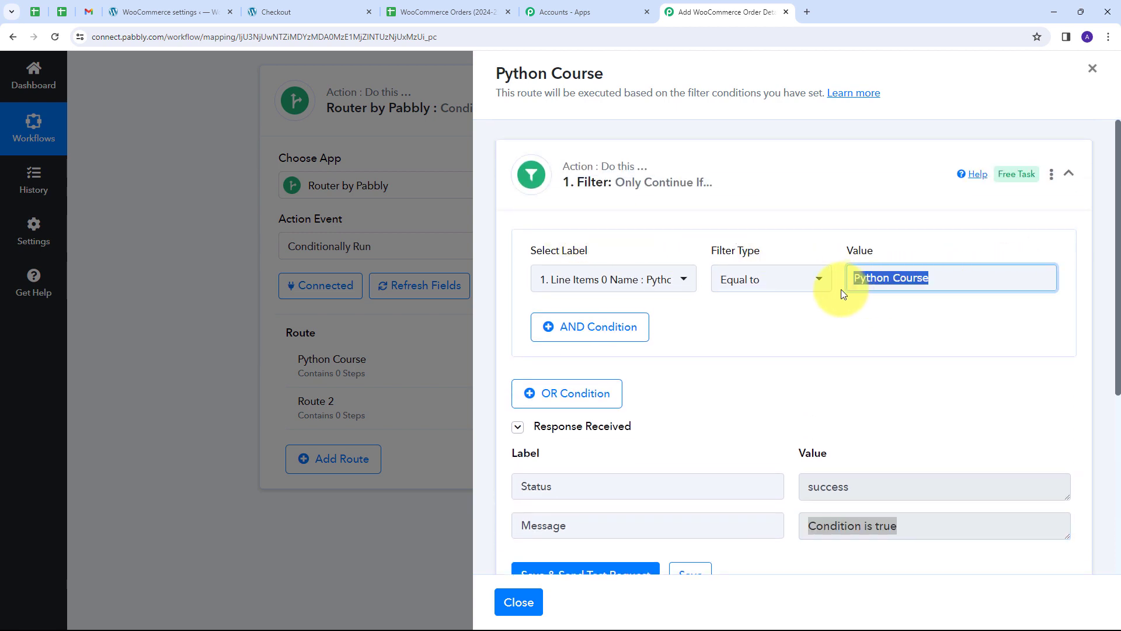
click(908, 240)
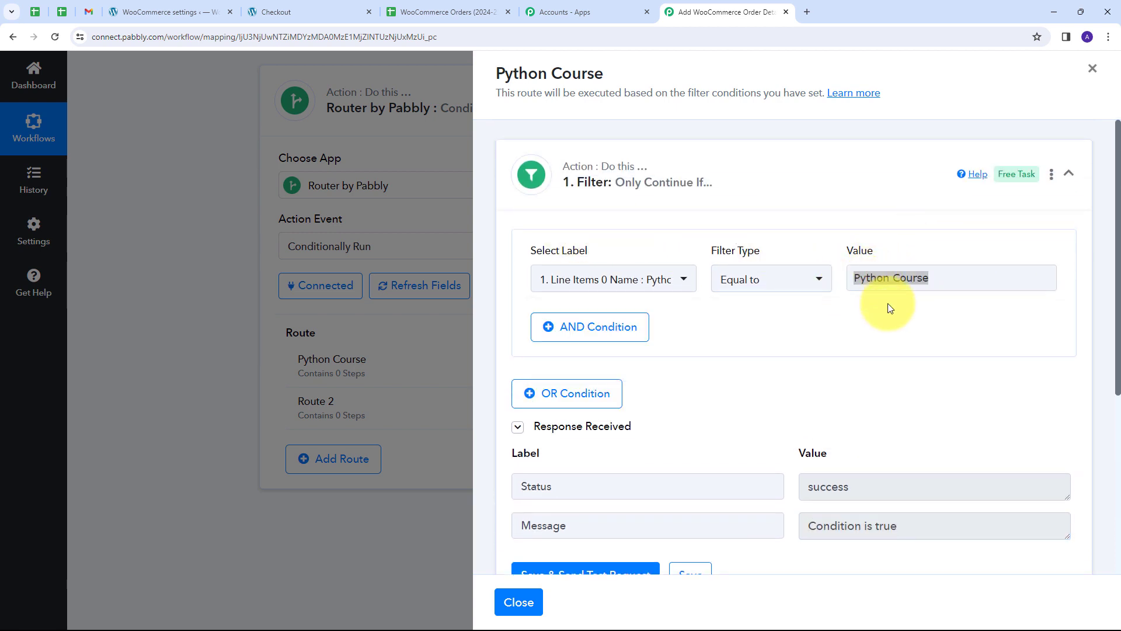
scroll(796, 331, down, 1)
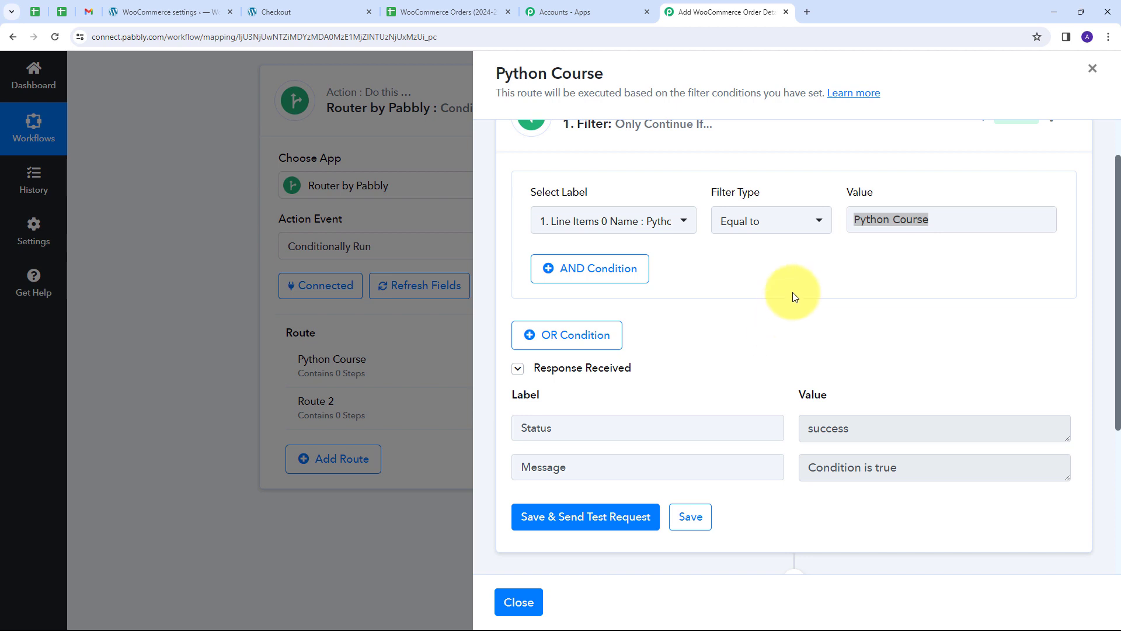
scroll(794, 293, down, 3)
Add a Google Sheets step with the Add New Row action event and begin connecting it.
click(796, 407)
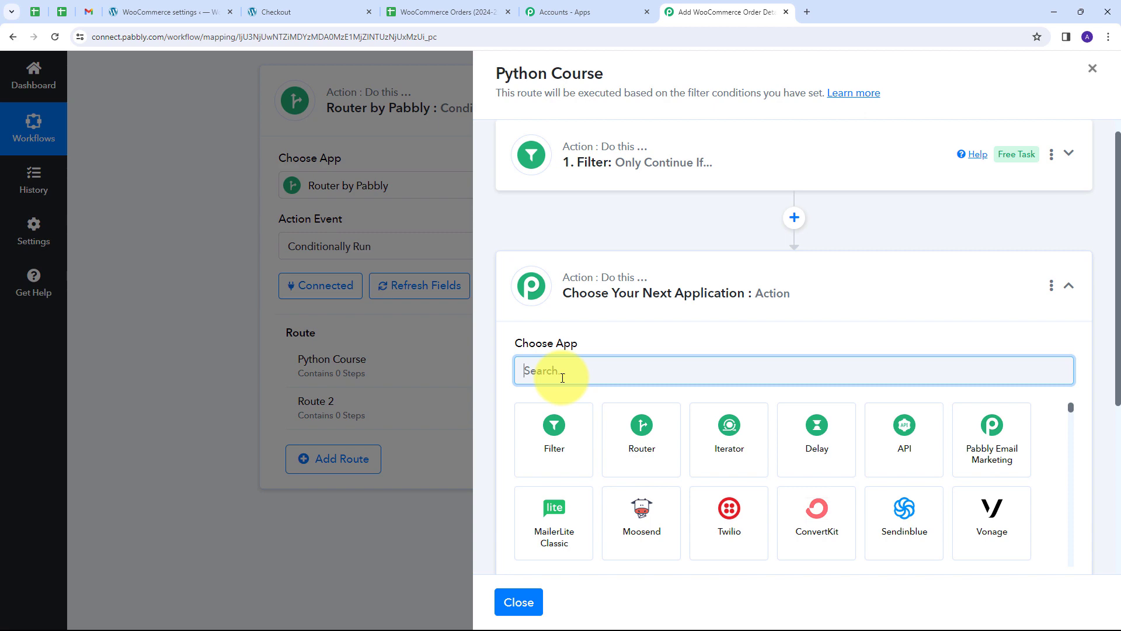
text(google)
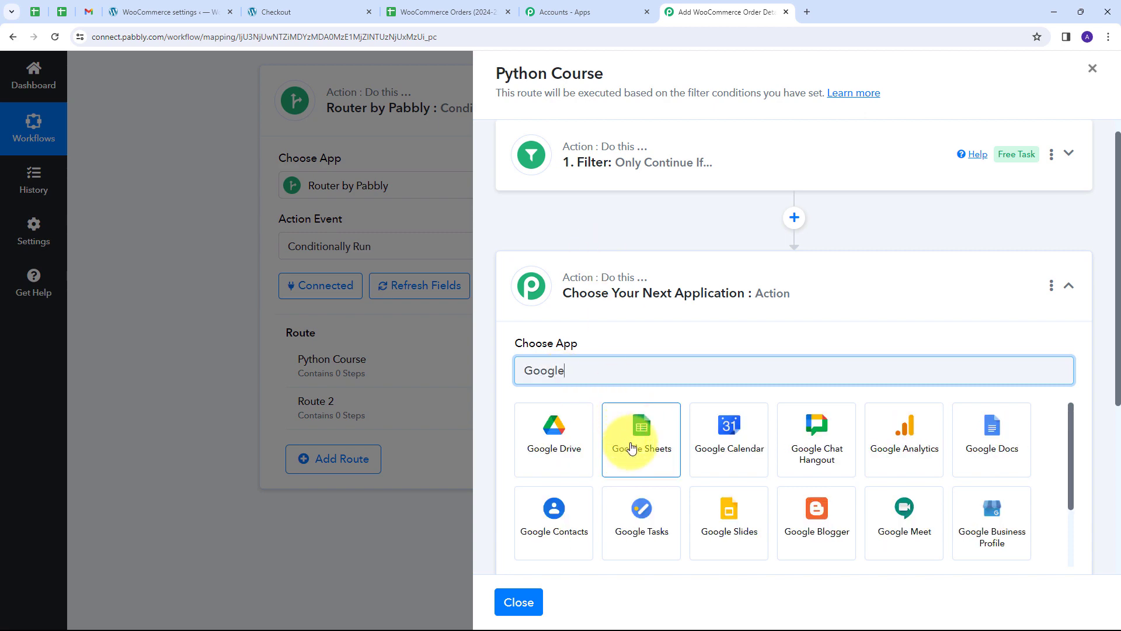
click(652, 436)
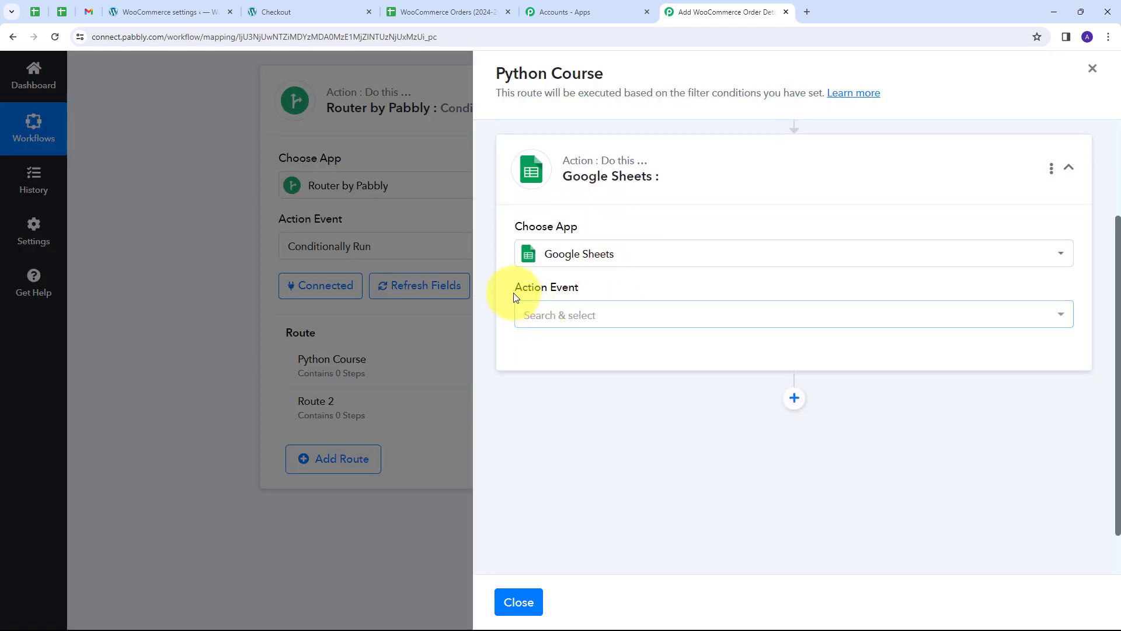
click(1015, 314)
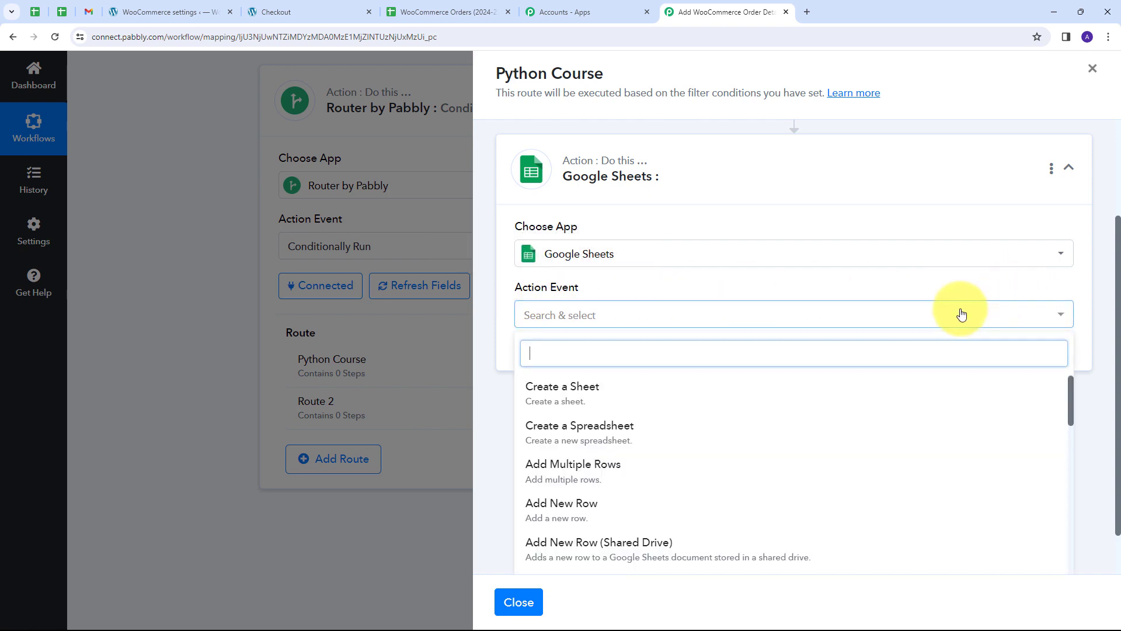
scroll(541, 450, down, 1)
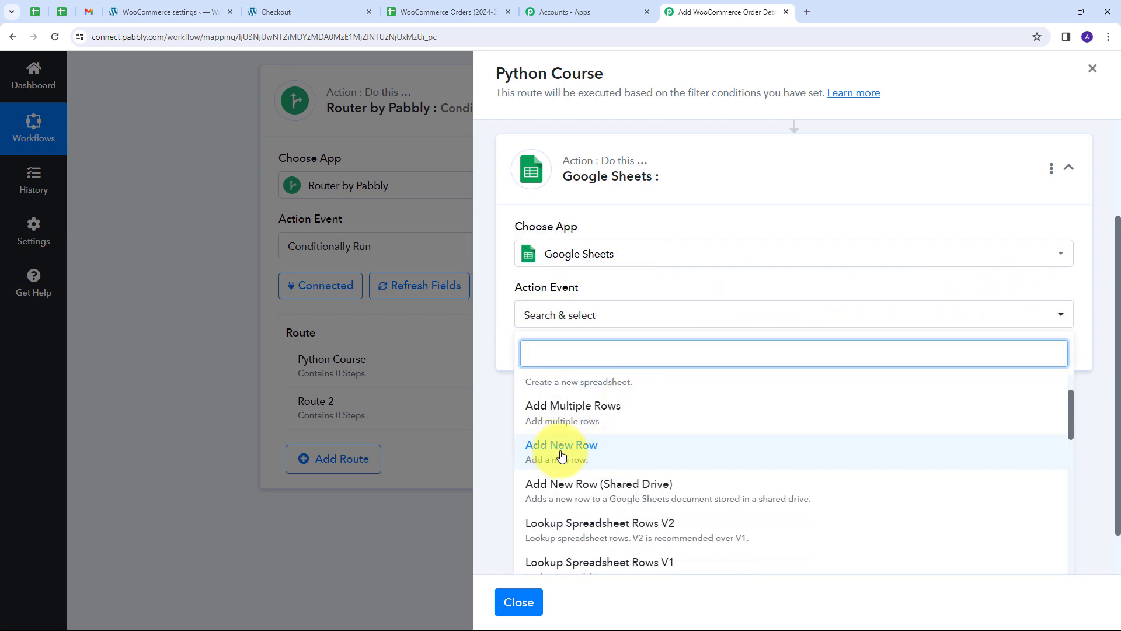
click(561, 456)
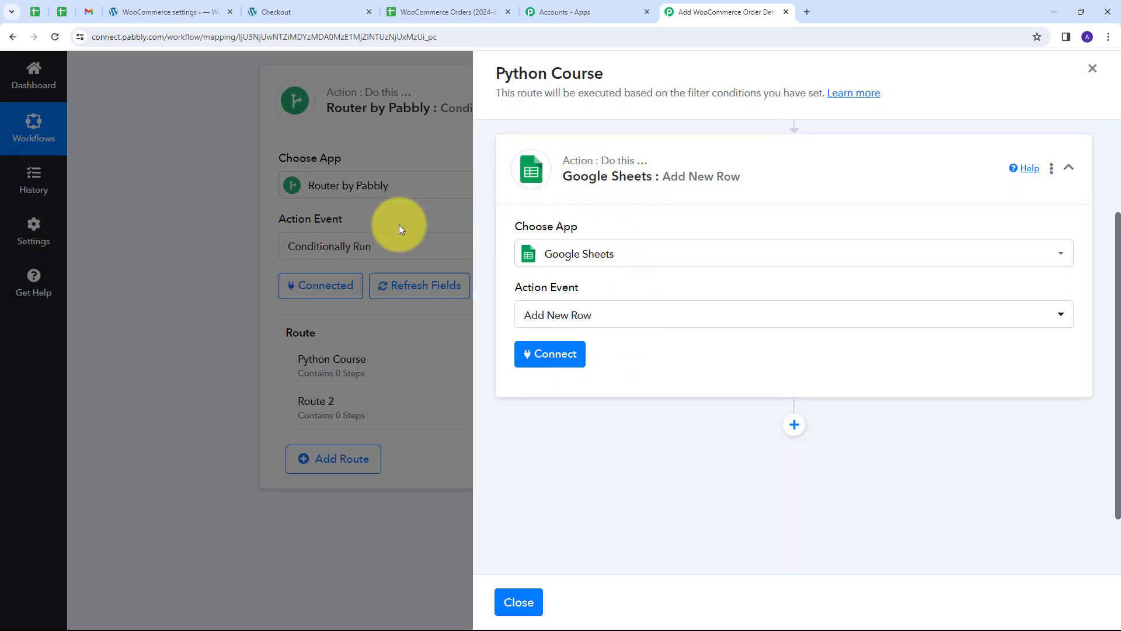
drag(399, 224, 432, 527)
click(556, 360)
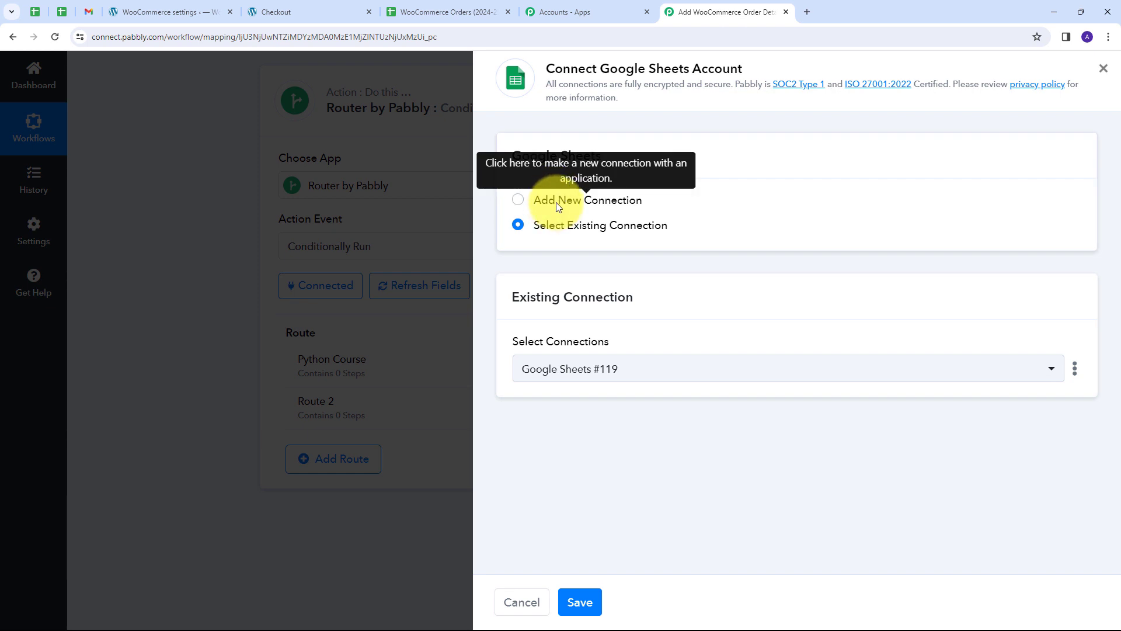
Create a new Google Sheets connection by signing in with Google and allowing access.
click(556, 202)
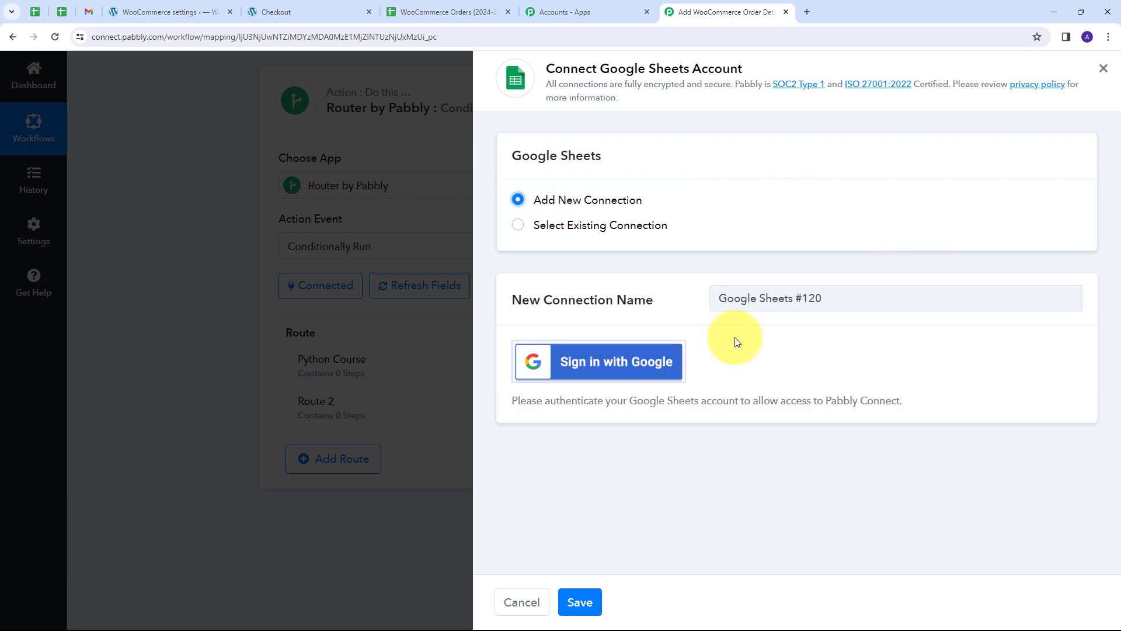
click(618, 366)
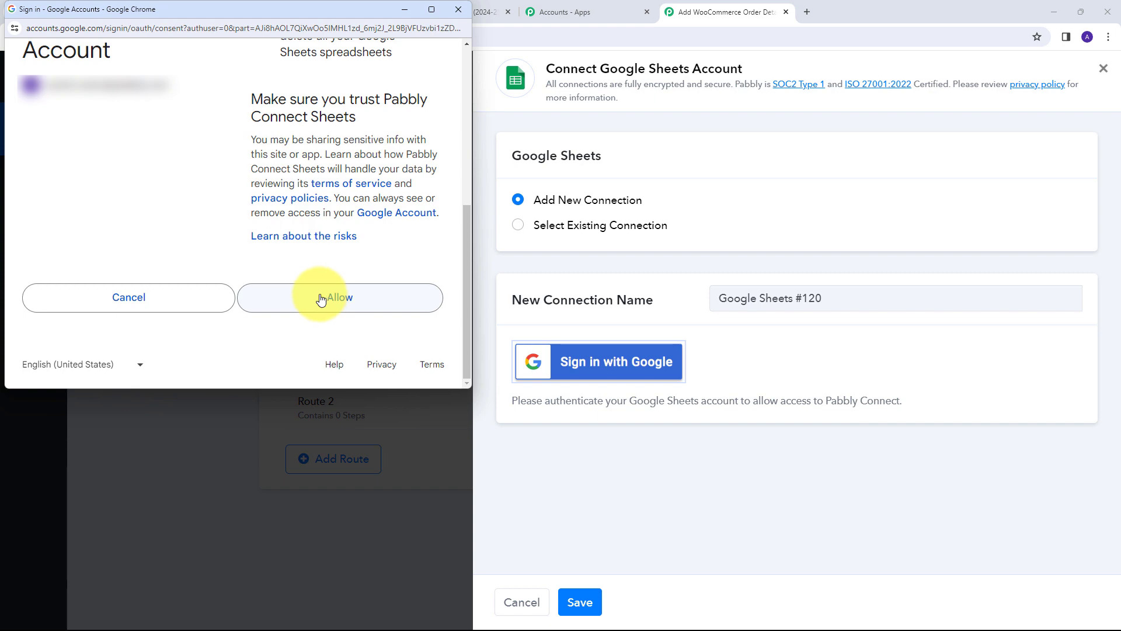
click(321, 300)
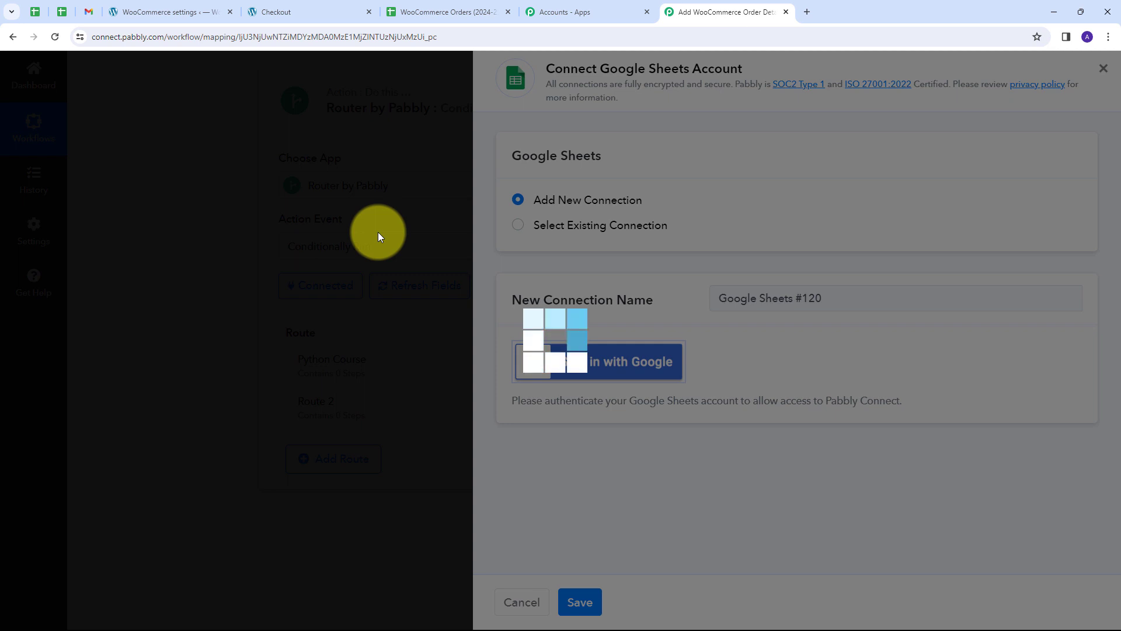
scroll(773, 231, down, 2)
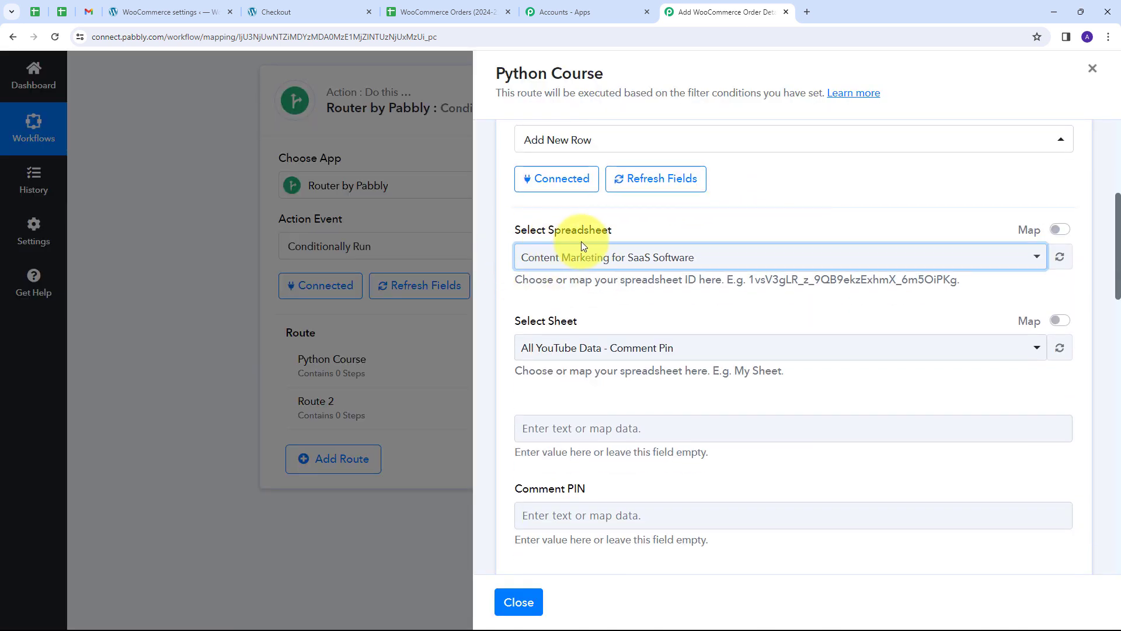
Bring up the WooCommerce Orders (2024-25) spreadsheet in Google Sheets.
click(406, 12)
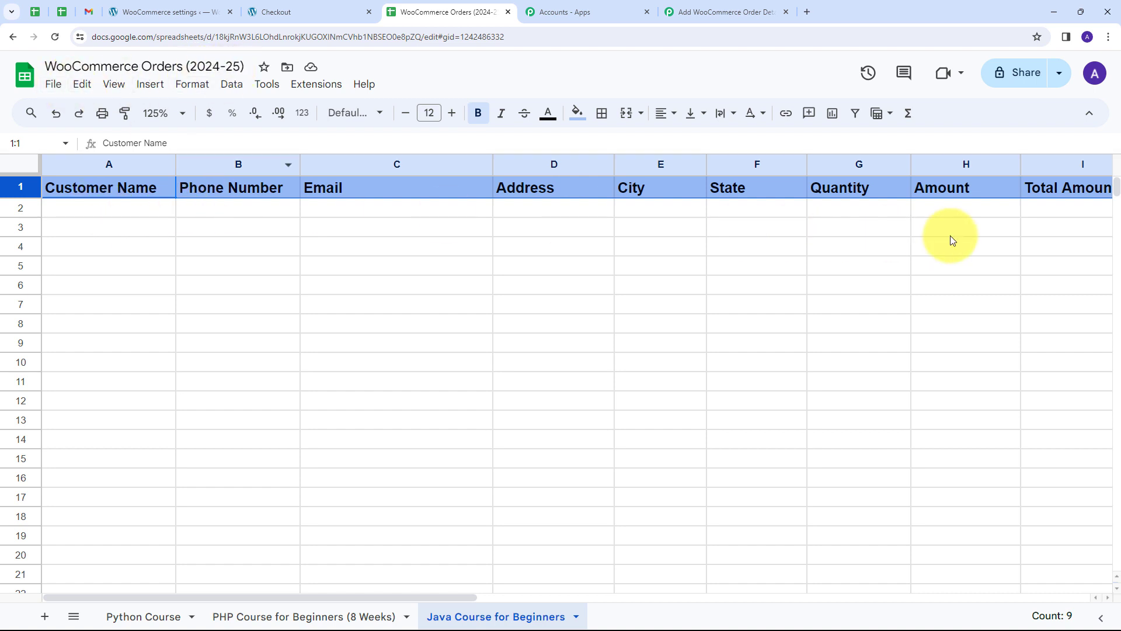
Check the Python Course, PHP Course (8 Weeks) and Java Course sheets, then return to Pabbly.
click(151, 617)
click(276, 617)
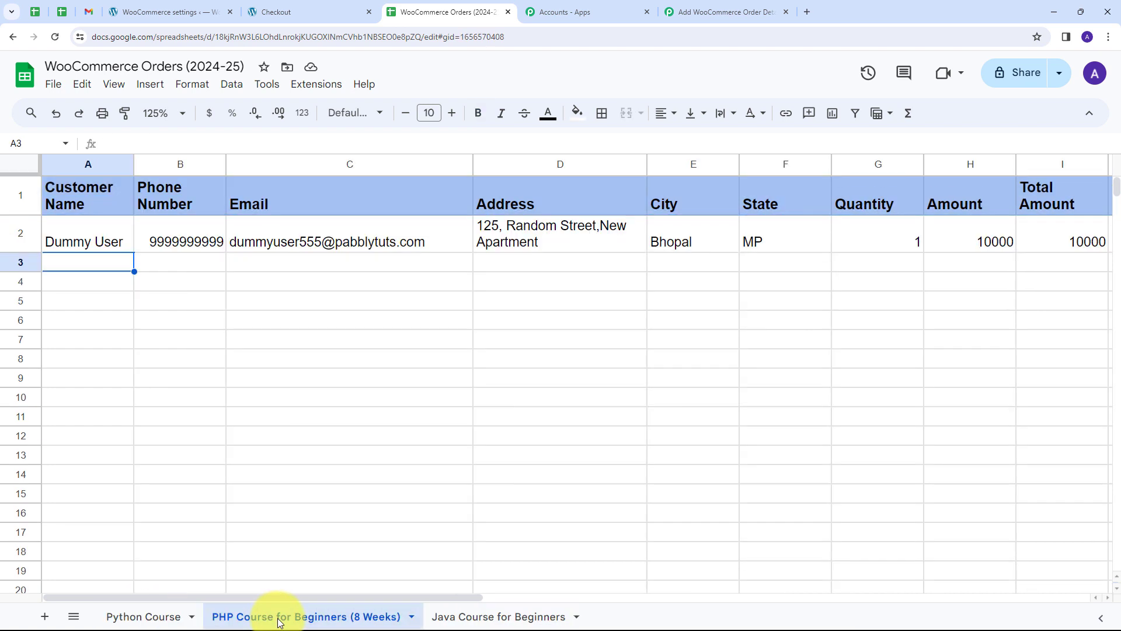
click(490, 619)
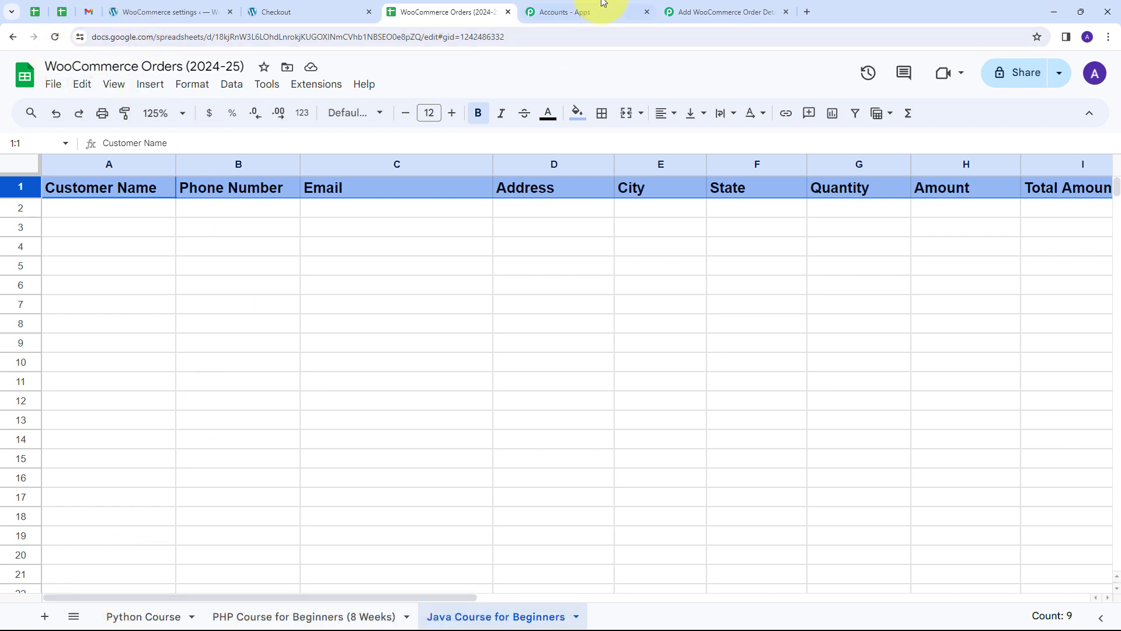
click(727, 9)
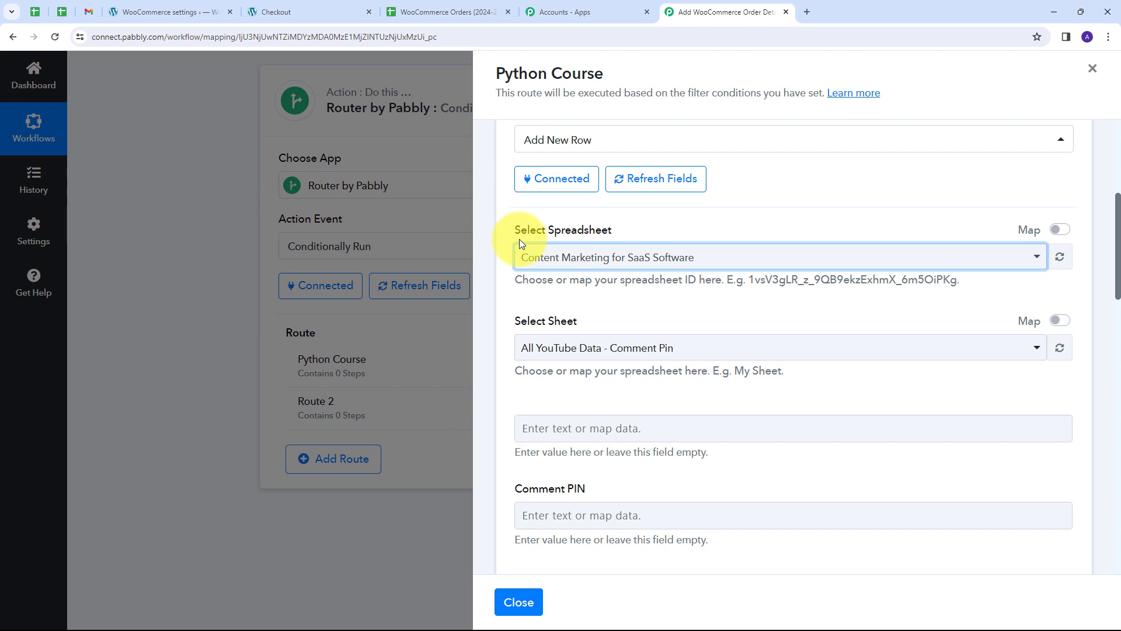
Select the WooCommerce Orders (2024-25) spreadsheet and its Python Course sheet.
click(896, 258)
scroll(662, 355, down, 2)
scroll(665, 374, up, 2)
scroll(666, 376, up, 1)
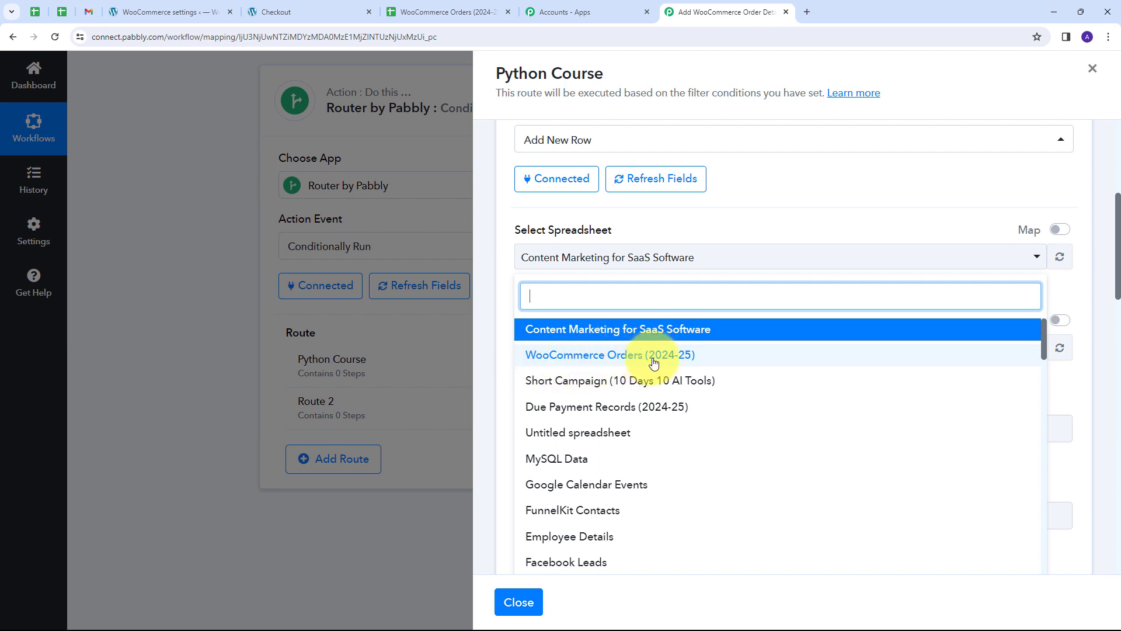
click(605, 357)
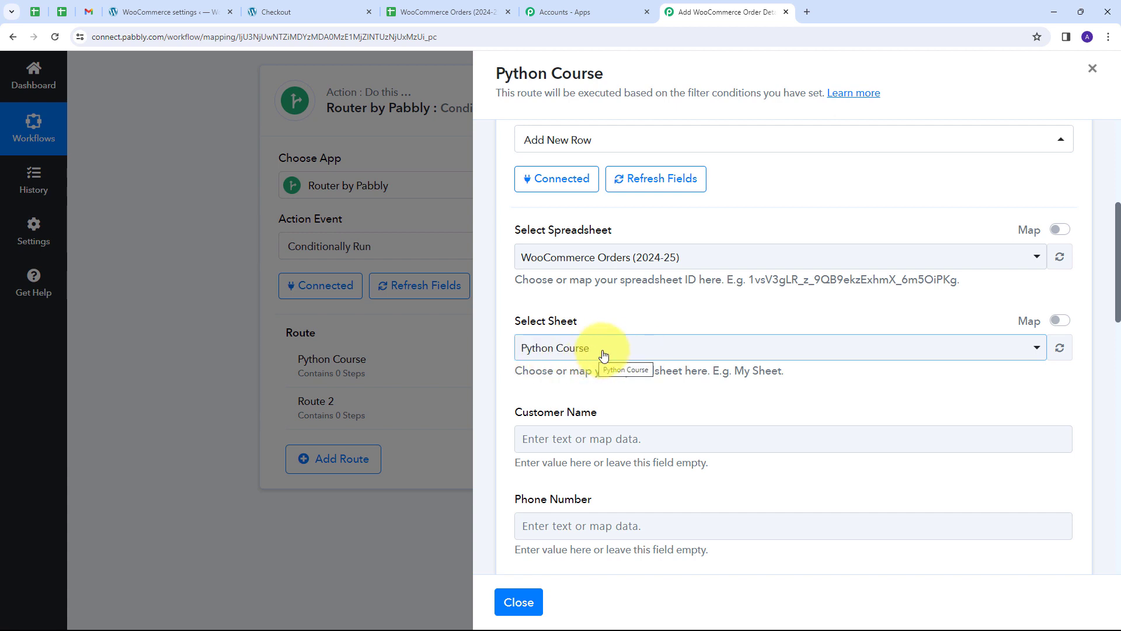
click(683, 352)
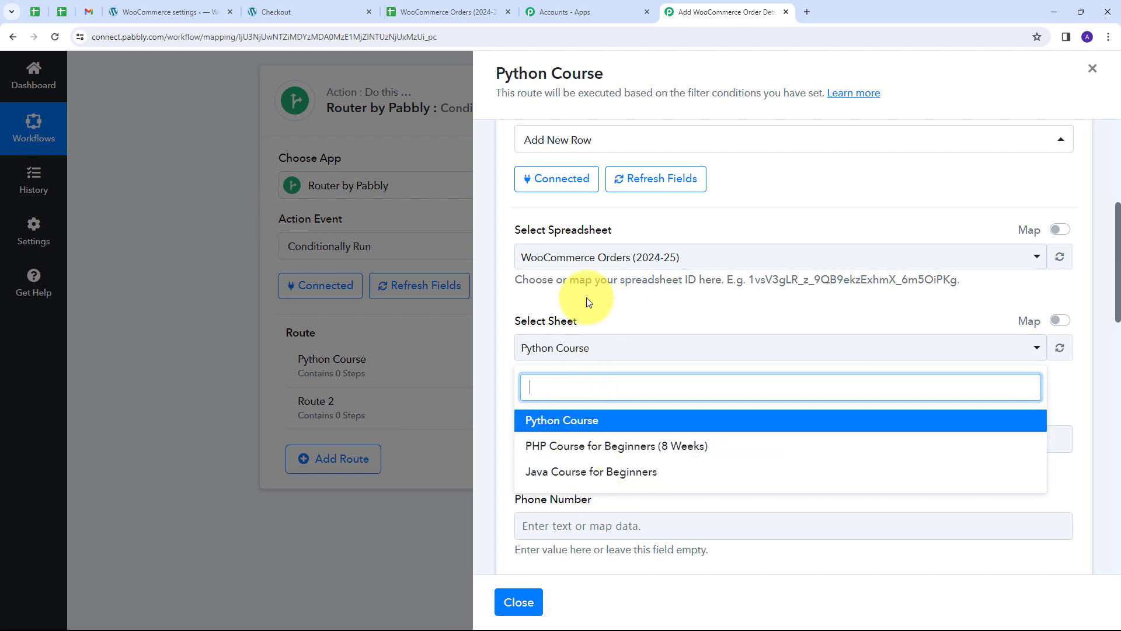
click(553, 425)
scroll(671, 257, down, 10)
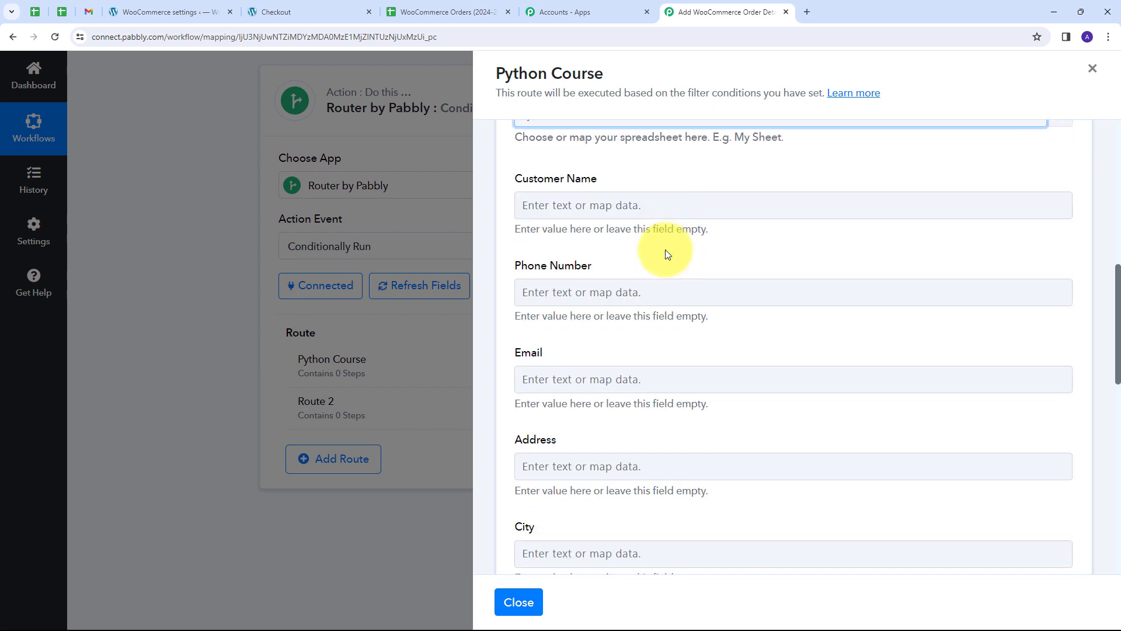
scroll(664, 250, up, 8)
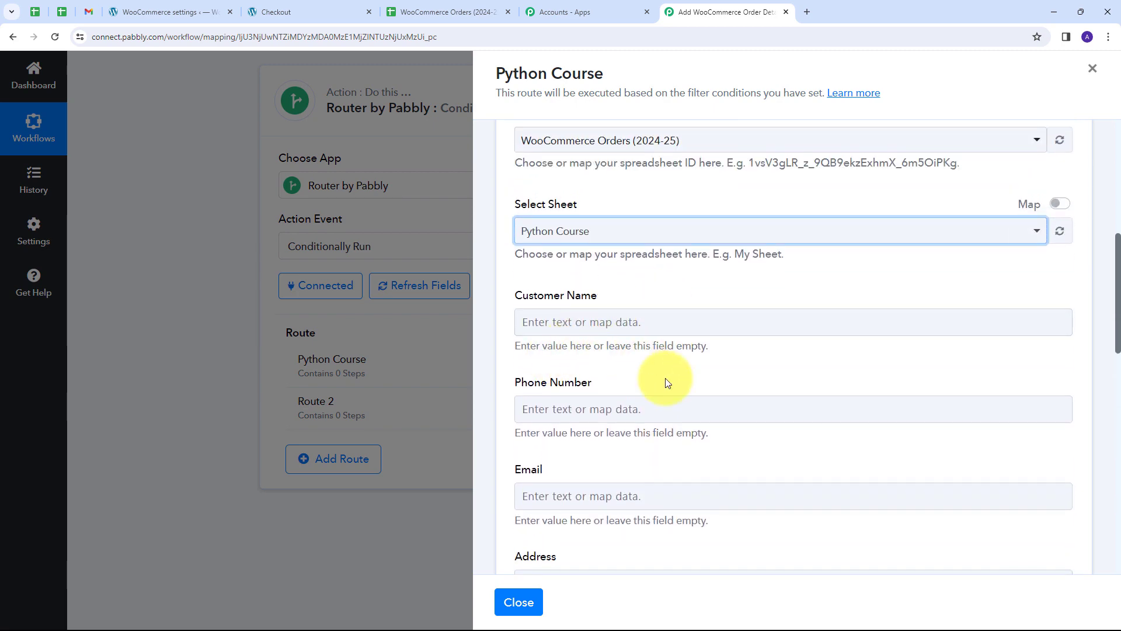
scroll(681, 350, down, 3)
scroll(642, 327, up, 2)
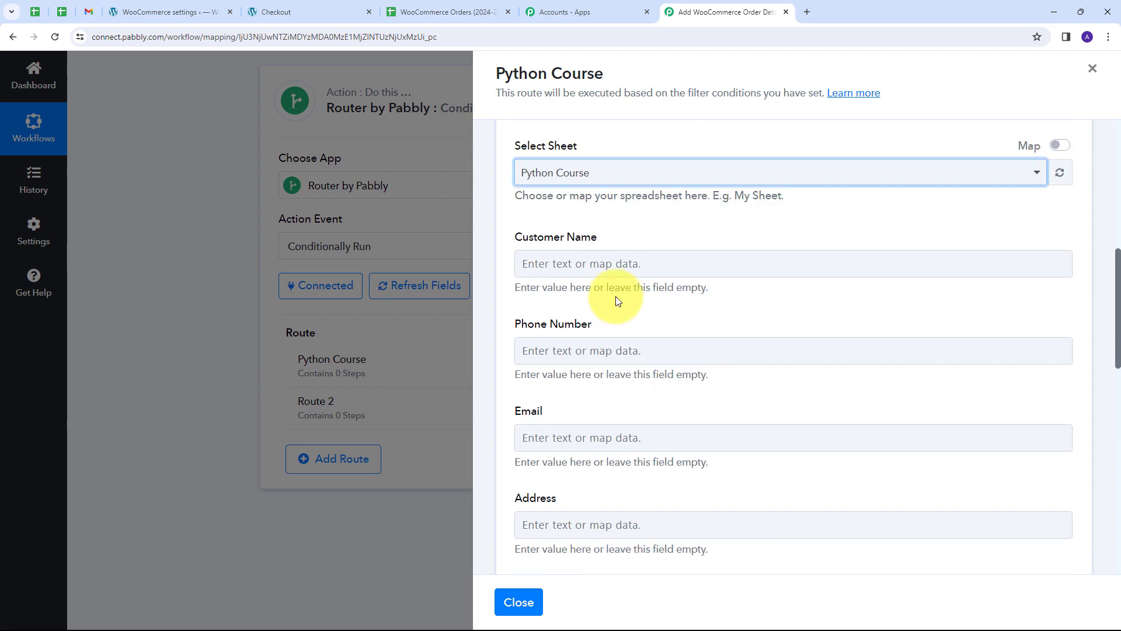
click(580, 269)
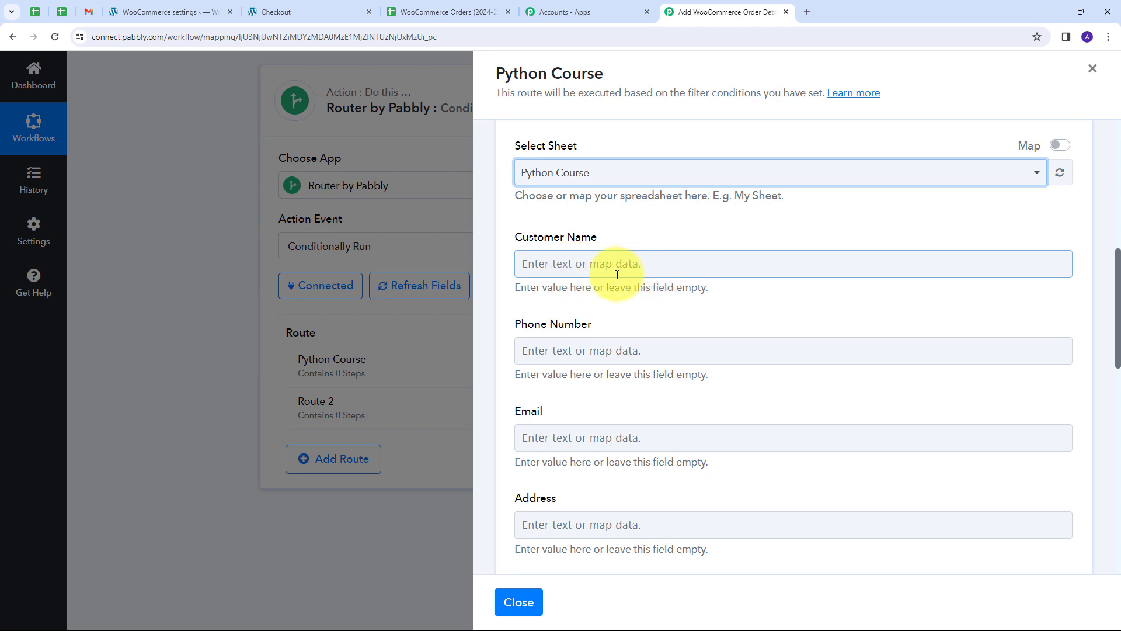
Map the shipping first and last name into Customer Name.
click(605, 266)
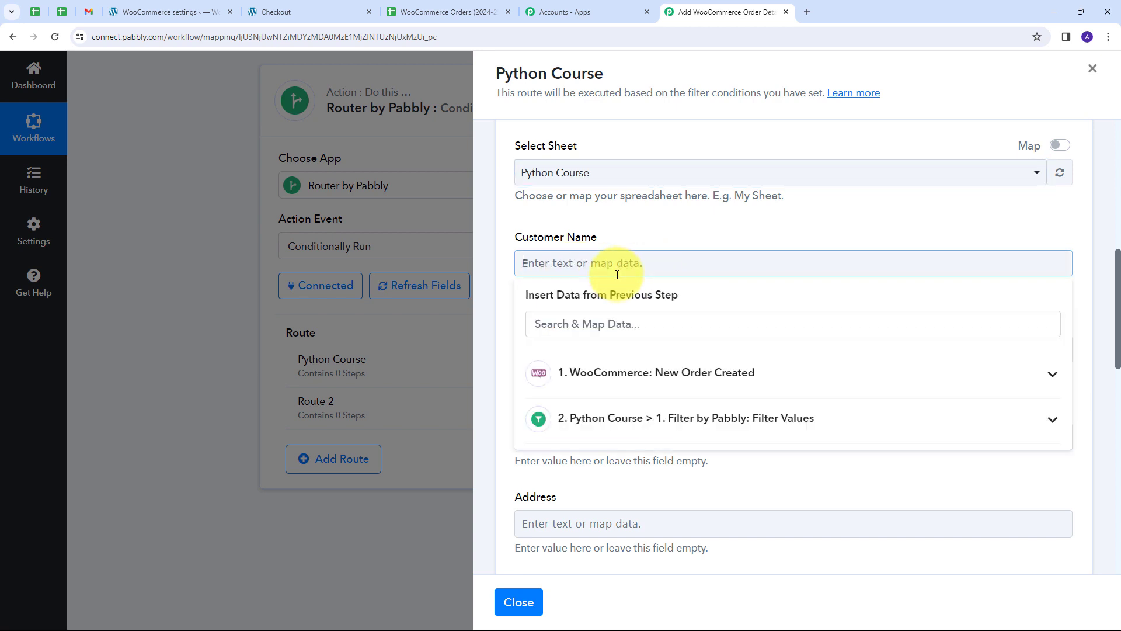
click(684, 383)
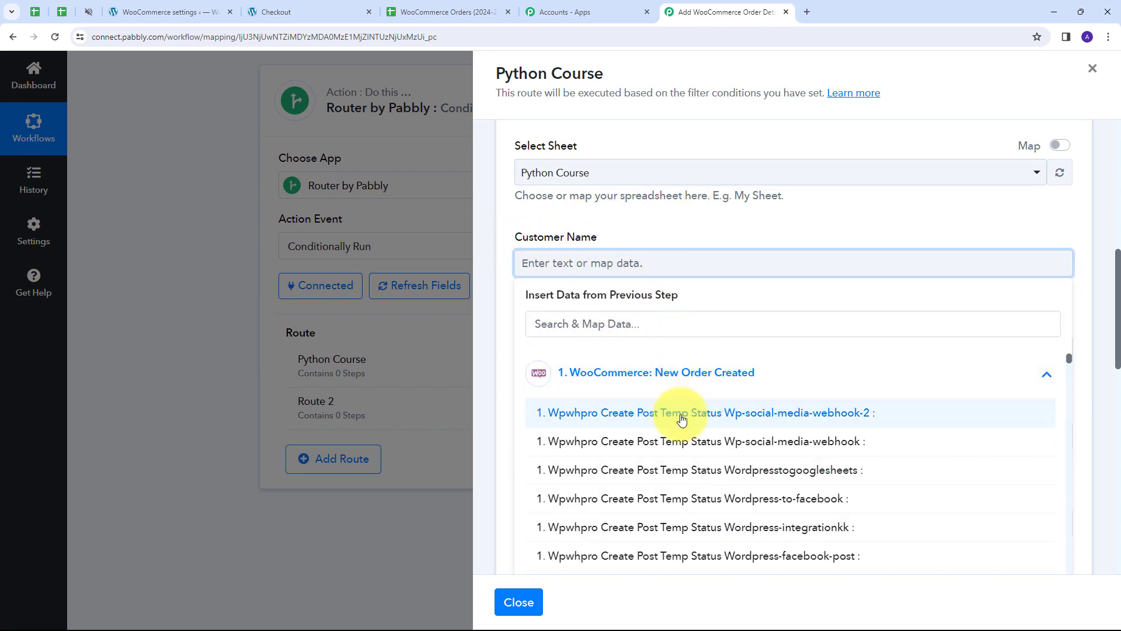
click(637, 324)
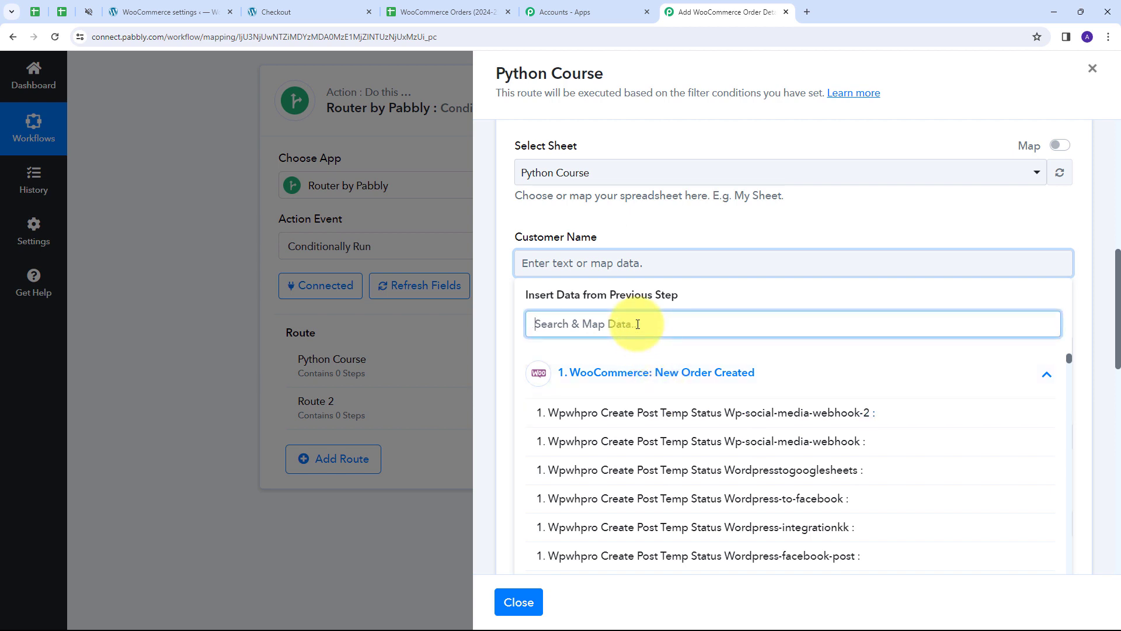
text(name)
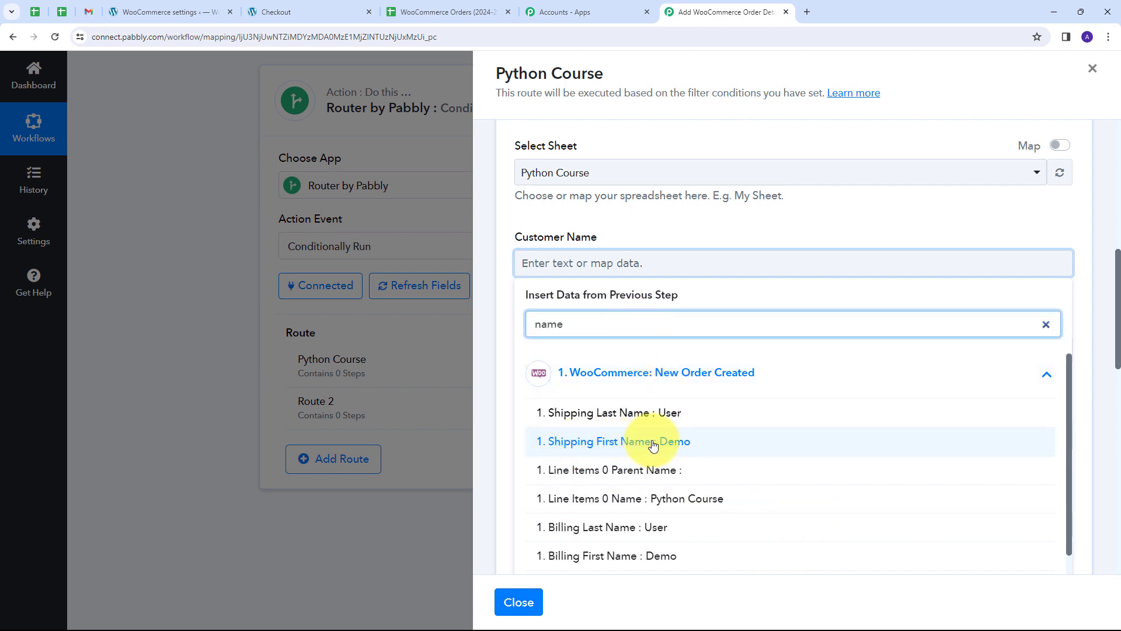
click(655, 442)
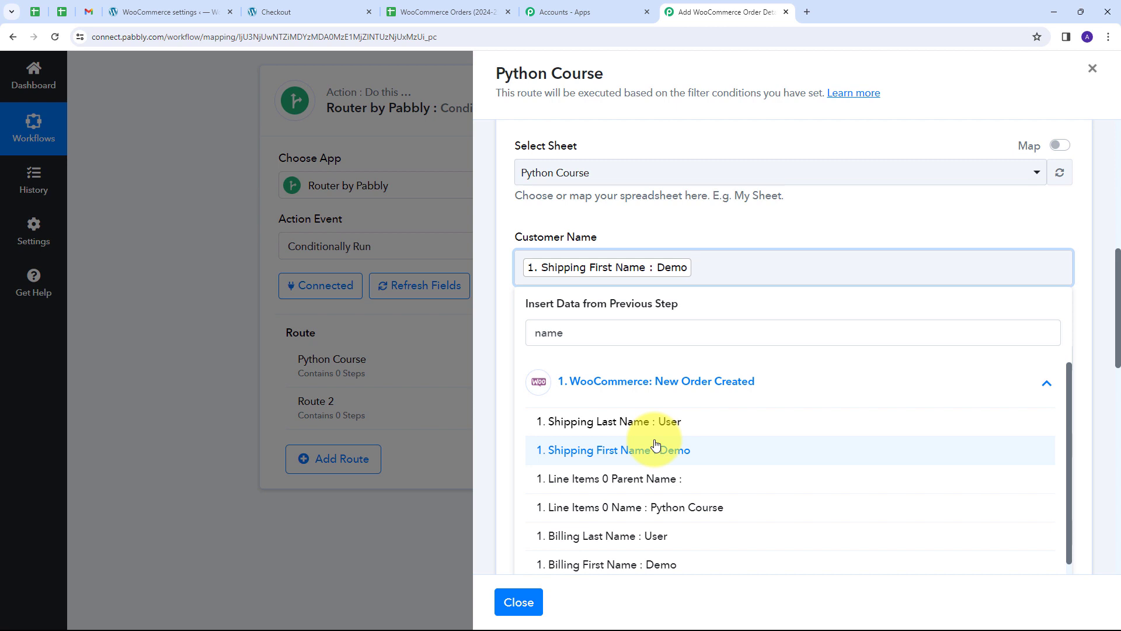
click(616, 422)
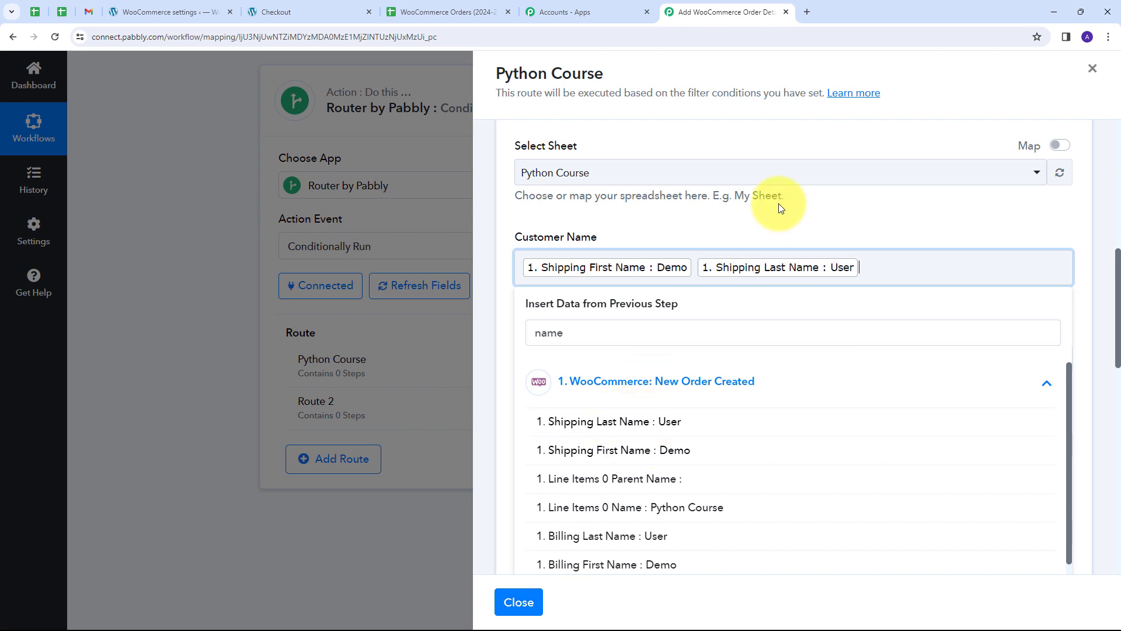
click(763, 195)
scroll(614, 260, down, 2)
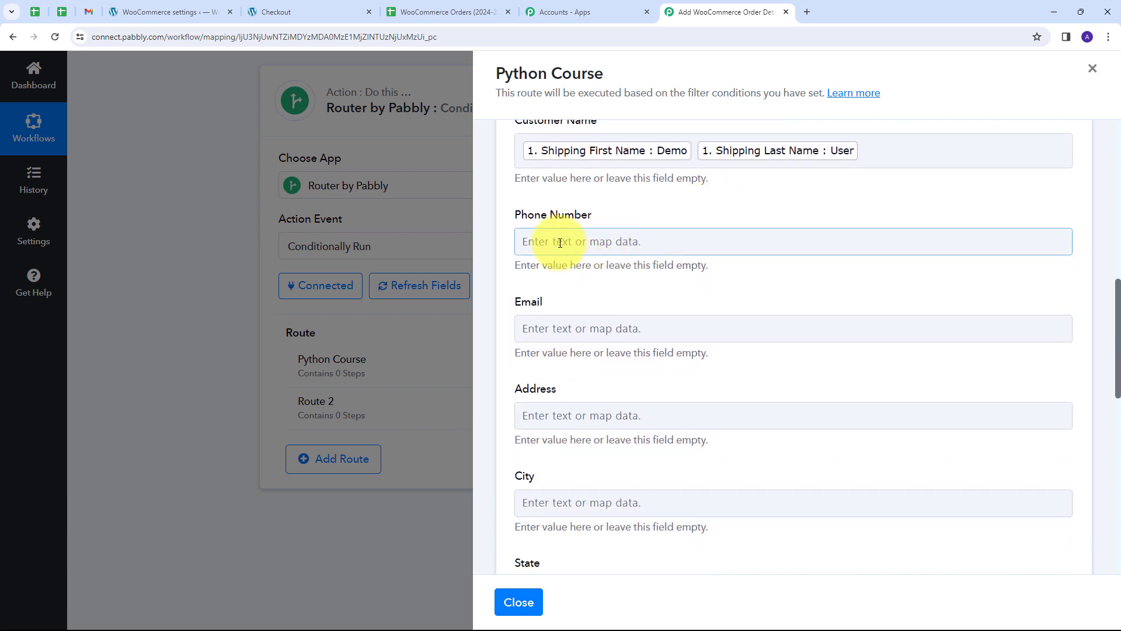
Map Billing Phone into Phone Number and Billing Email into Email.
click(633, 243)
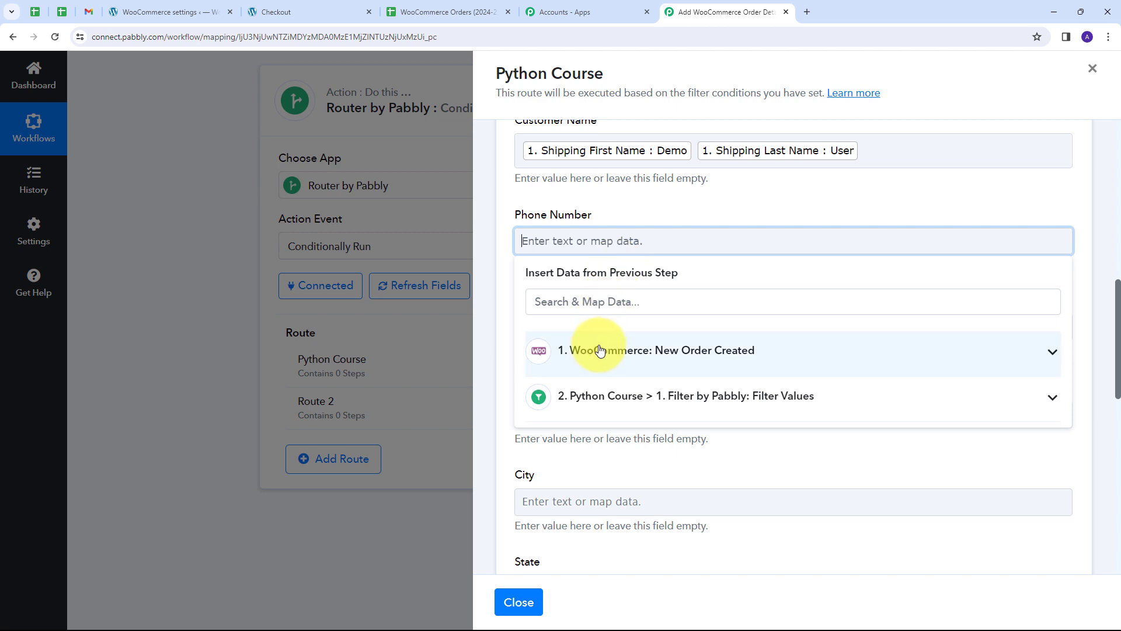
click(600, 350)
click(591, 303)
text(p)
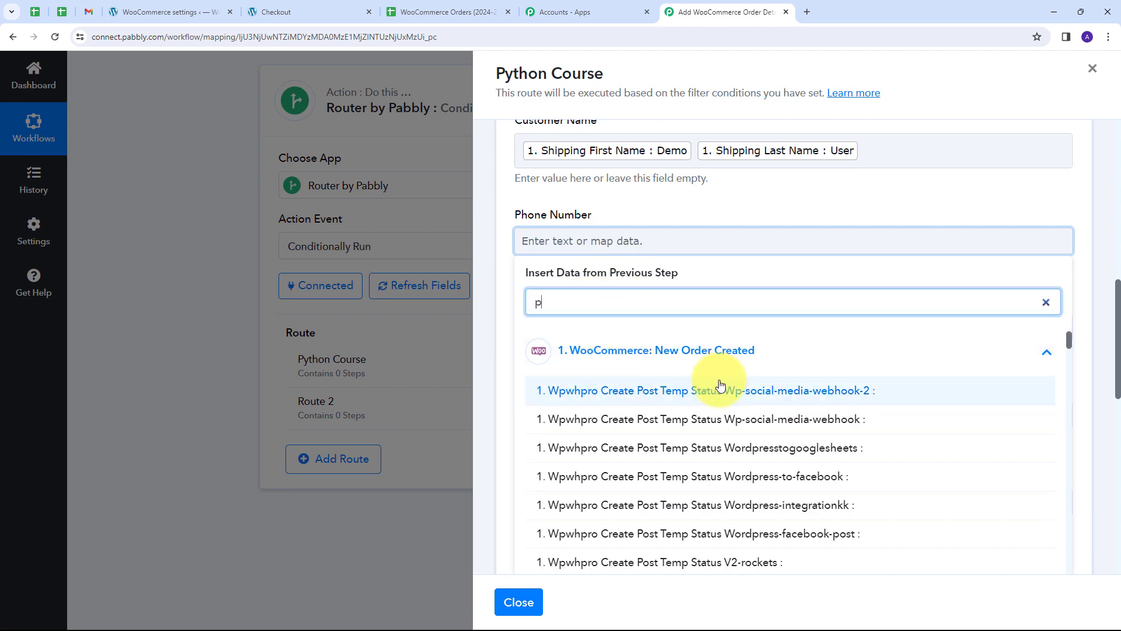
text(h)
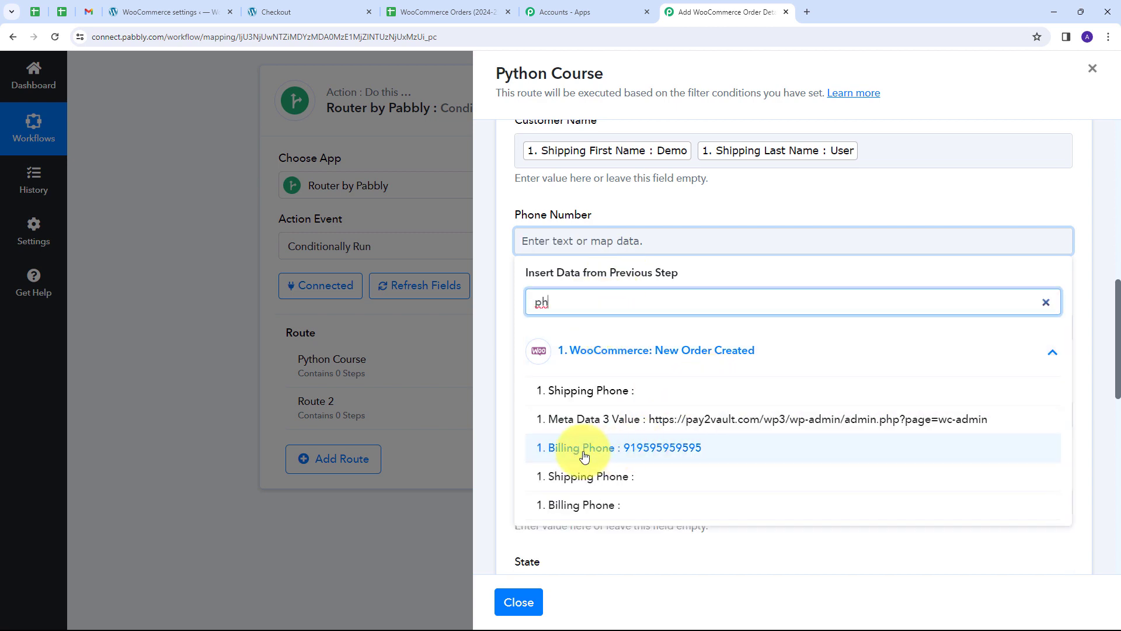
click(646, 450)
click(584, 199)
scroll(576, 264, down, 1)
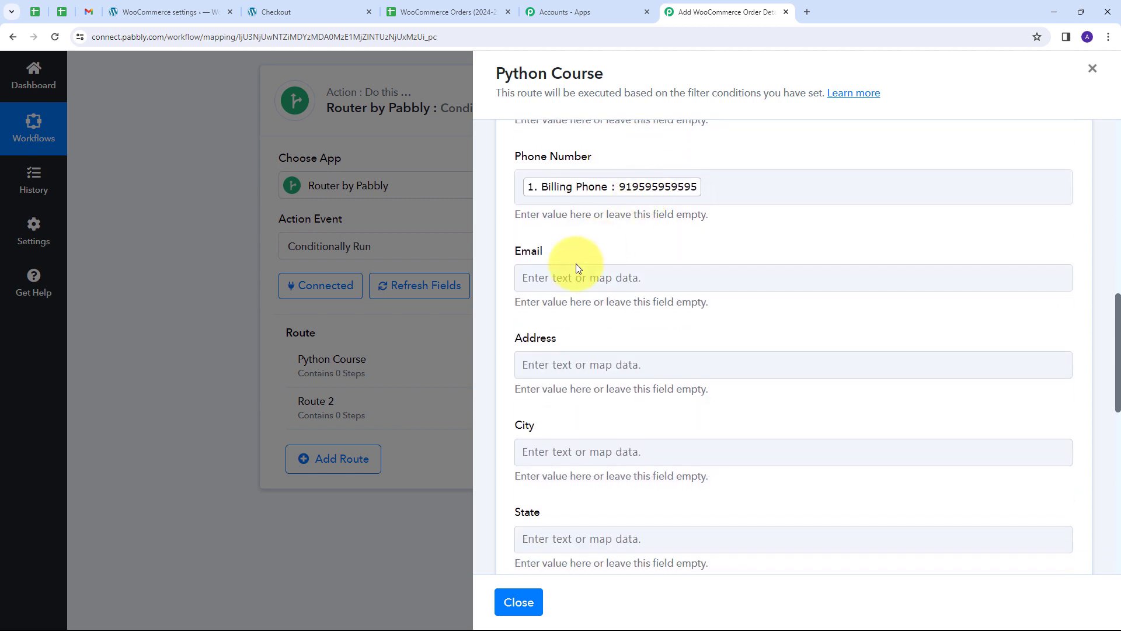
click(550, 277)
text(ema)
click(642, 455)
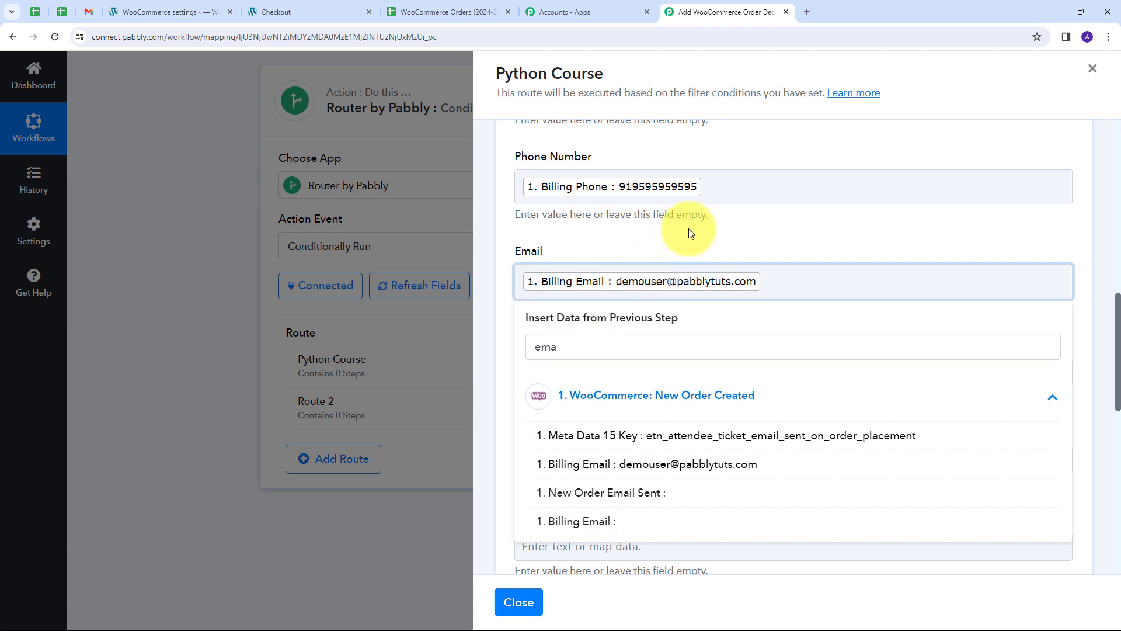
click(711, 226)
scroll(711, 226, down, 2)
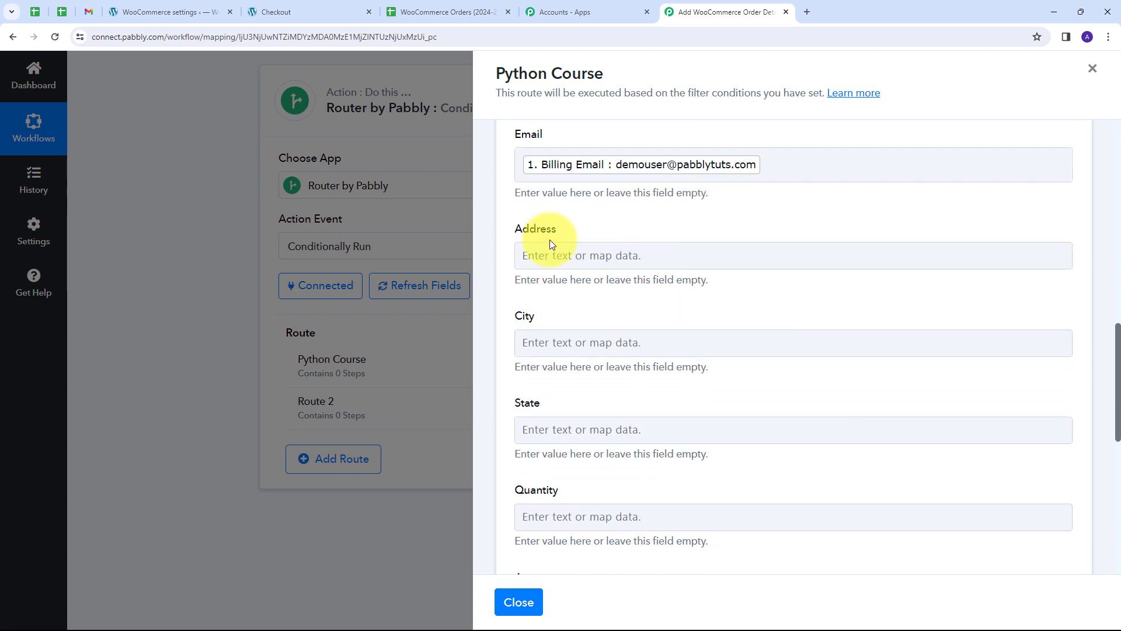
Fill Address with Shipping Address 2, a comma, then Shipping Address 1.
click(579, 255)
click(635, 367)
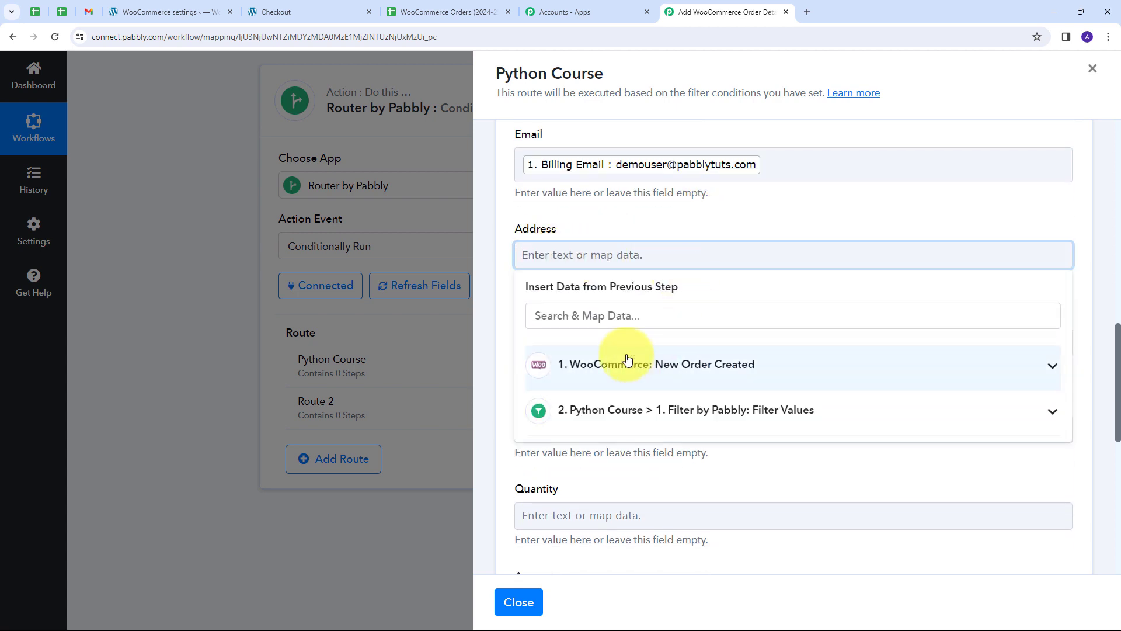
click(590, 315)
text(addr)
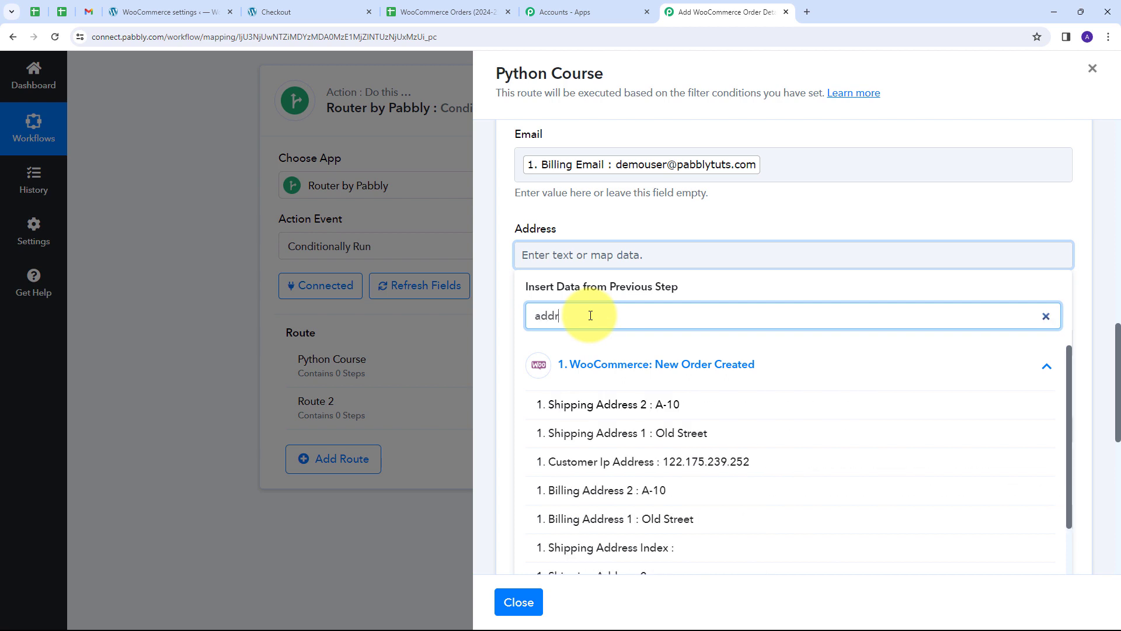
text(e)
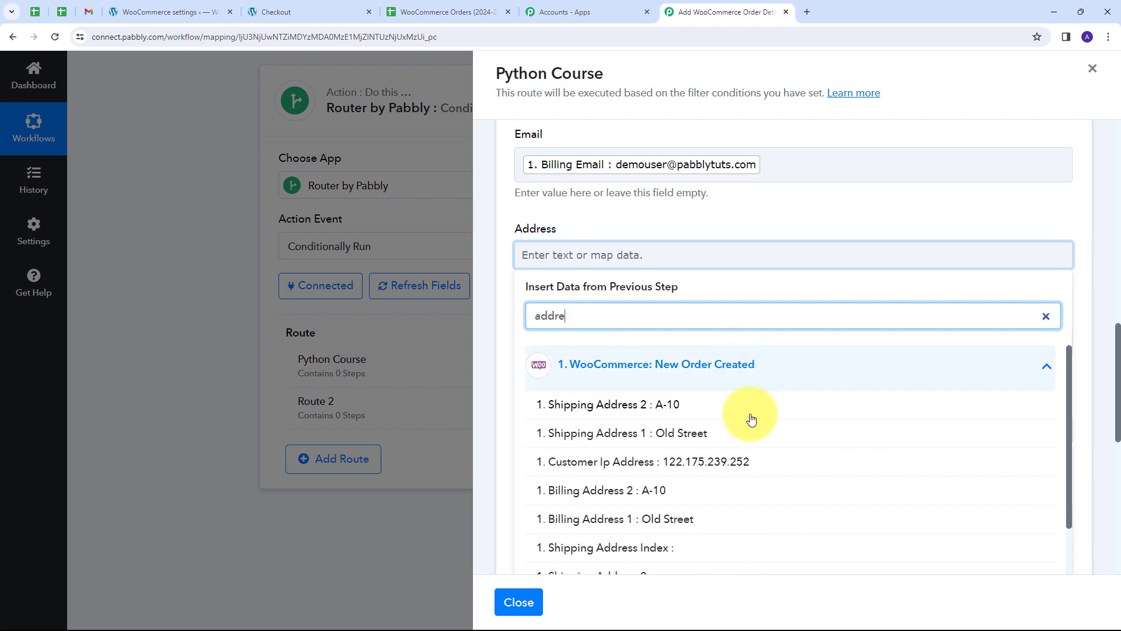
click(665, 410)
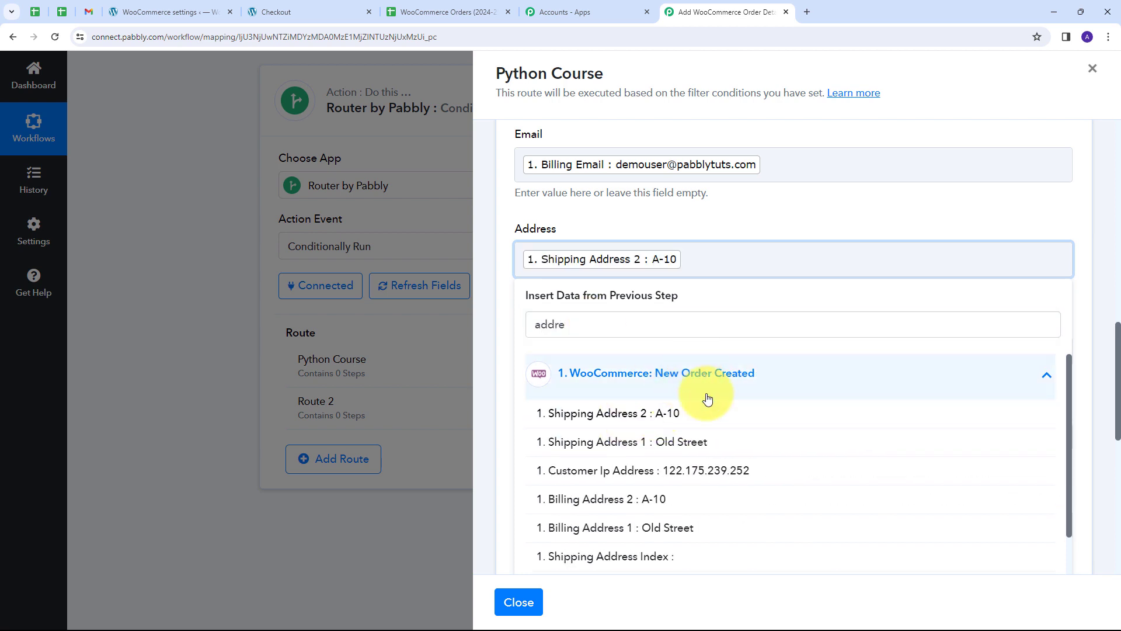
text(,)
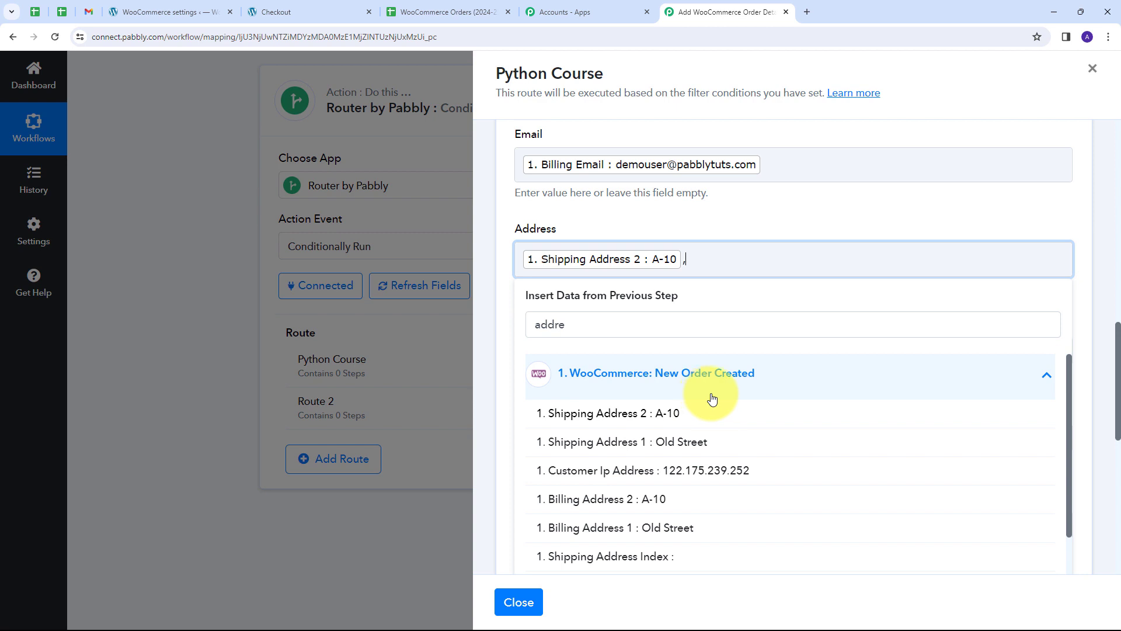
click(670, 448)
click(717, 206)
scroll(717, 206, down, 2)
Map Shipping City into City and Shipping State into State.
click(578, 233)
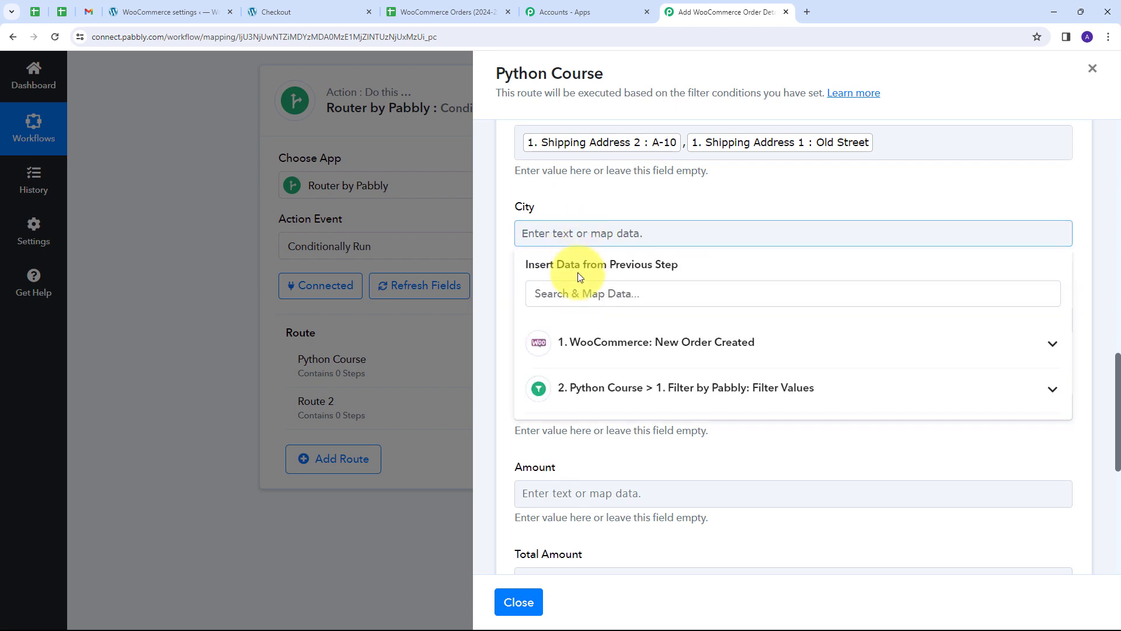
text(city)
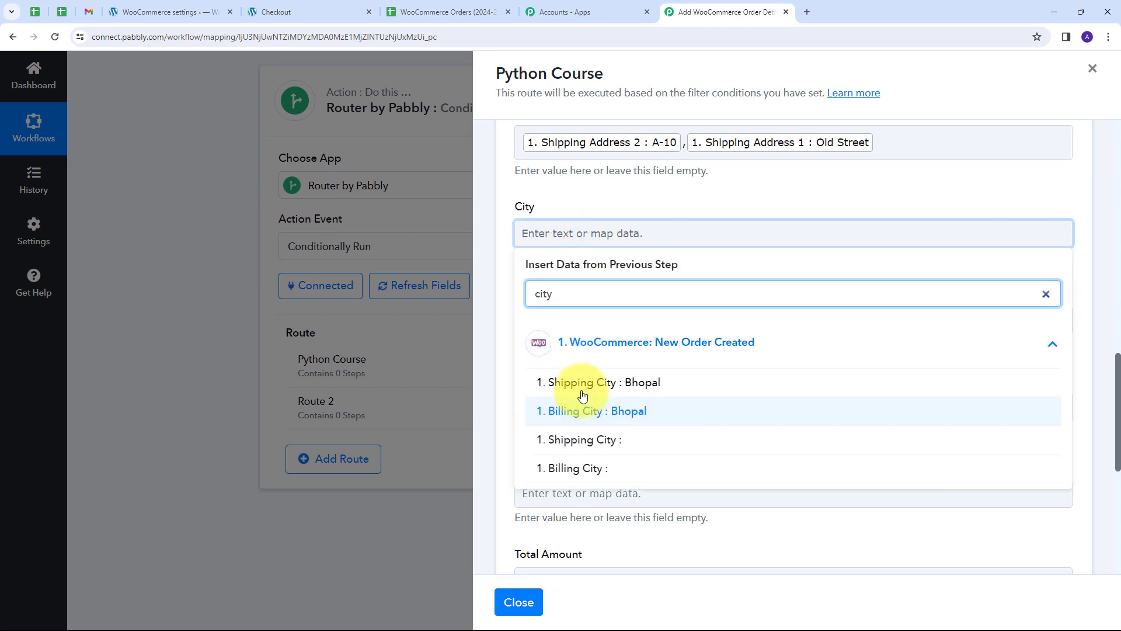
click(638, 387)
scroll(601, 212, down, 2)
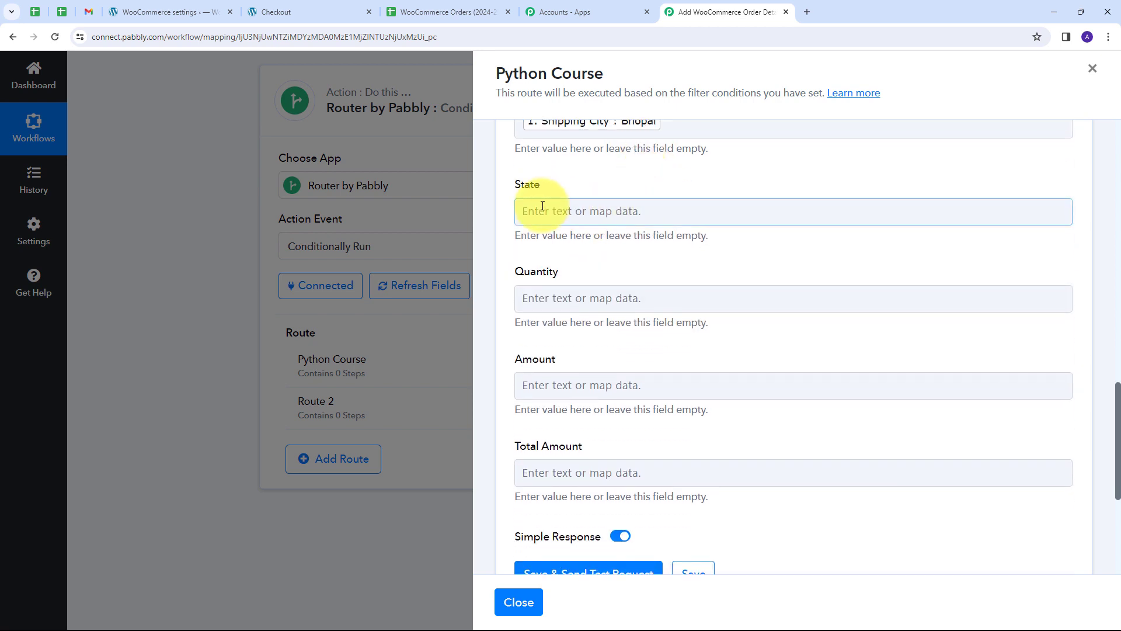
click(592, 212)
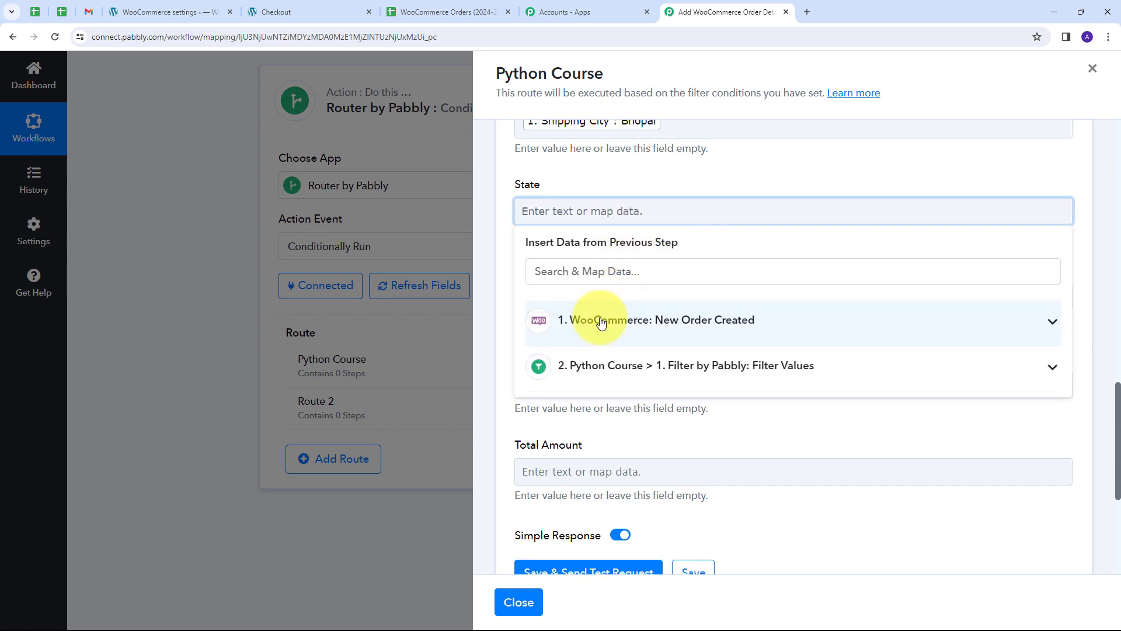
click(610, 319)
click(590, 271)
text(state)
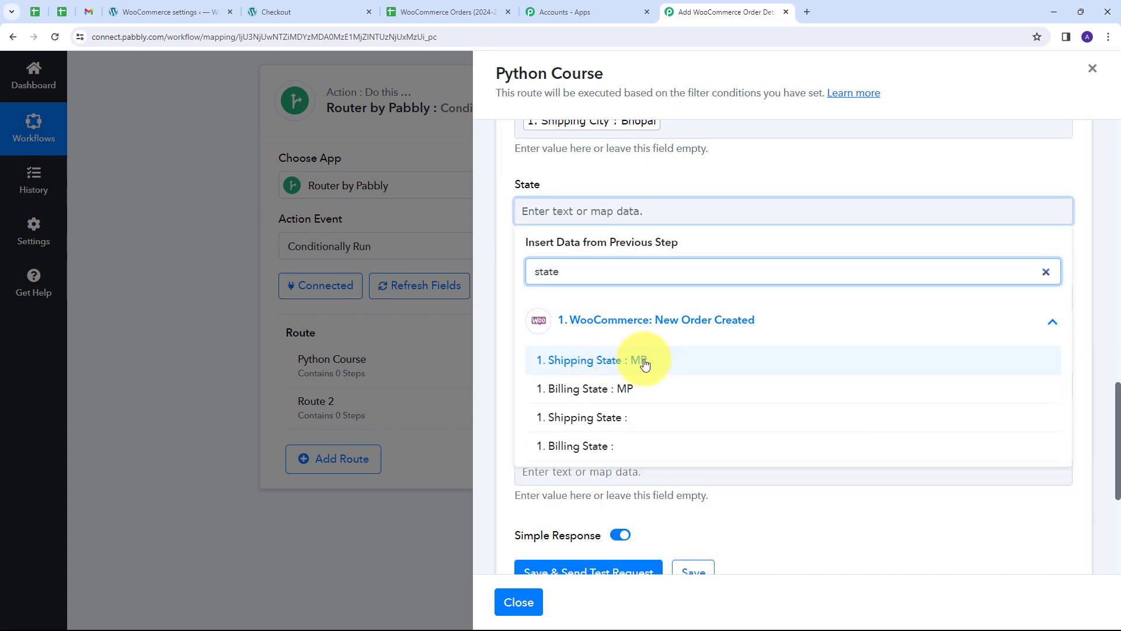
click(645, 361)
click(720, 171)
scroll(719, 172, down, 1)
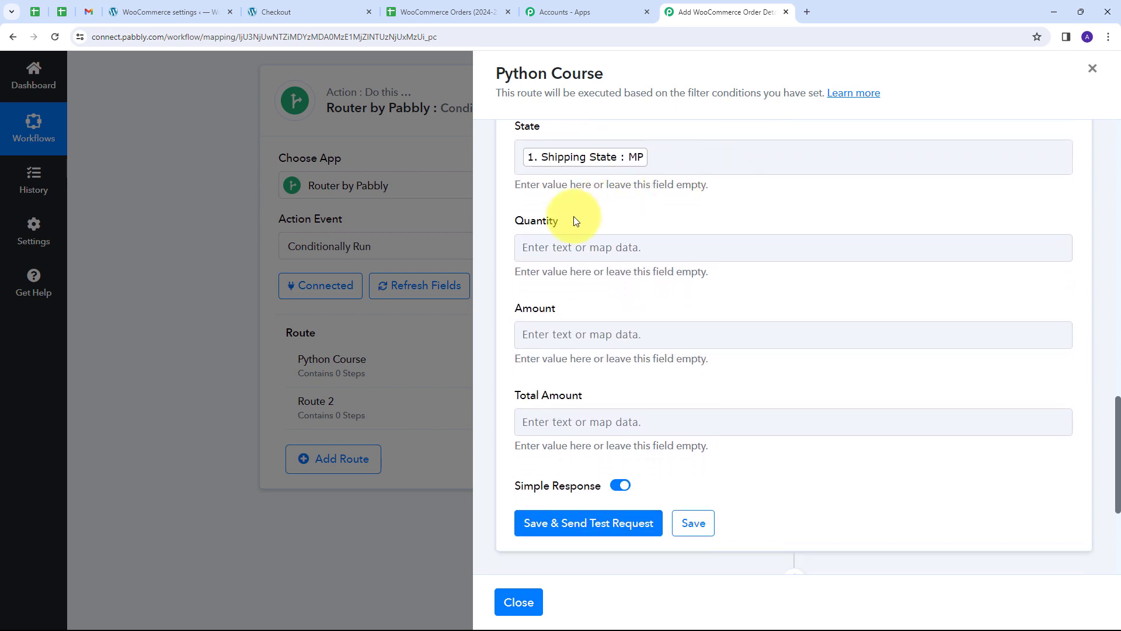
Map Line Items 0 Quantity into the Quantity field.
click(637, 250)
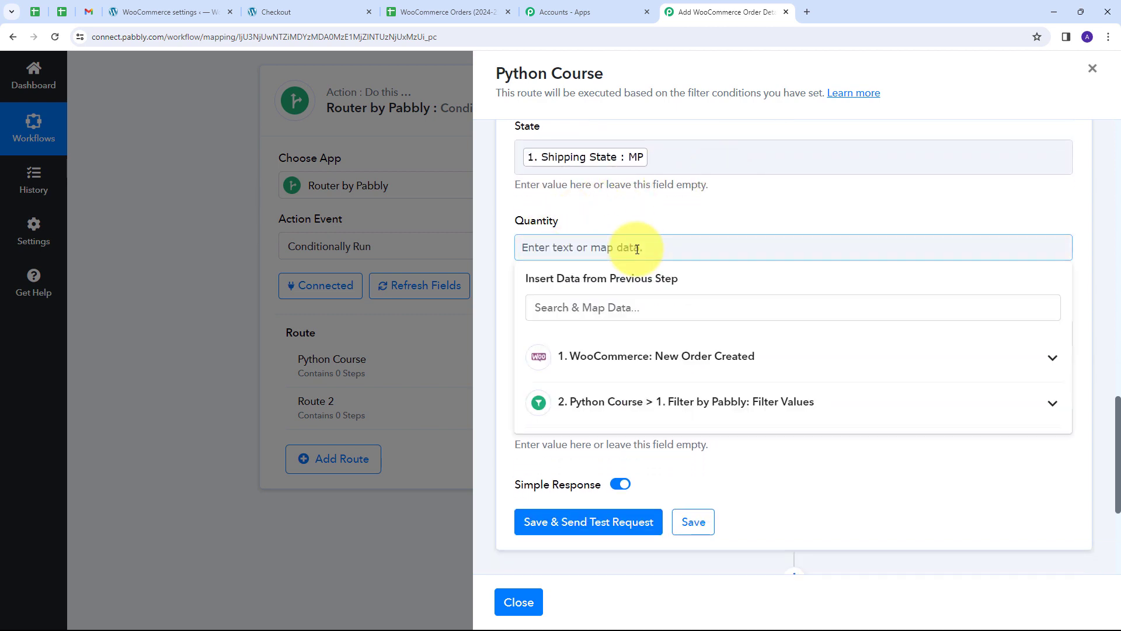
click(607, 352)
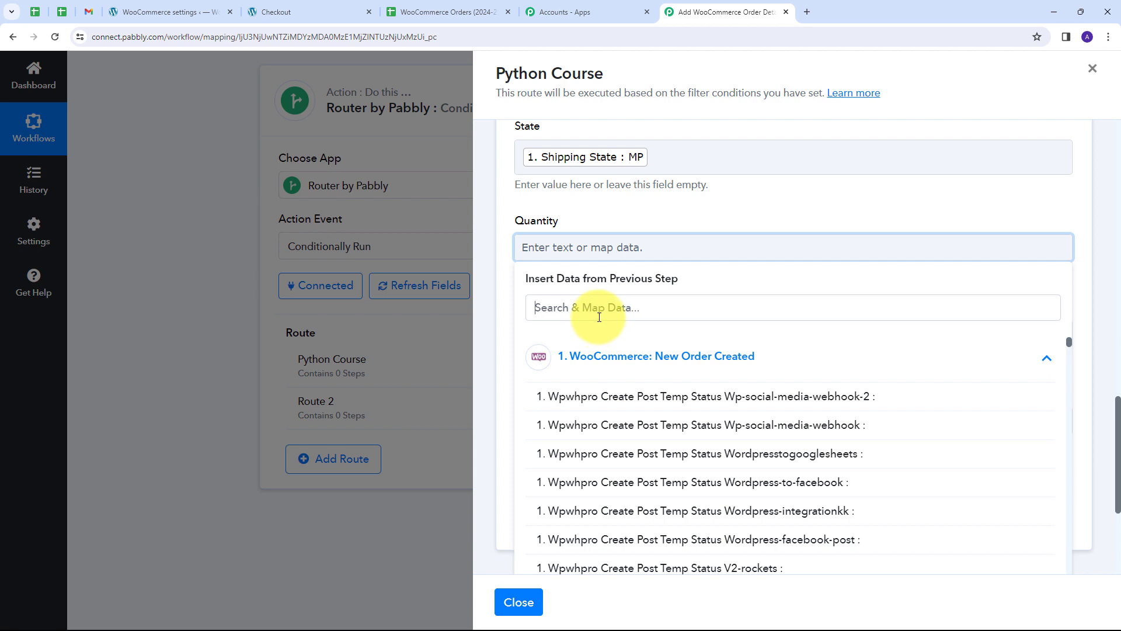
click(599, 317)
text(qu)
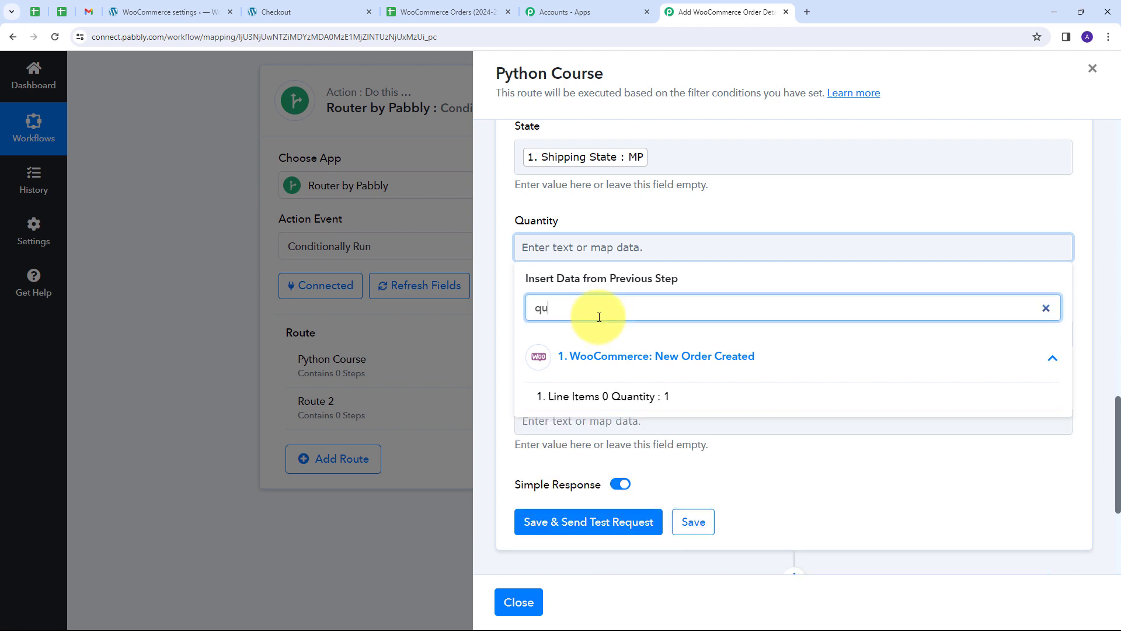
text(an)
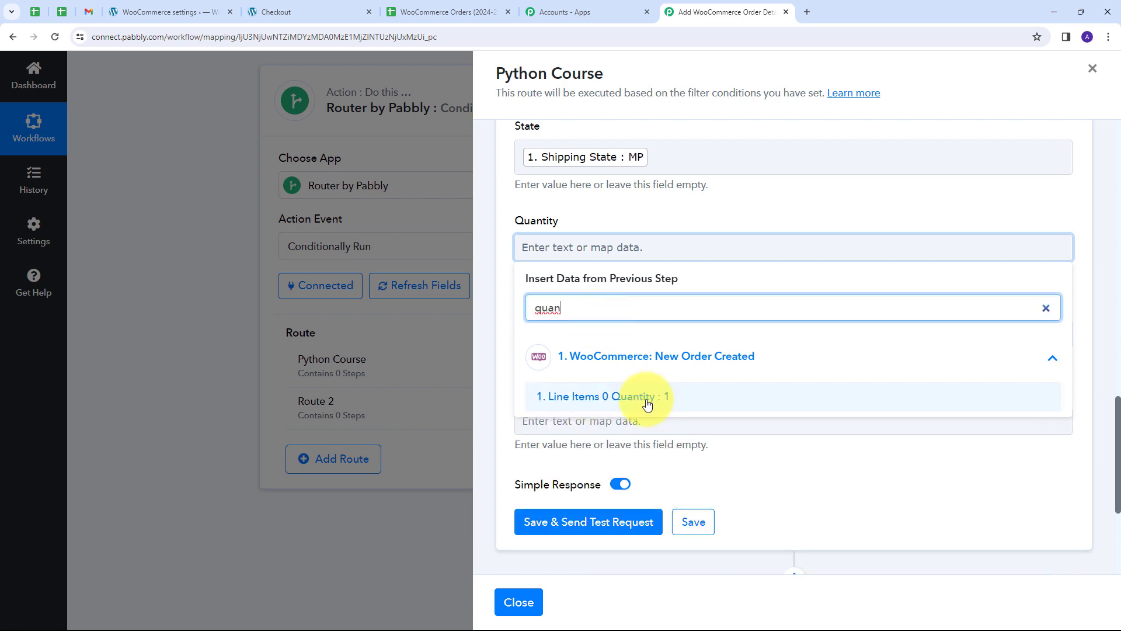
click(647, 402)
scroll(626, 233, down, 1)
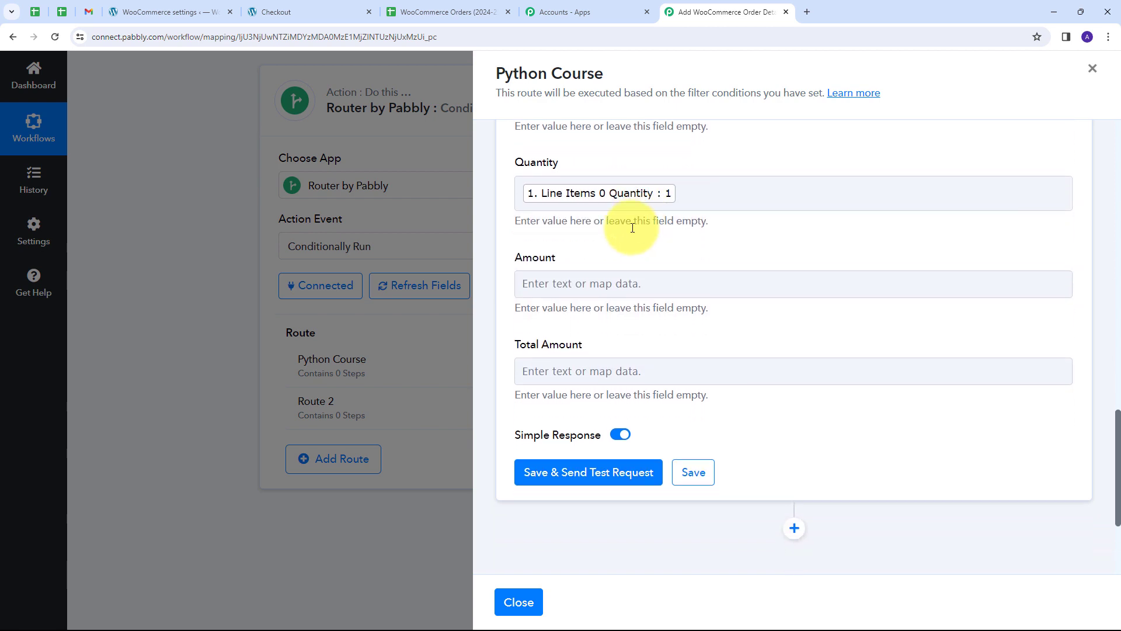
Map Line Items 0 Price into Amount and the order Total into Total Amount.
click(536, 283)
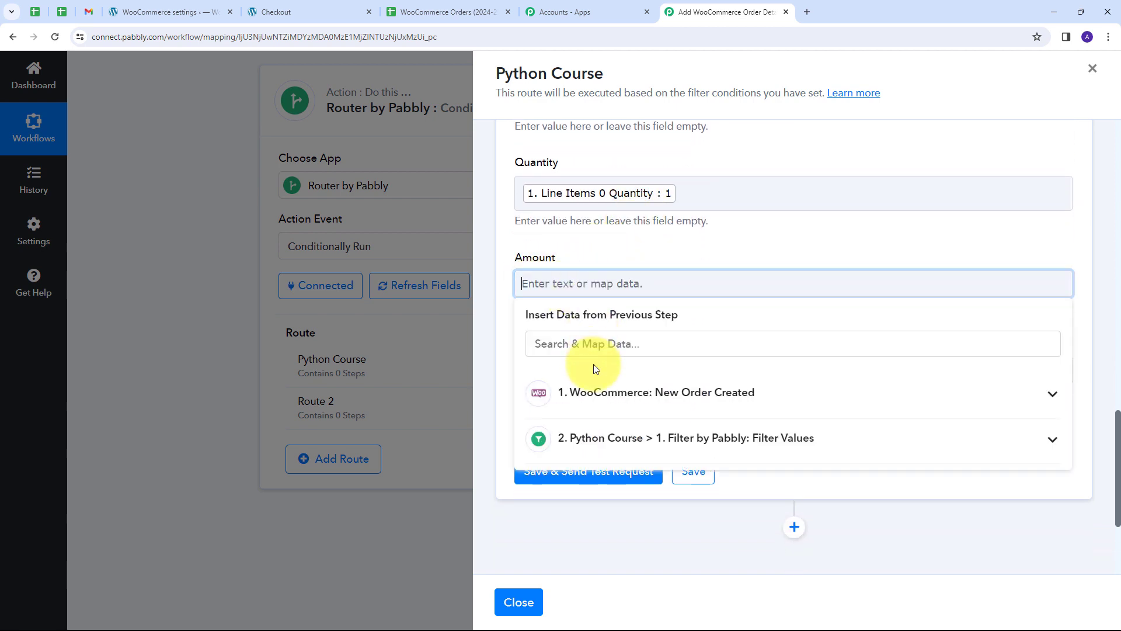
text(pric)
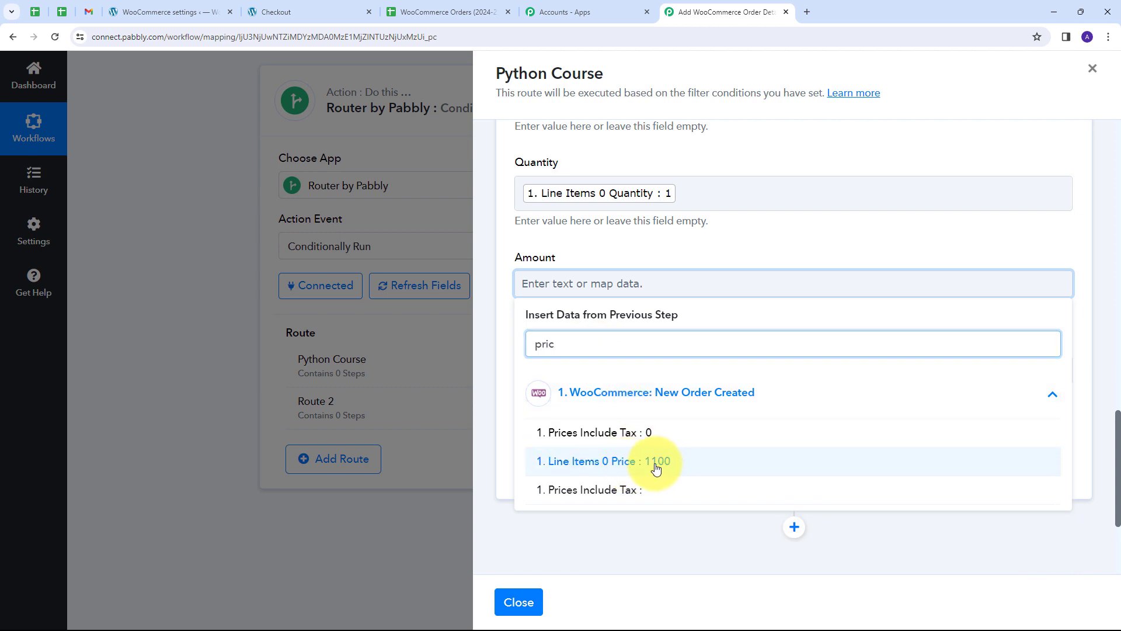
click(656, 461)
scroll(645, 244, down, 1)
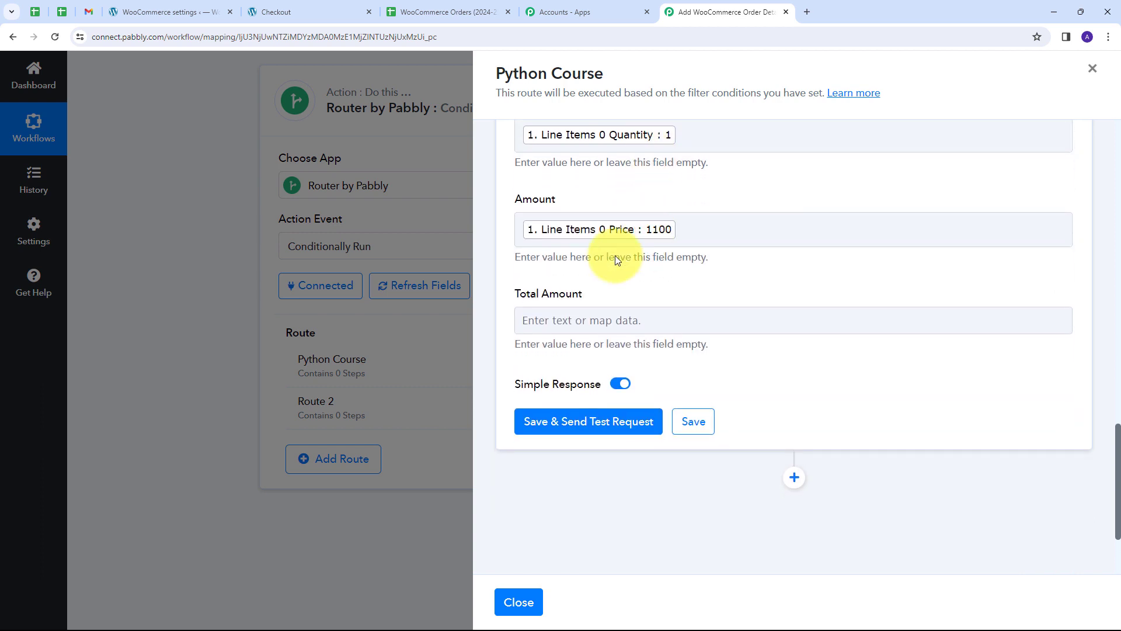
click(566, 320)
text(tot)
click(578, 495)
click(629, 289)
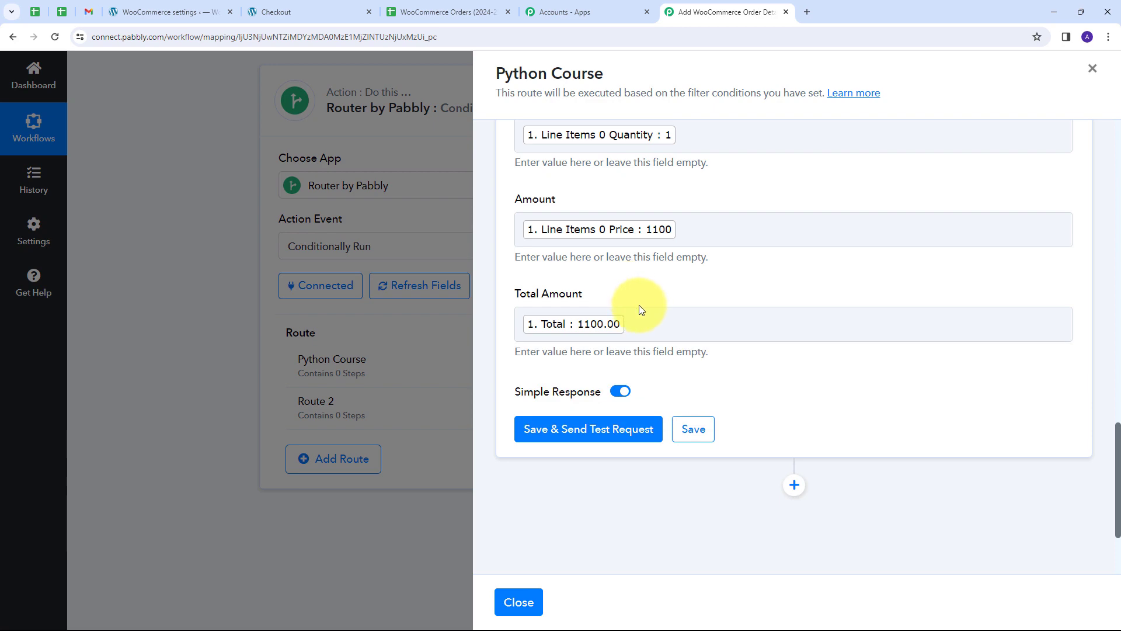
scroll(713, 317, up, 12)
scroll(714, 318, down, 12)
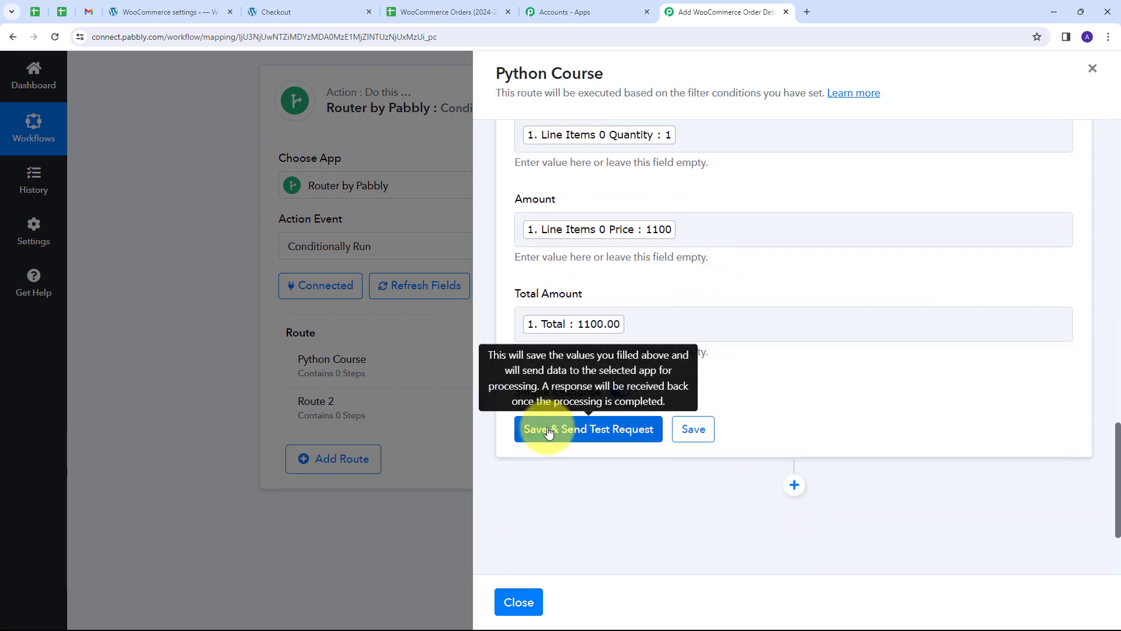
Send the test row, confirm 9 cells updated in 'Python Course'!A2:I2, then switch to WooCommerce Orders (2024-25).
click(586, 431)
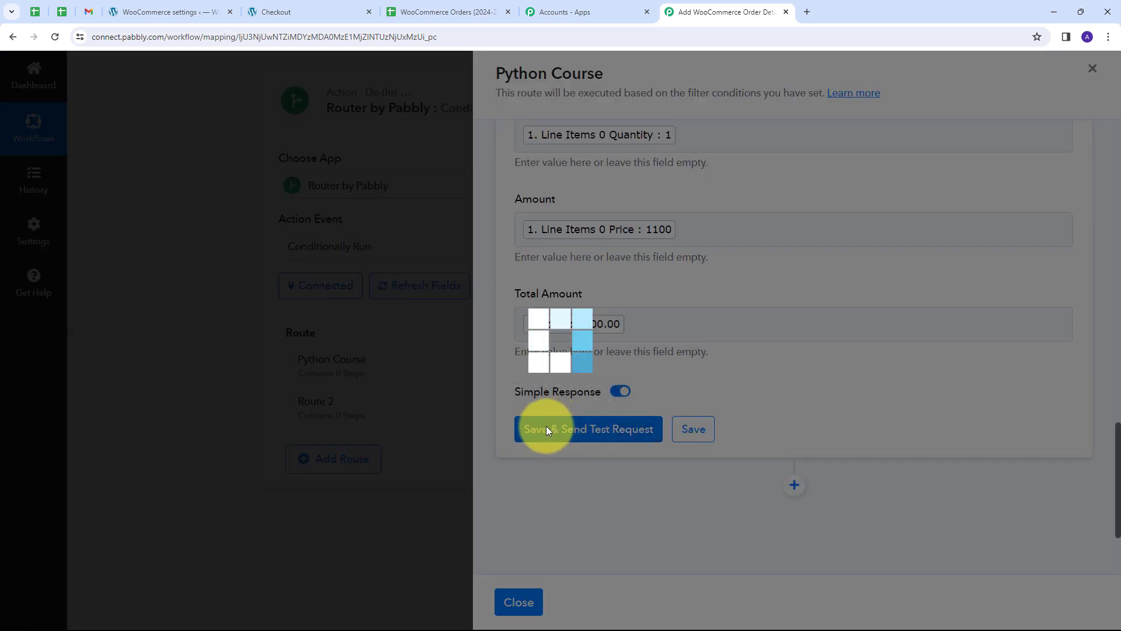
scroll(971, 378, down, 5)
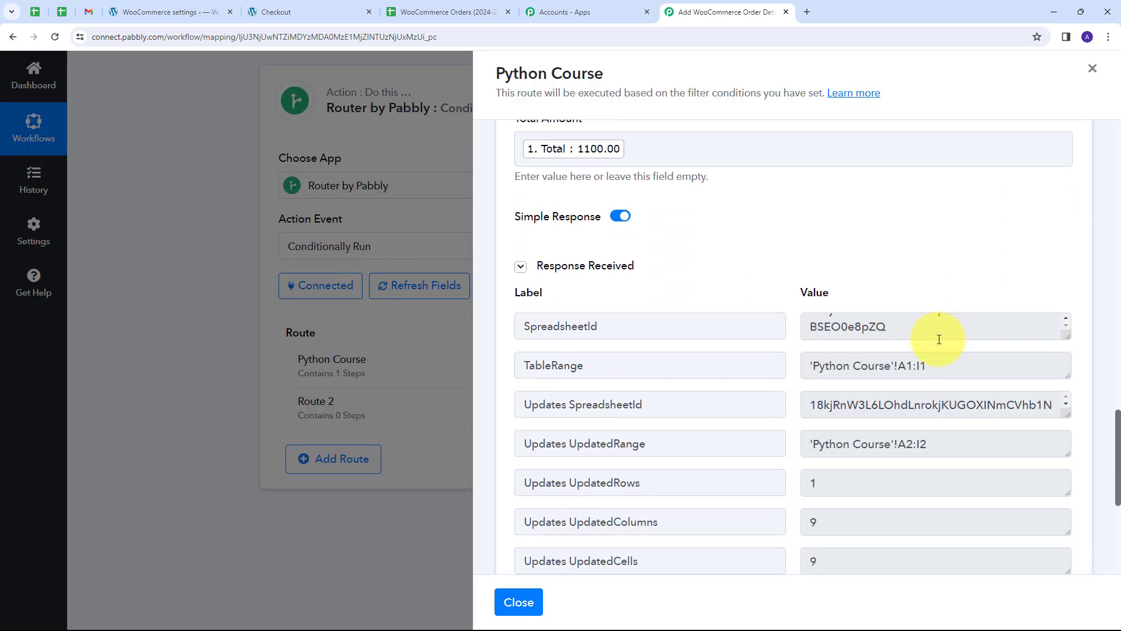
scroll(899, 426, down, 1)
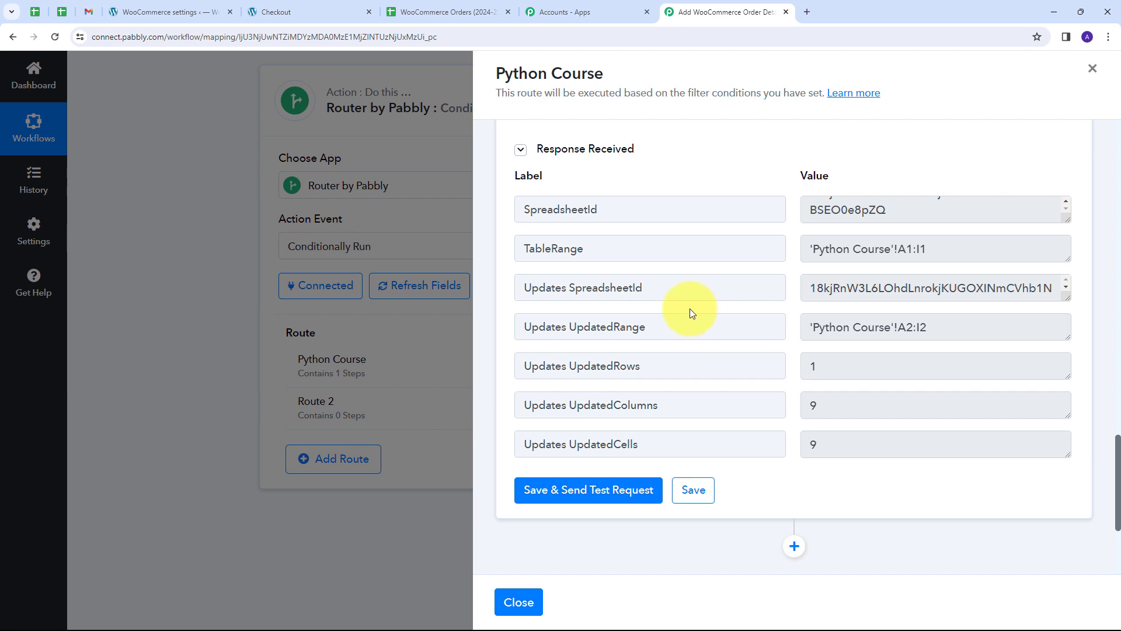
click(446, 11)
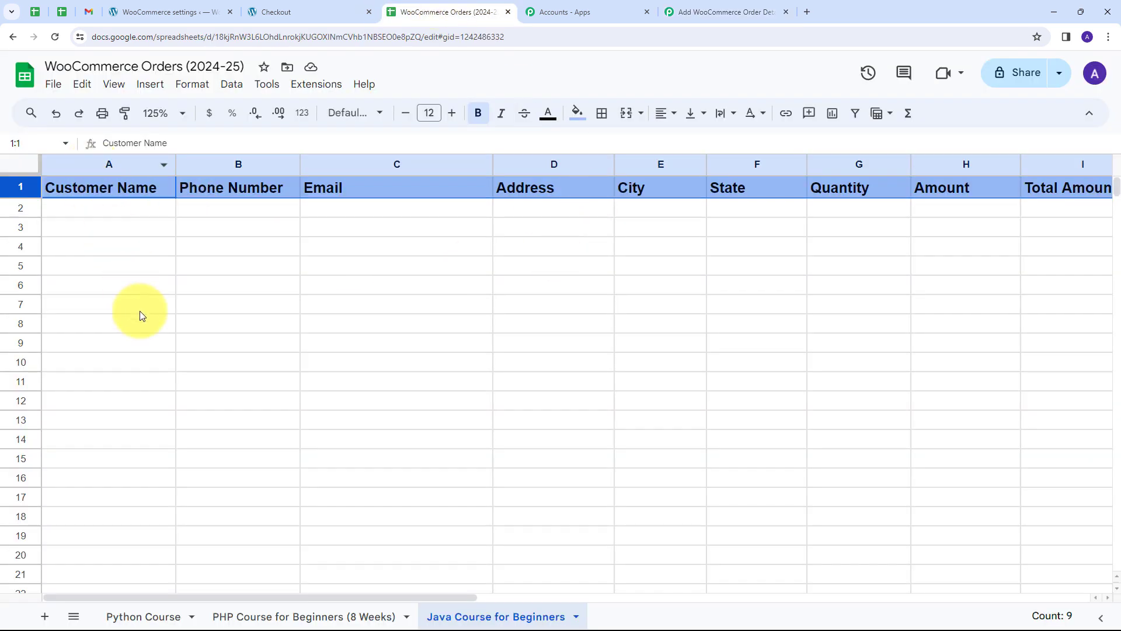
Check the Python Course row 2 values: customer name, phone, email, address, Bhopal, MP, quantity 1, amount 1100.
click(144, 616)
click(84, 246)
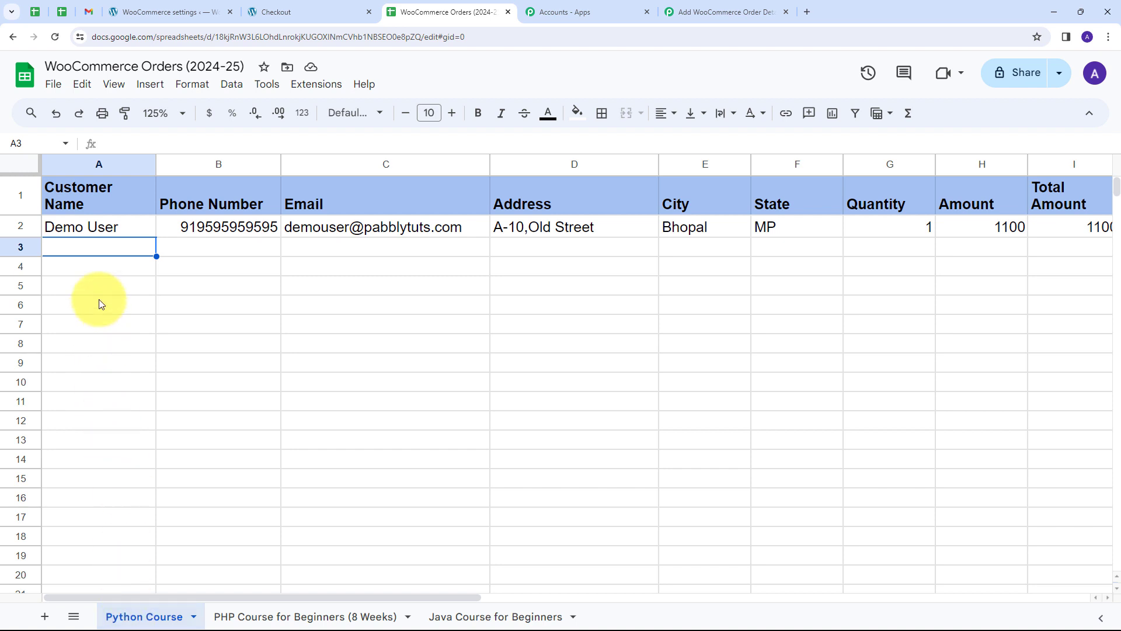
click(90, 231)
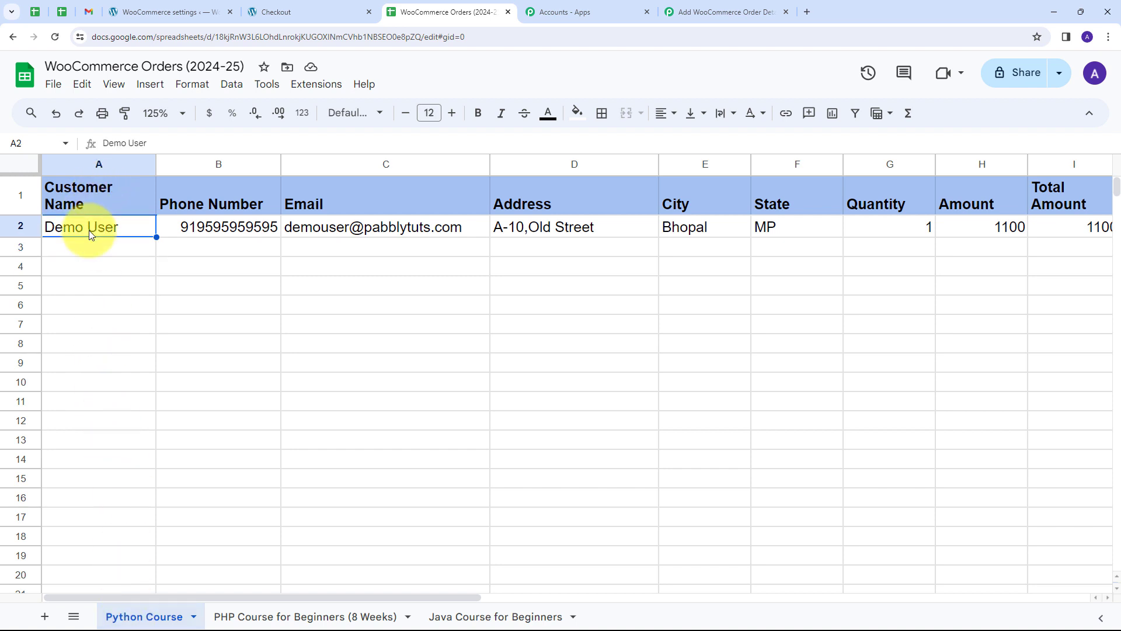
click(190, 231)
click(296, 233)
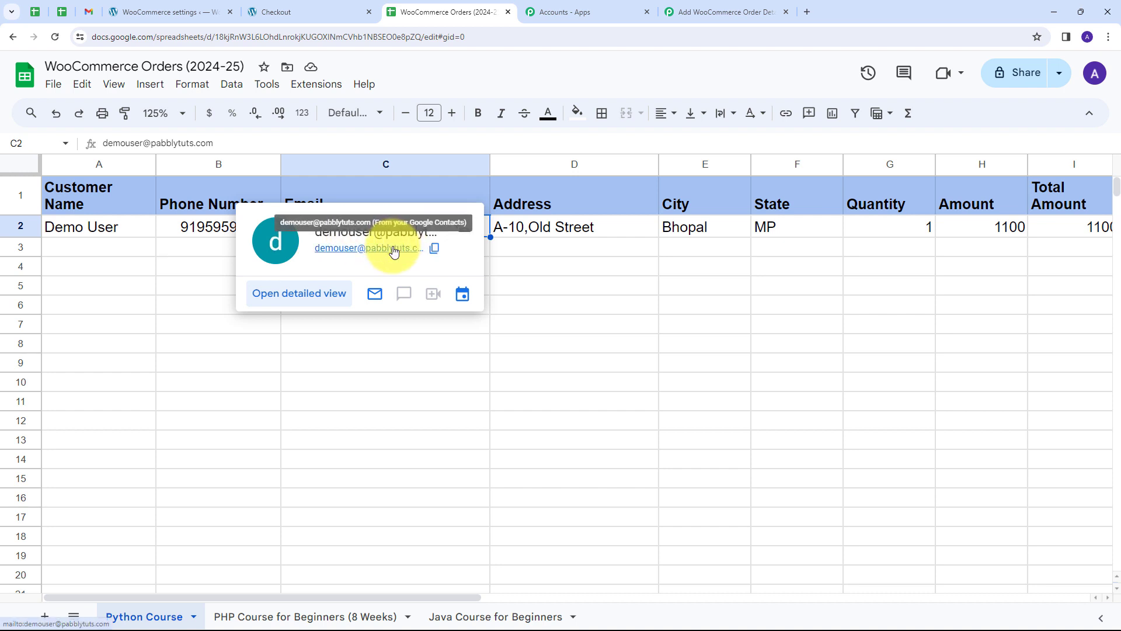
click(541, 229)
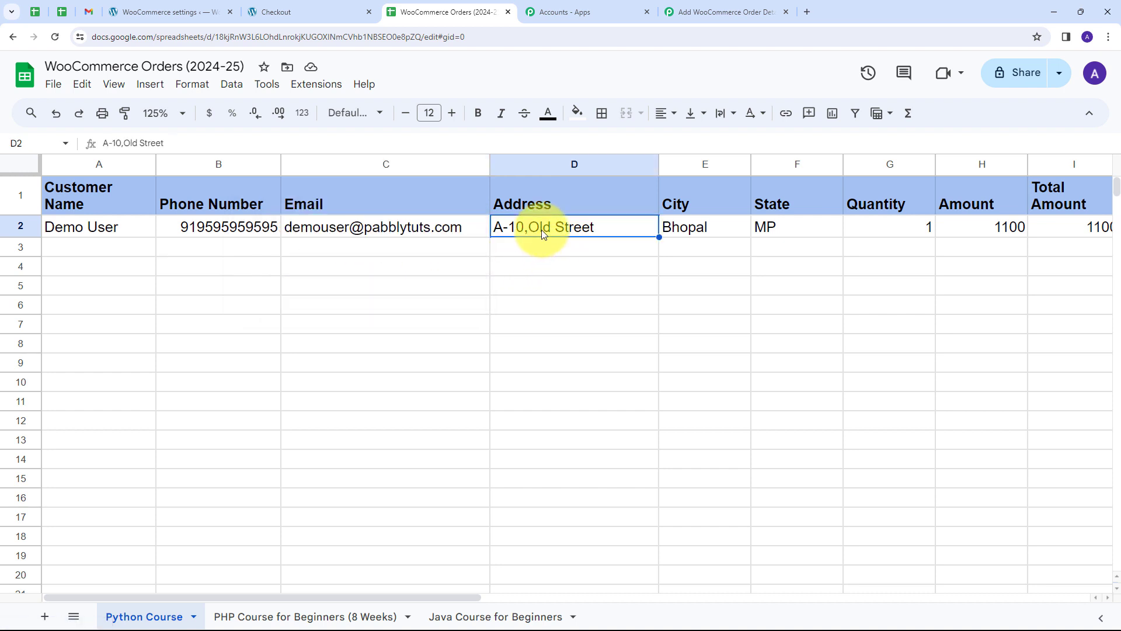
click(678, 228)
click(768, 228)
click(873, 227)
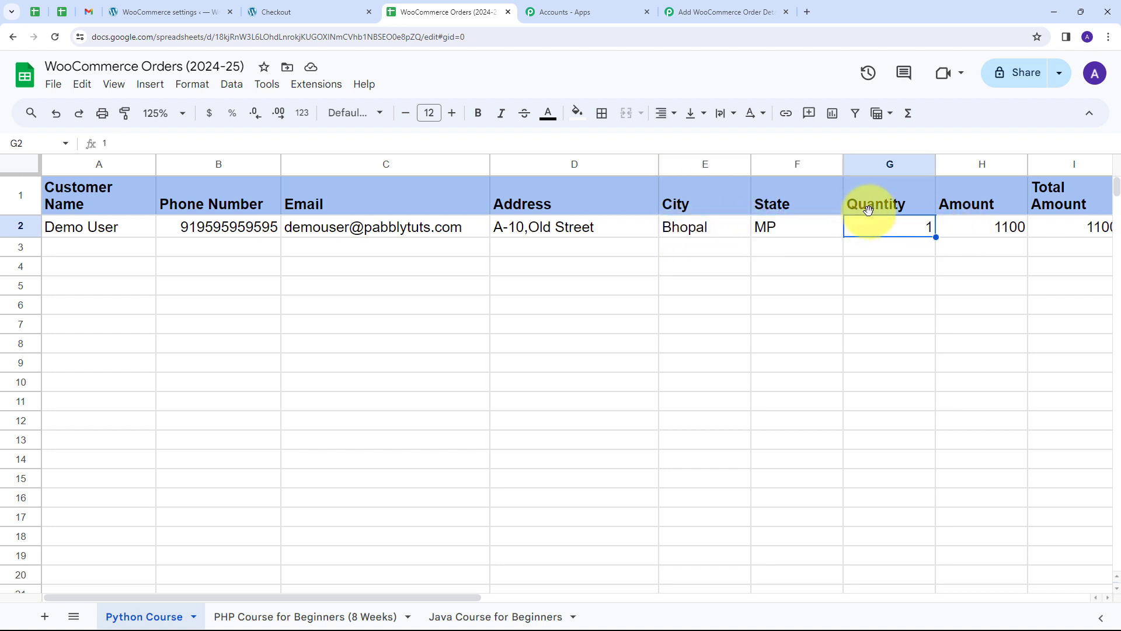
click(991, 227)
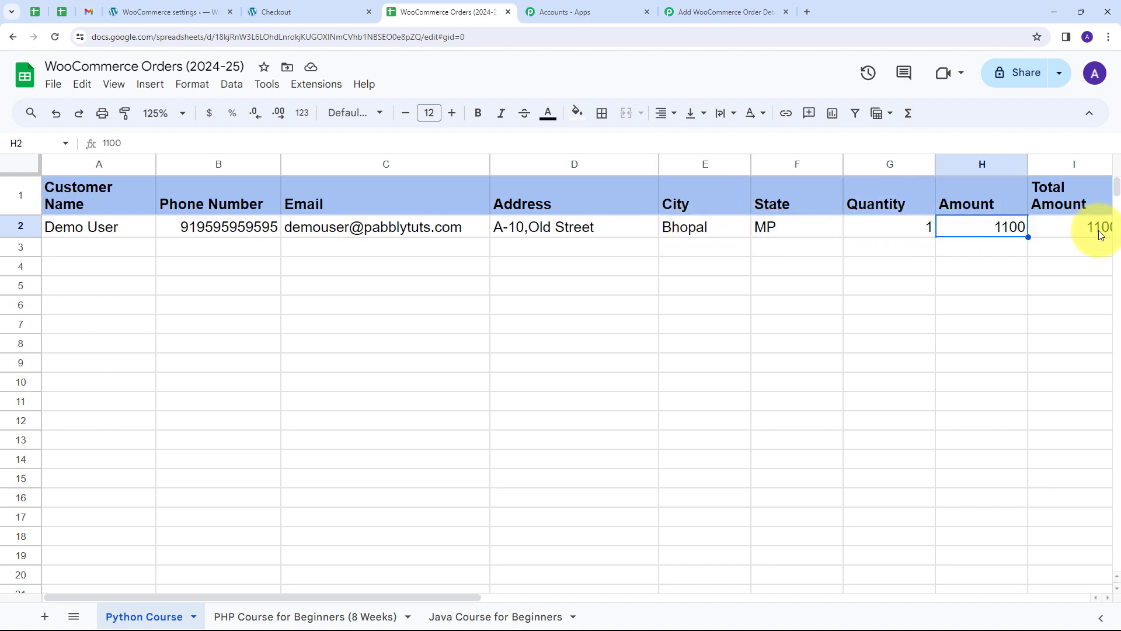
Shift the sheet tab bar, then return to the Pabbly workflow.
click(1108, 598)
click(1108, 598)
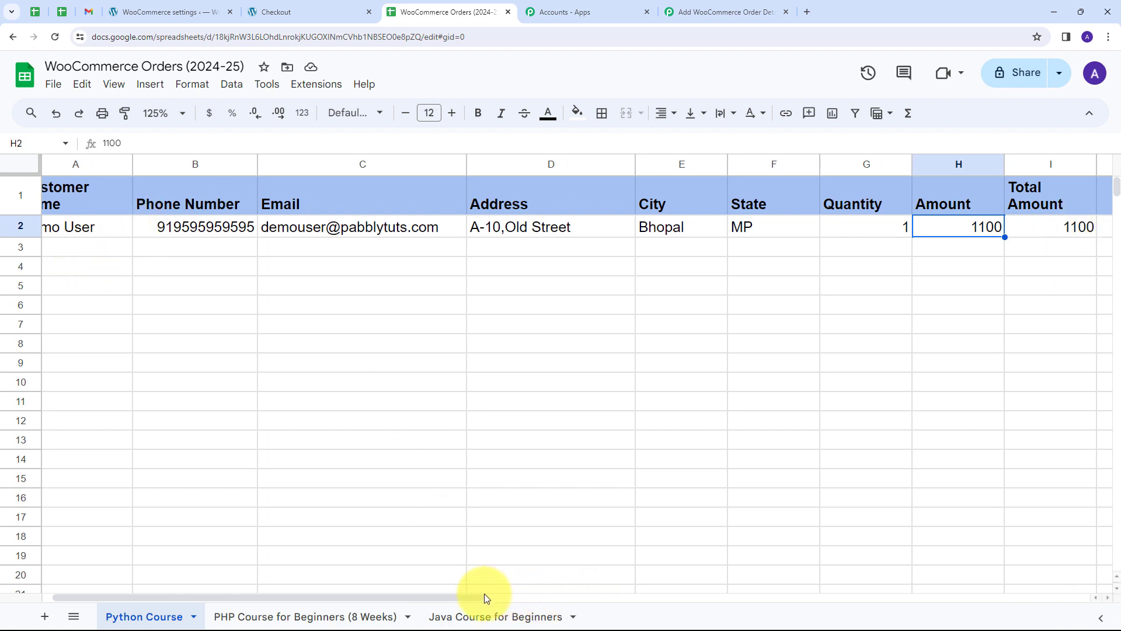
drag(485, 595, 410, 592)
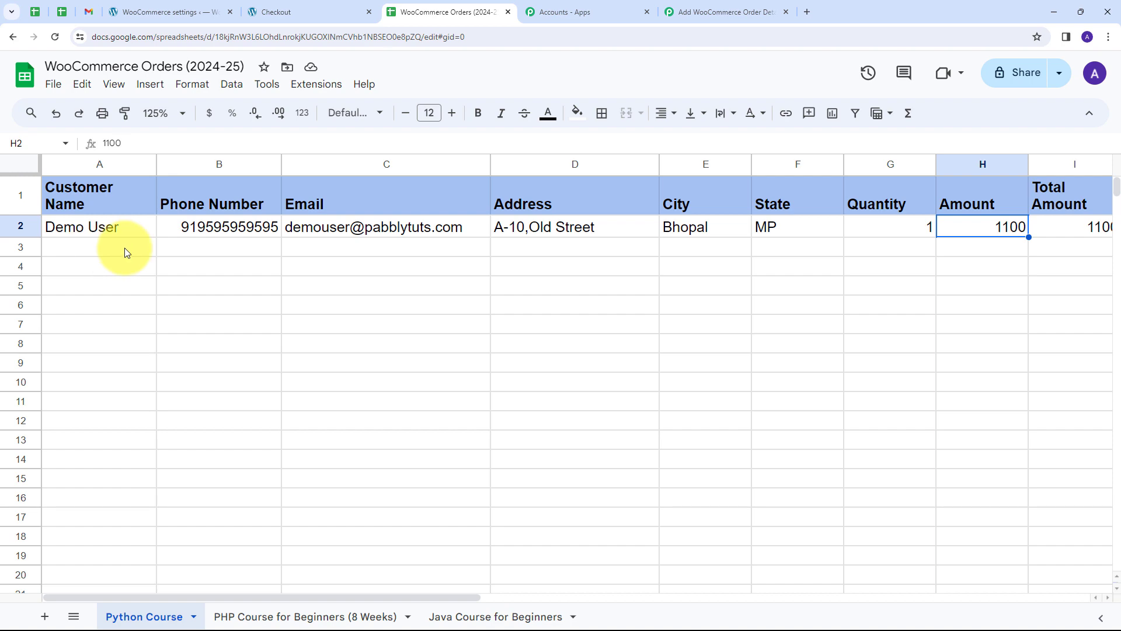
click(725, 12)
scroll(690, 289, up, 10)
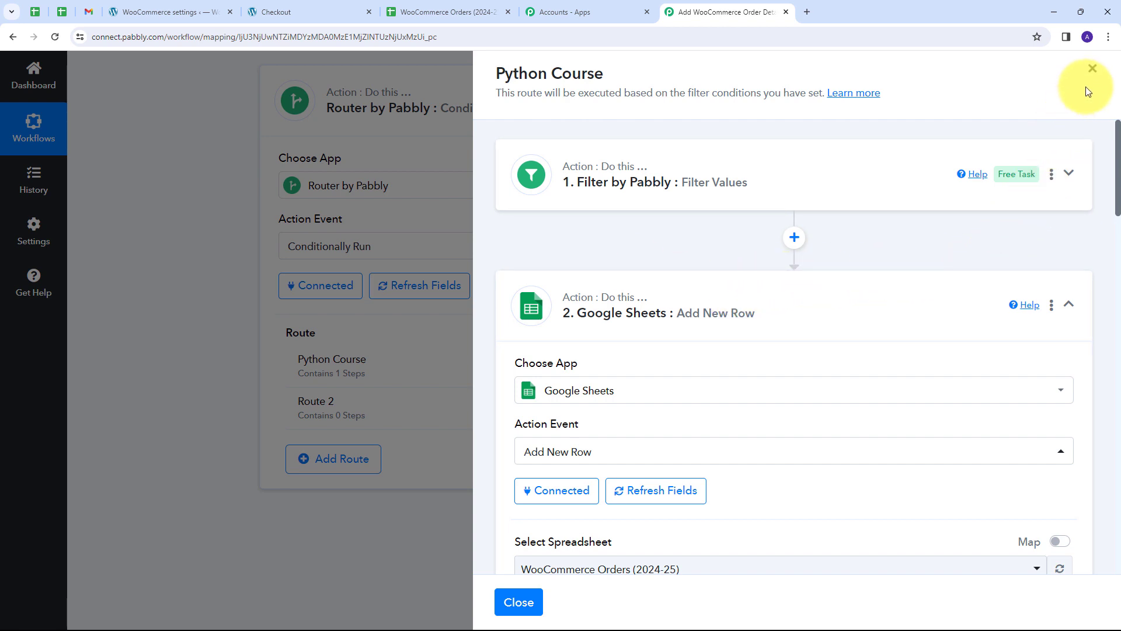
Clone the Python Course route twice, confirming each copy.
click(1090, 69)
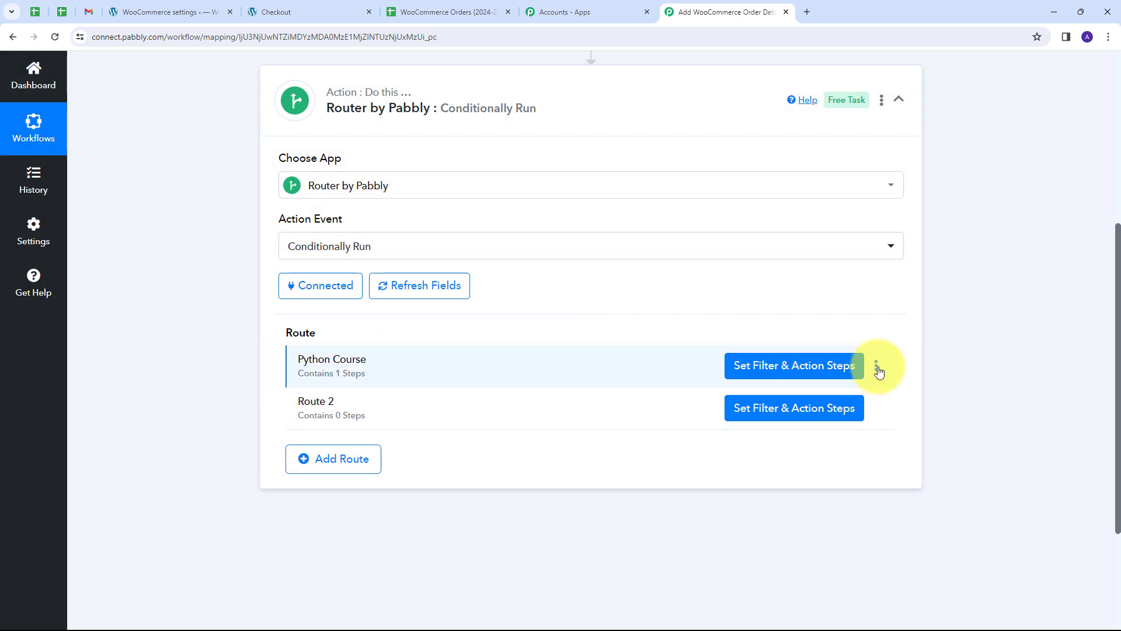
click(876, 366)
click(793, 408)
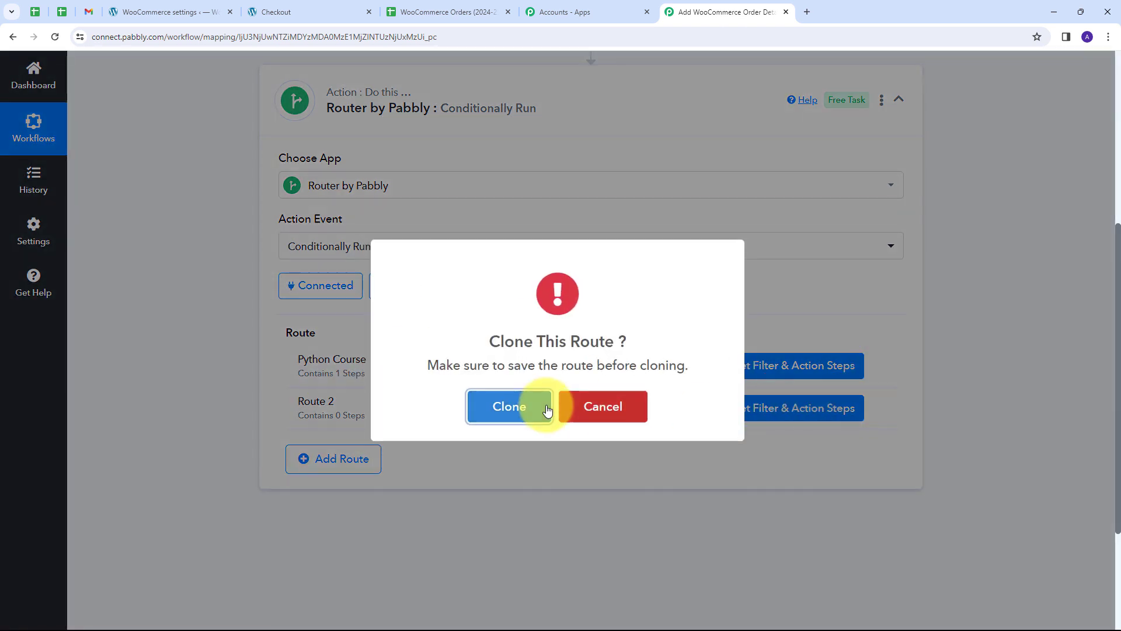
click(541, 408)
click(538, 408)
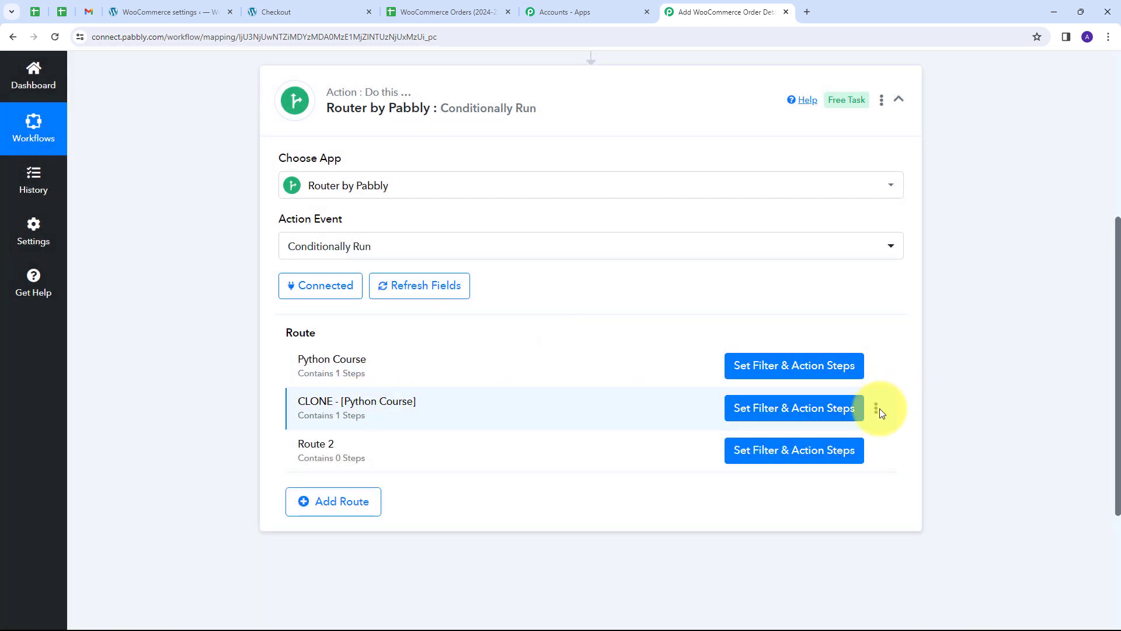
click(877, 407)
click(793, 448)
click(541, 408)
click(552, 407)
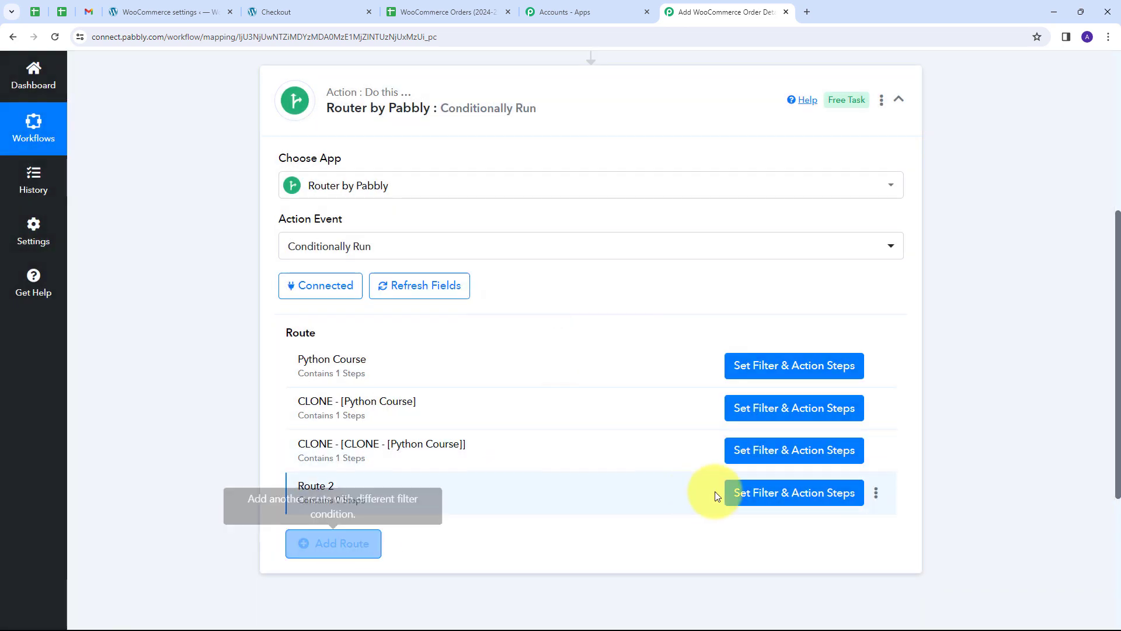
Delete the empty Route 2.
click(875, 492)
click(823, 553)
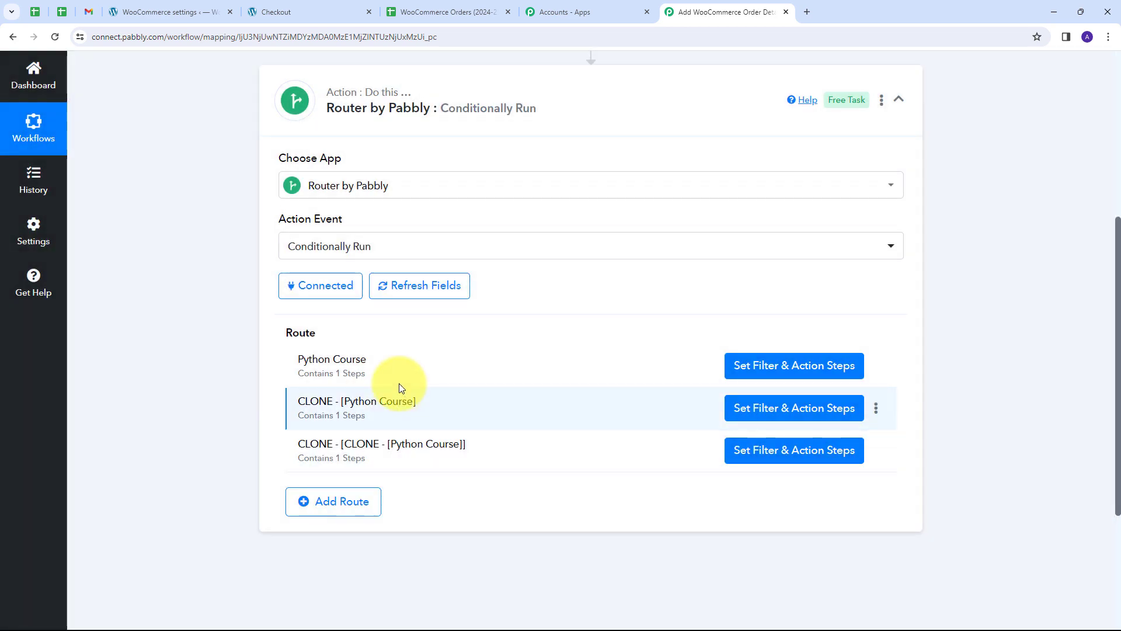
click(877, 408)
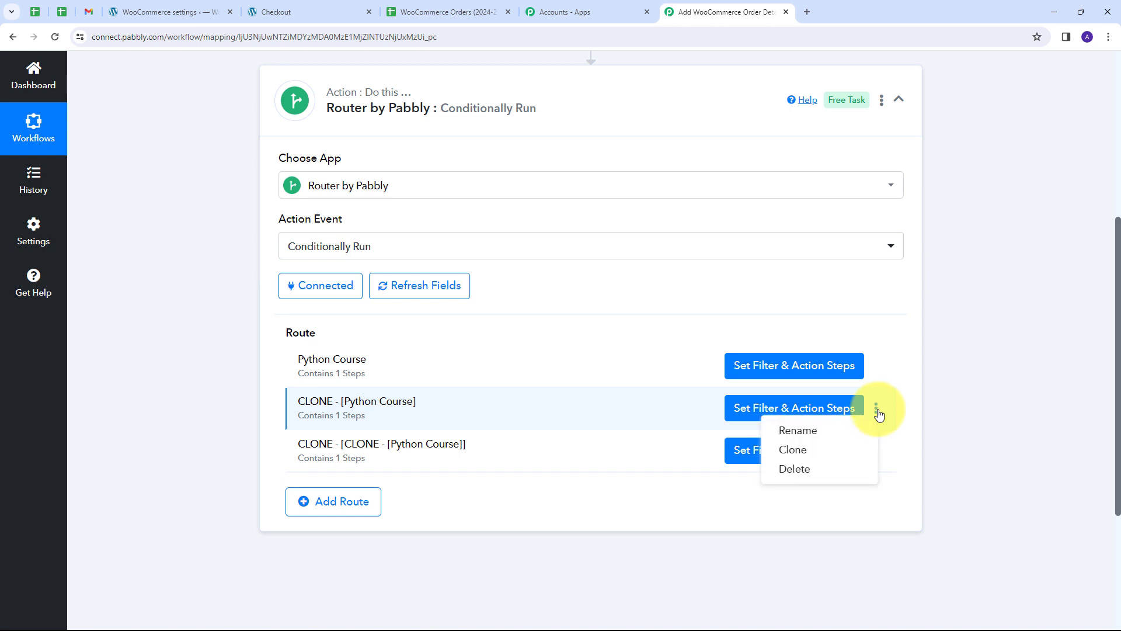
Rename the first copy to PHP Course for Beginners (8 Weeks).
click(796, 428)
drag(528, 349, 370, 350)
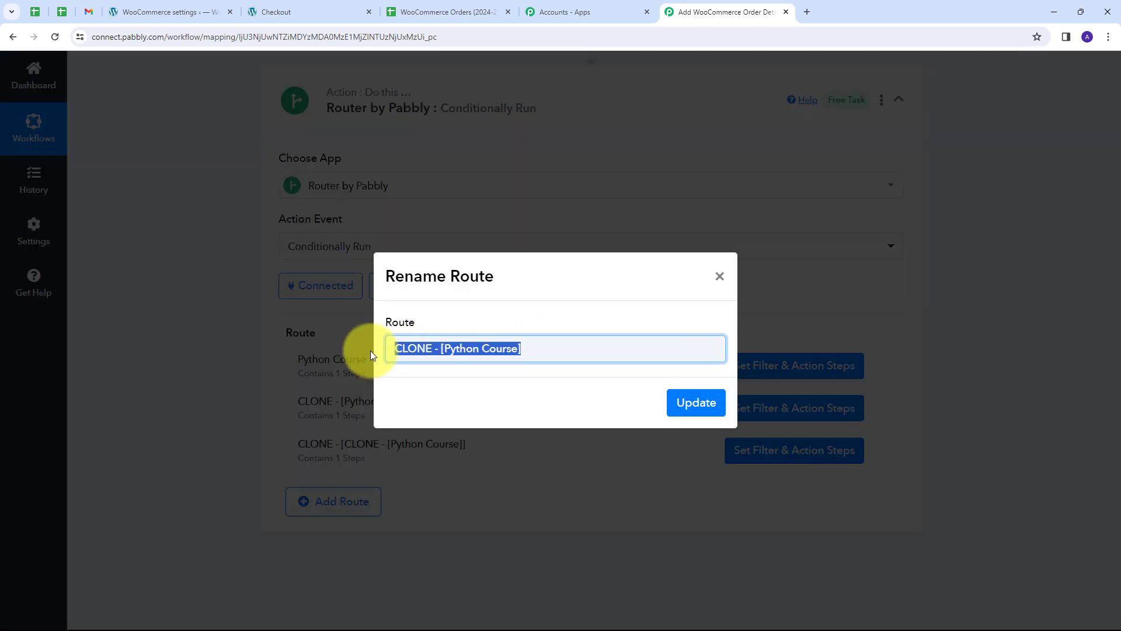
key(BackSpace)
text(PHP Course for Beginners (8 Weeks))
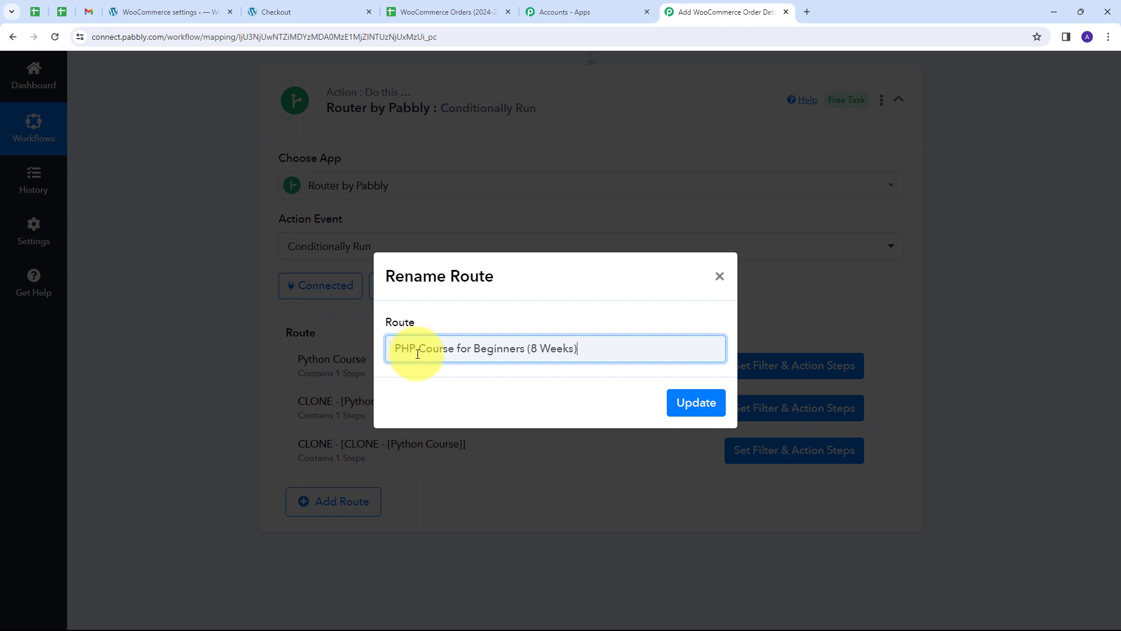
click(688, 408)
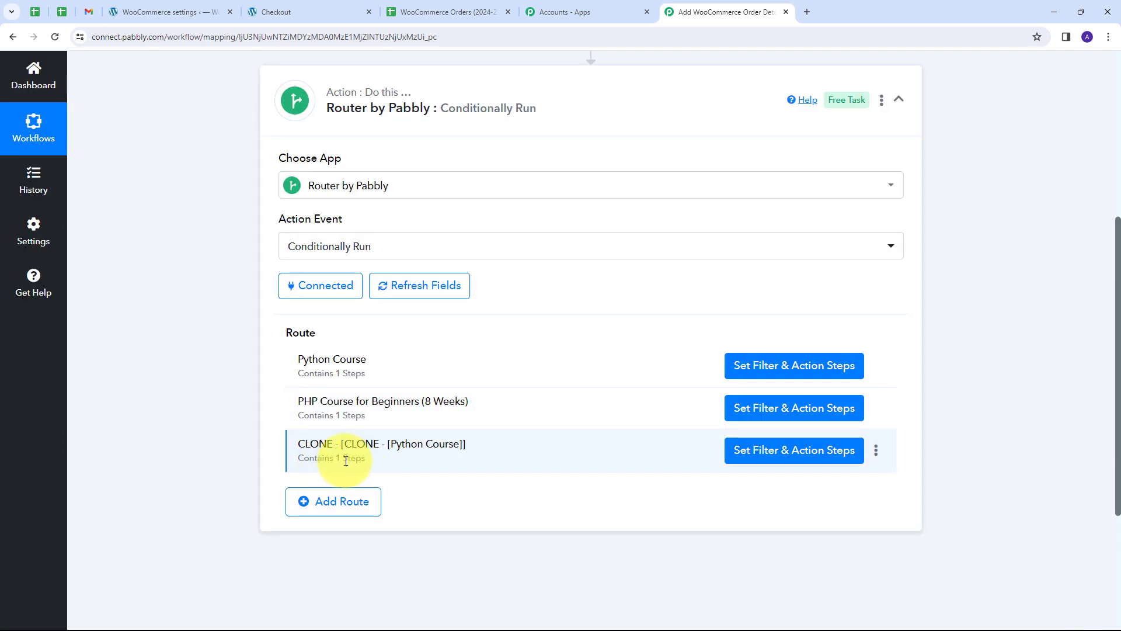
Rename the second copy to Java Course for Beginners.
click(877, 452)
click(782, 467)
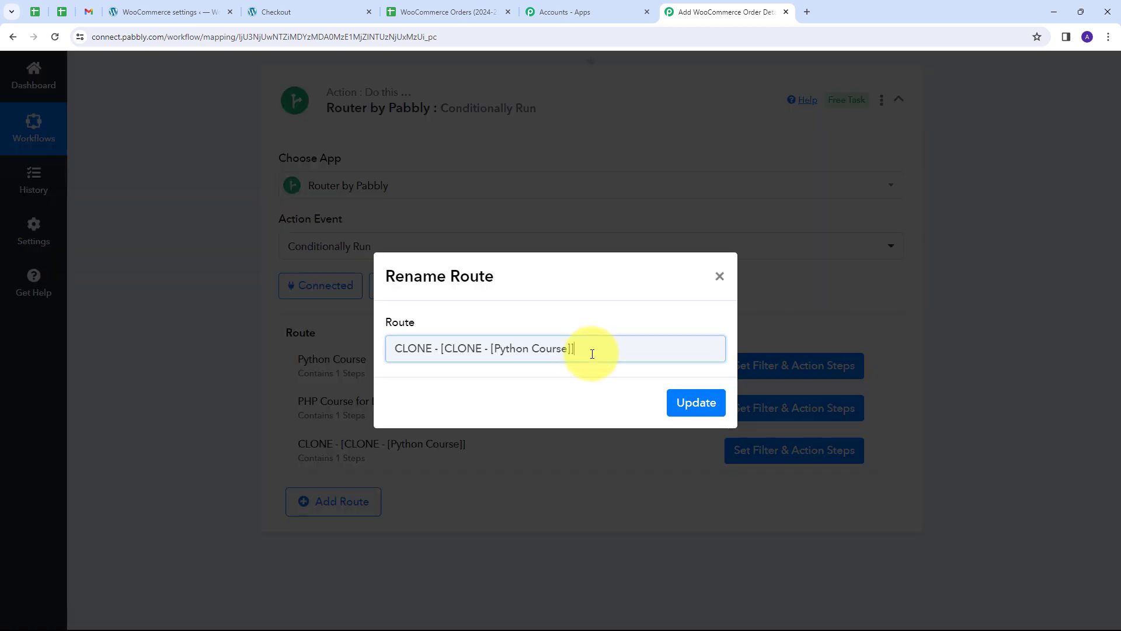
drag(593, 350, 261, 348)
key(BackSpace)
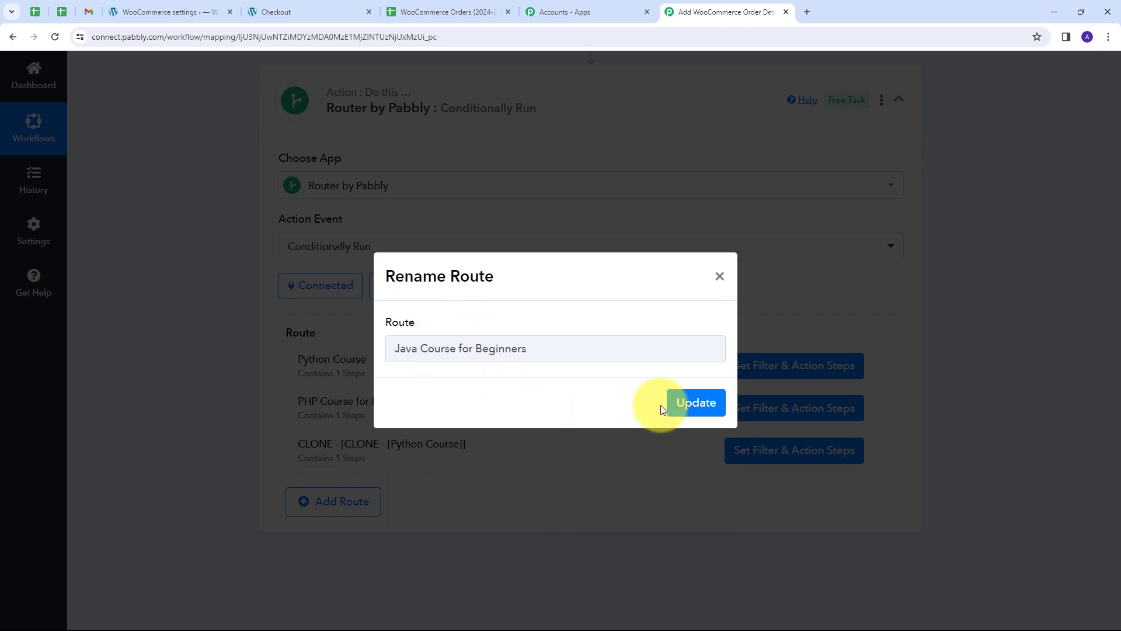
click(681, 405)
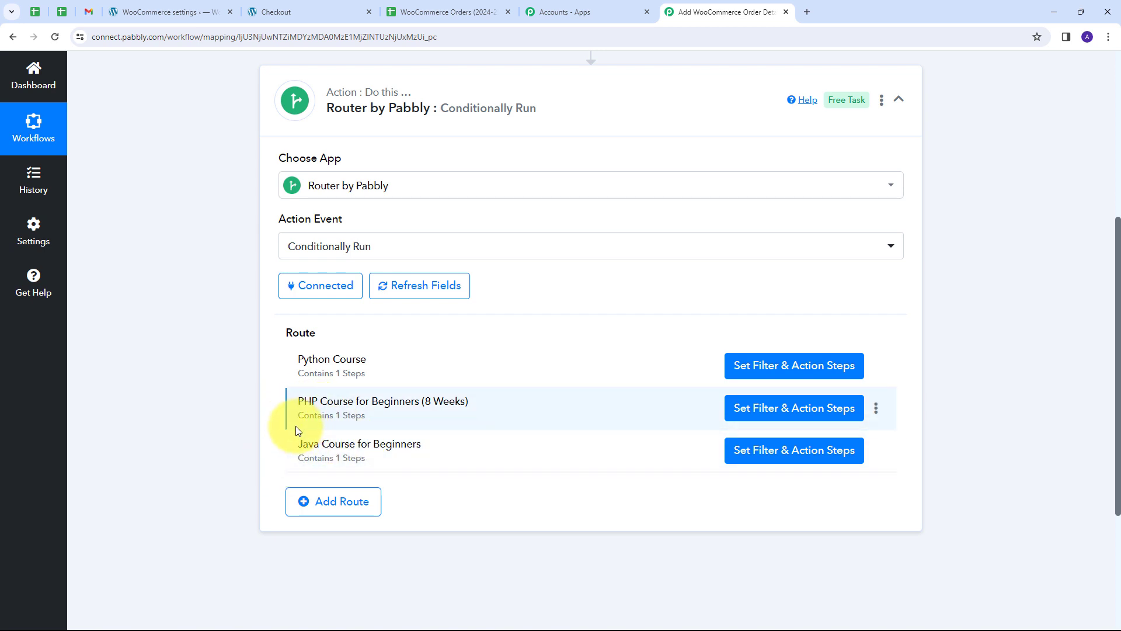
Replace the PHP route's filter value with 'PHP Course for Beginners (8 Weeks)'.
click(771, 416)
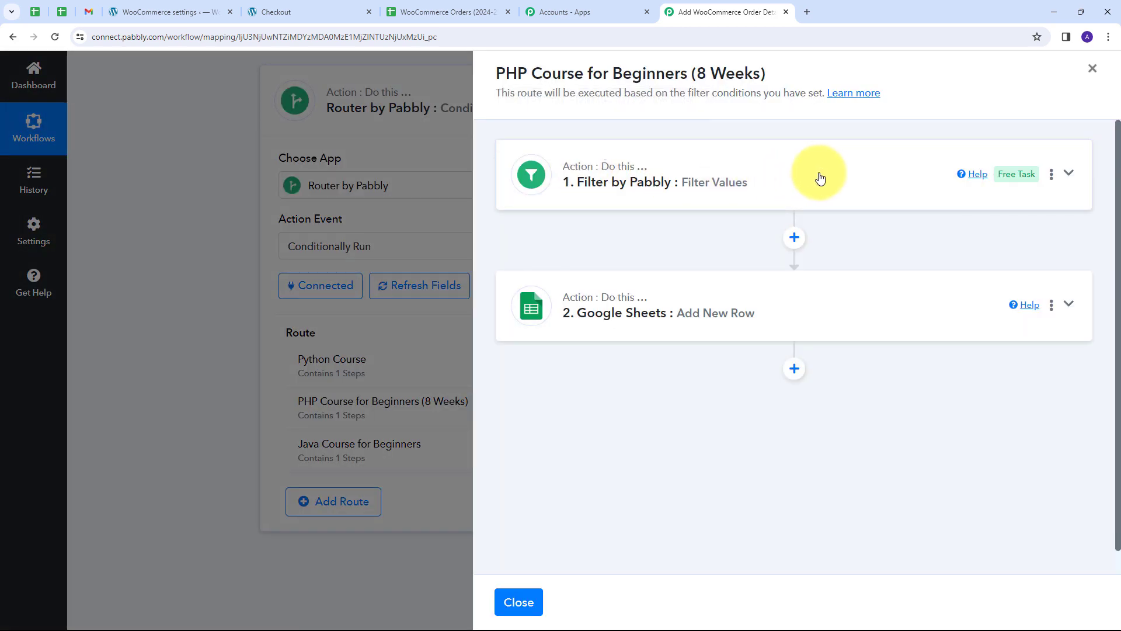
click(820, 178)
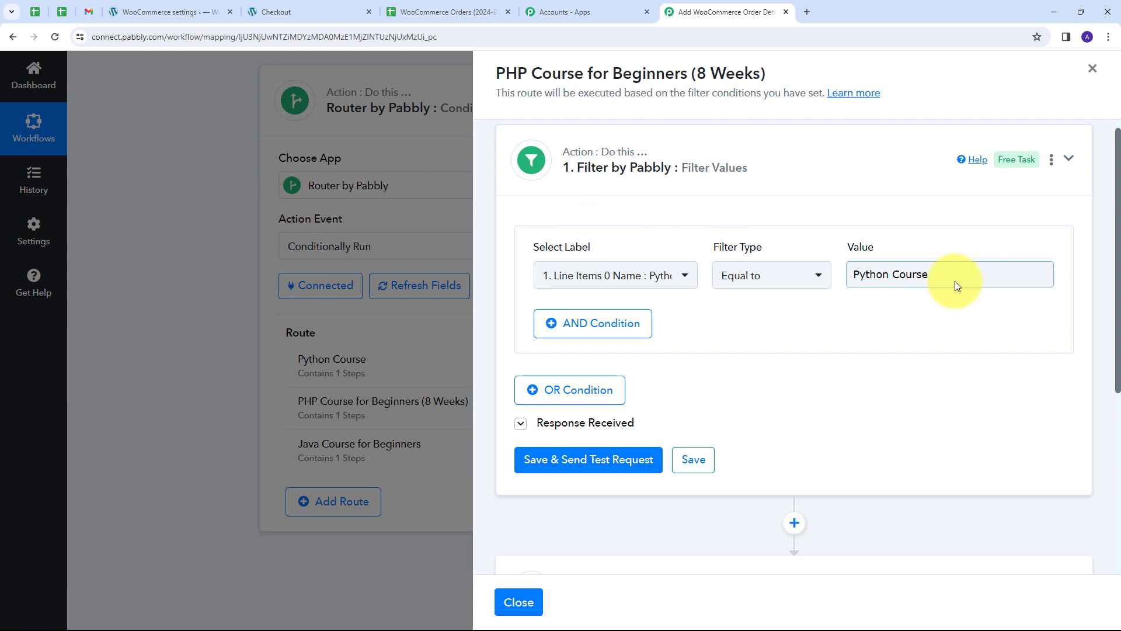
drag(958, 271, 798, 275)
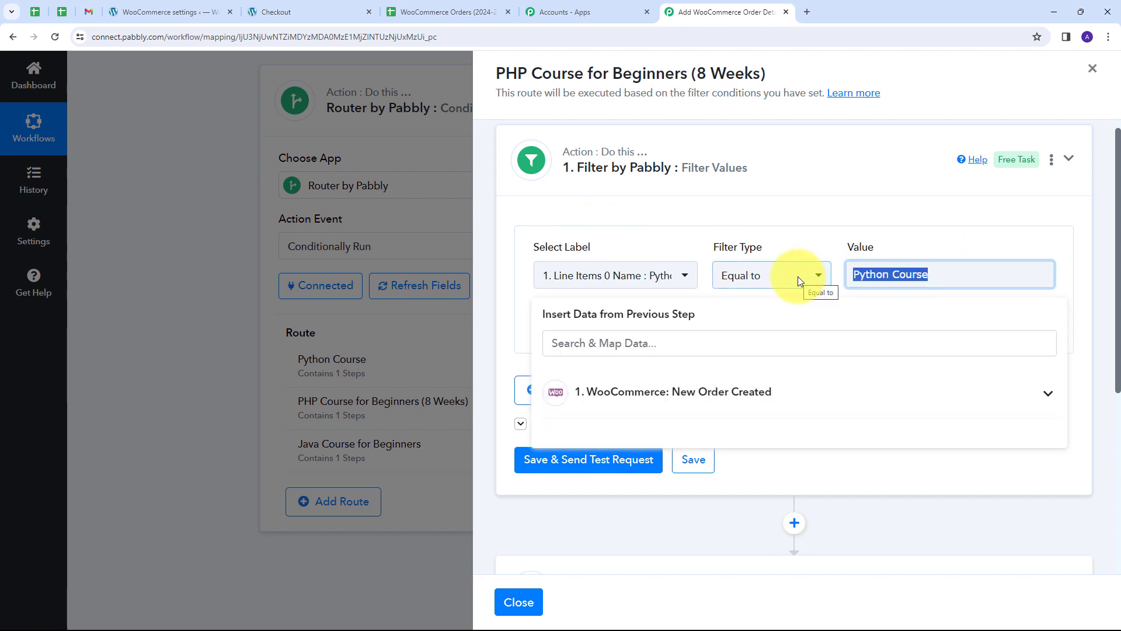
key(BackSpace)
click(798, 276)
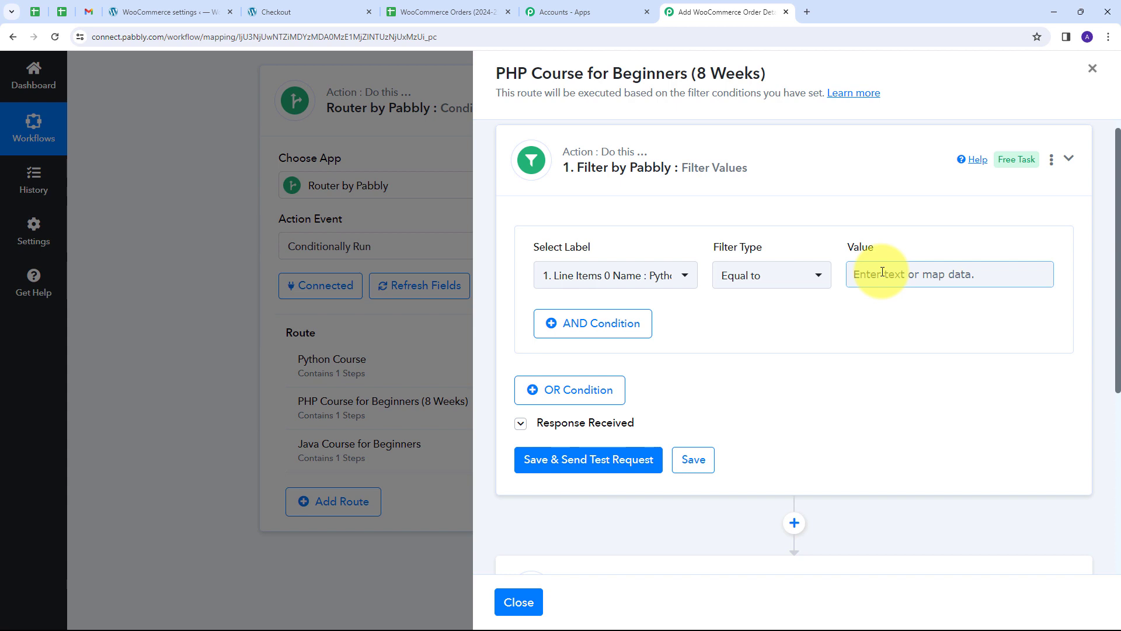
click(881, 272)
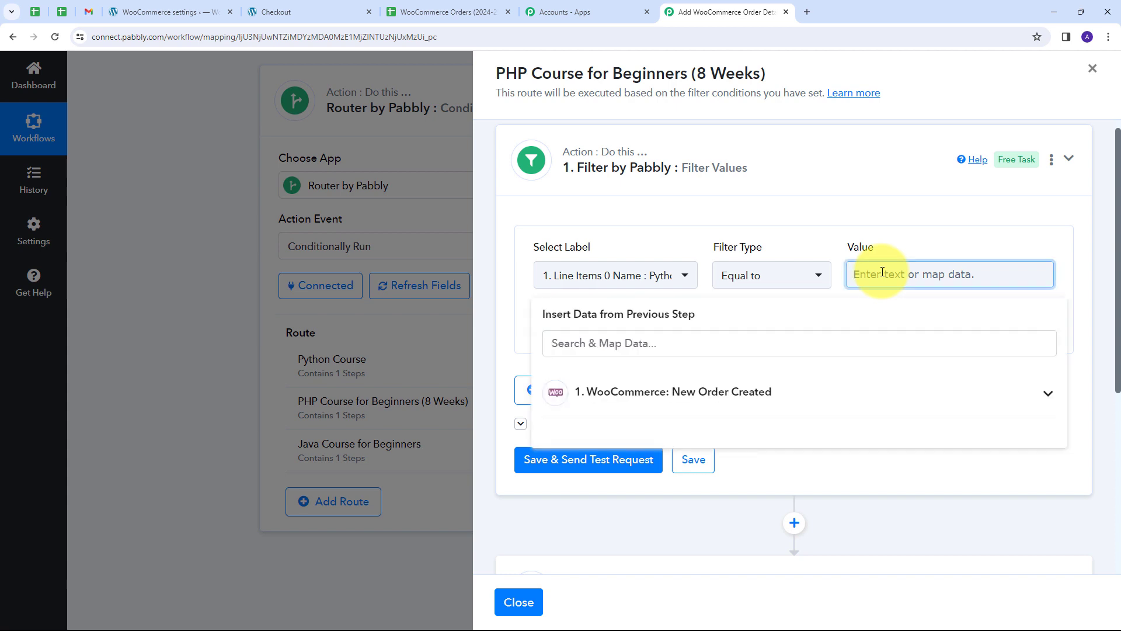
text(PHP Course for Beginners (8 Weeks))
click(856, 235)
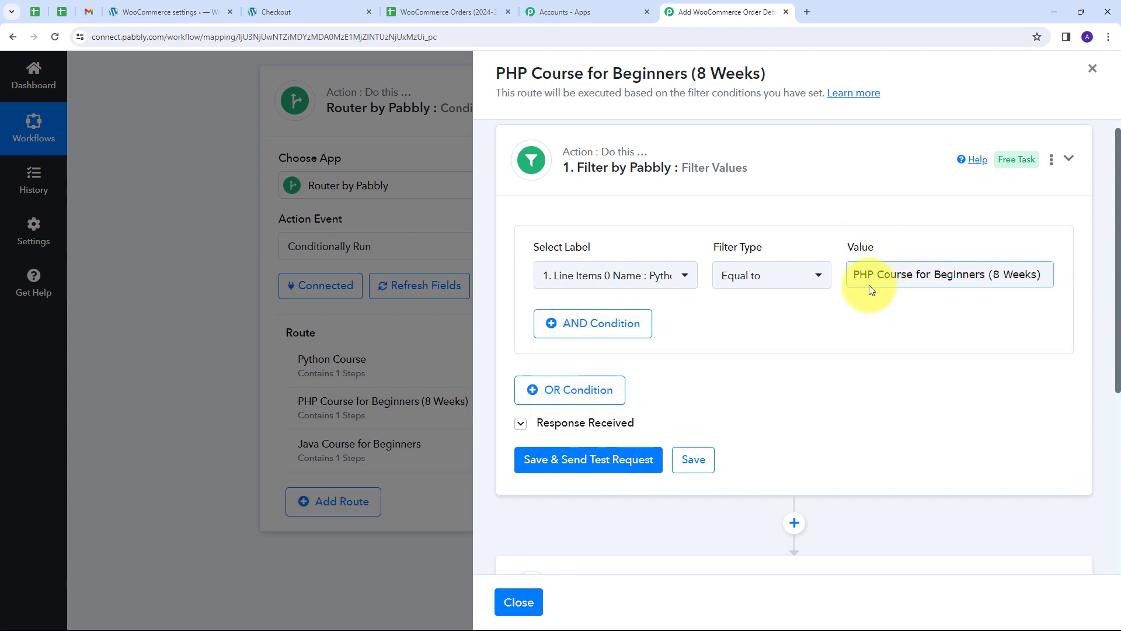
click(774, 250)
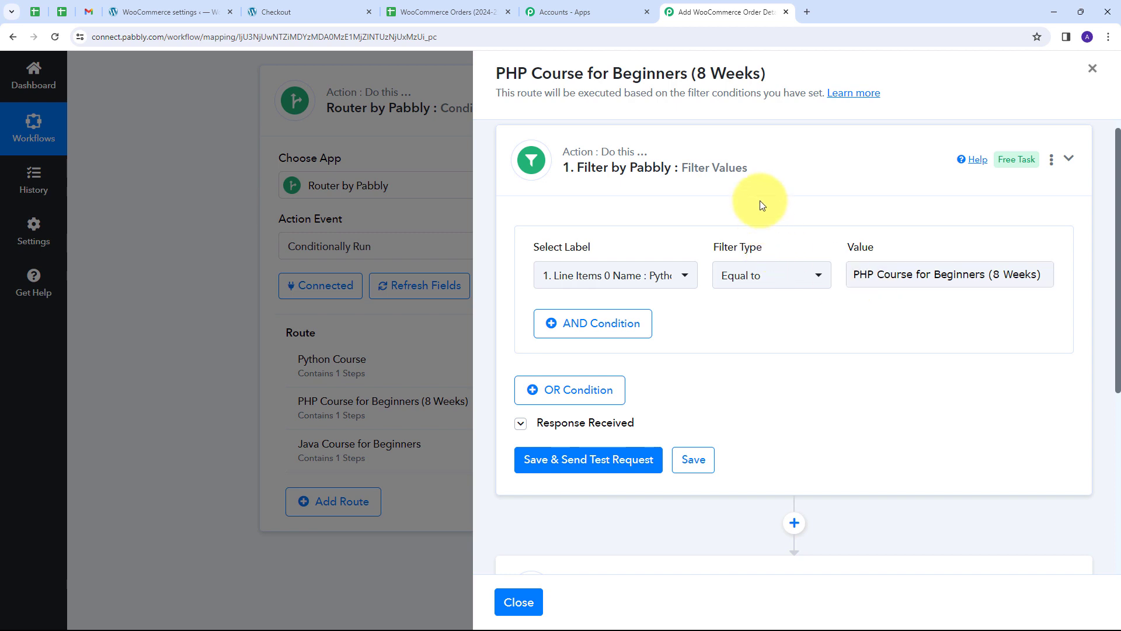
Keep the Equal to condition and save the filter.
click(881, 285)
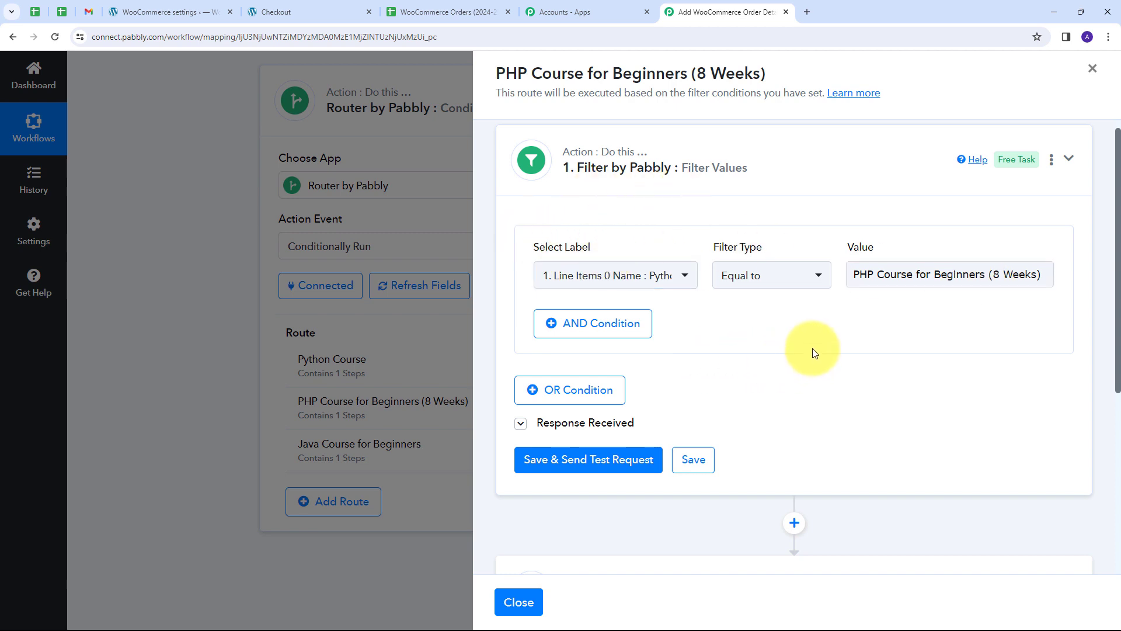
scroll(778, 326, down, 1)
scroll(779, 331, down, 2)
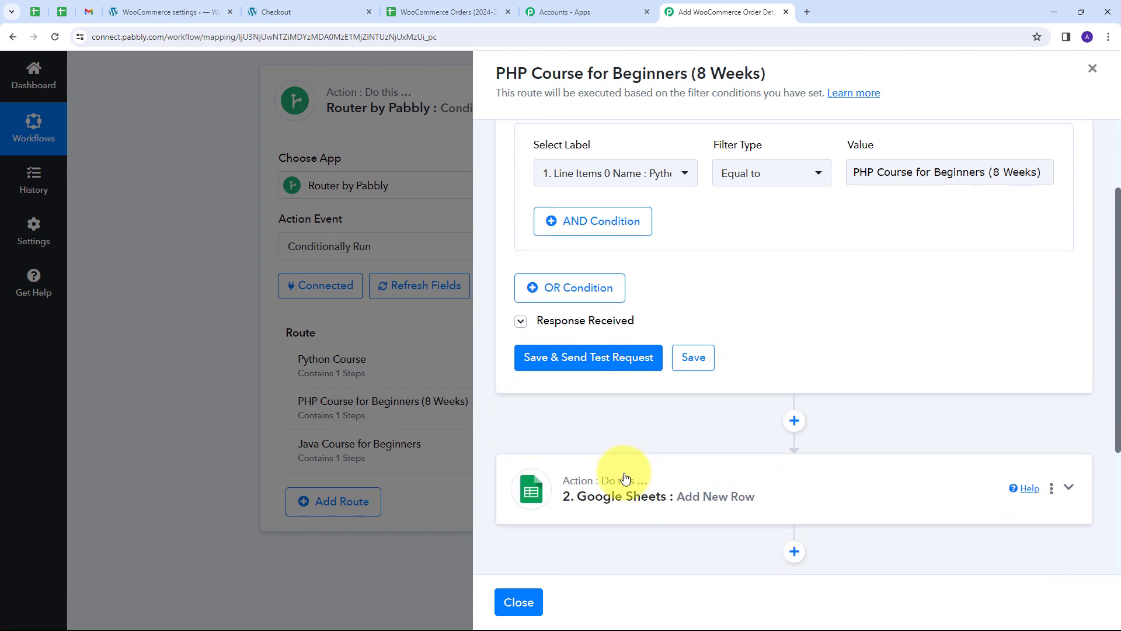
scroll(934, 467, up, 2)
click(695, 459)
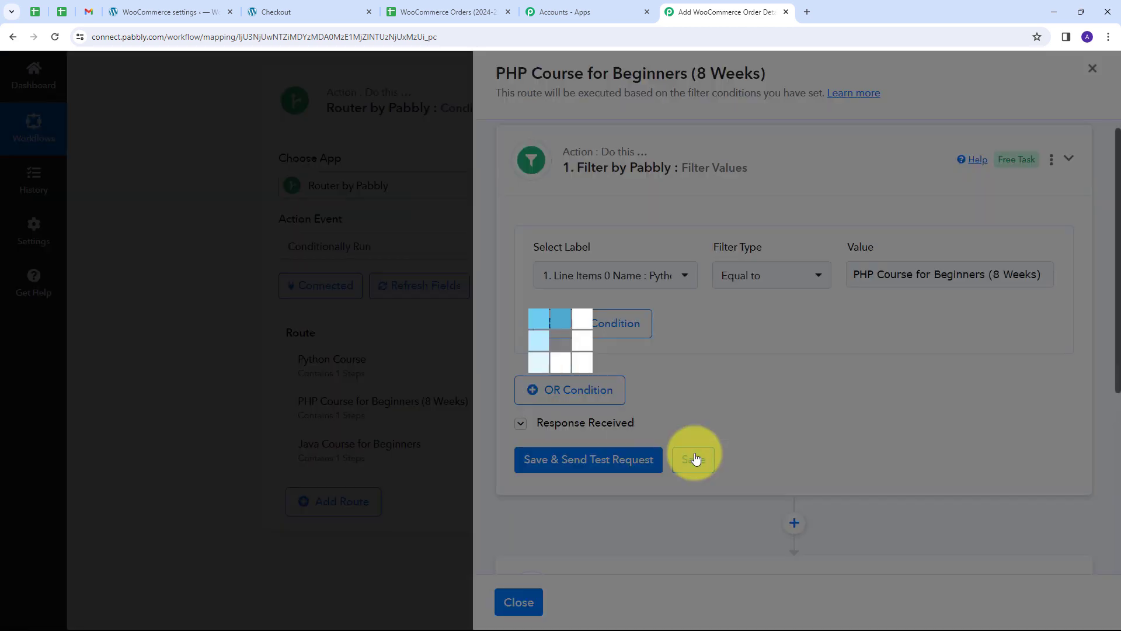
scroll(811, 301, down, 4)
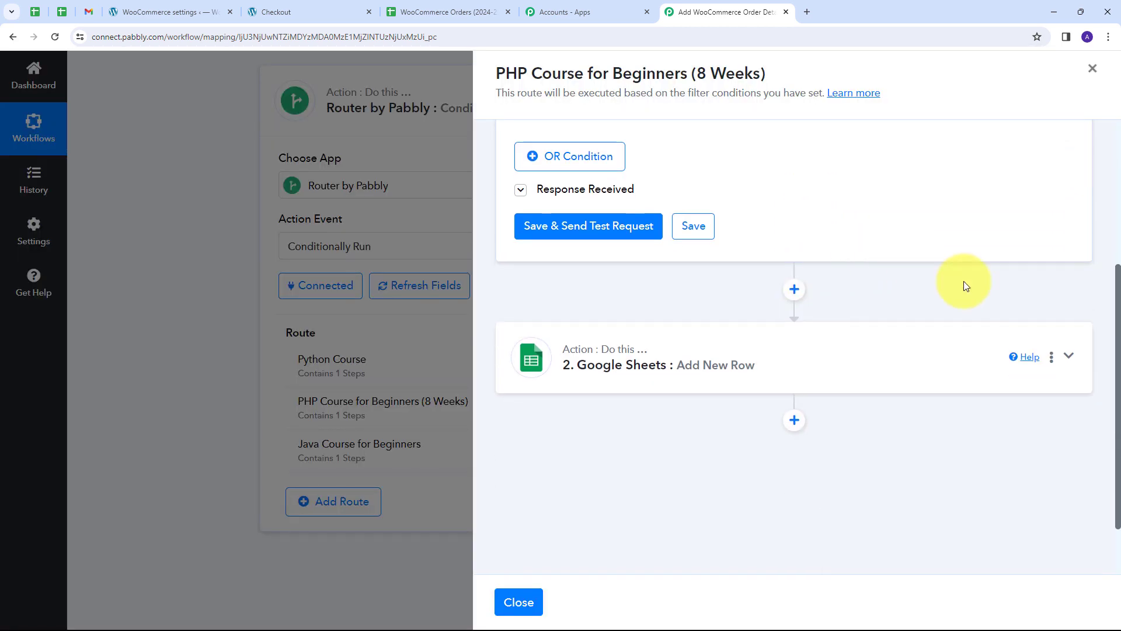
Choose the 'PHP Course for Beginners (8 Weeks)' sheet in Add New Row, then close the route panel.
click(916, 361)
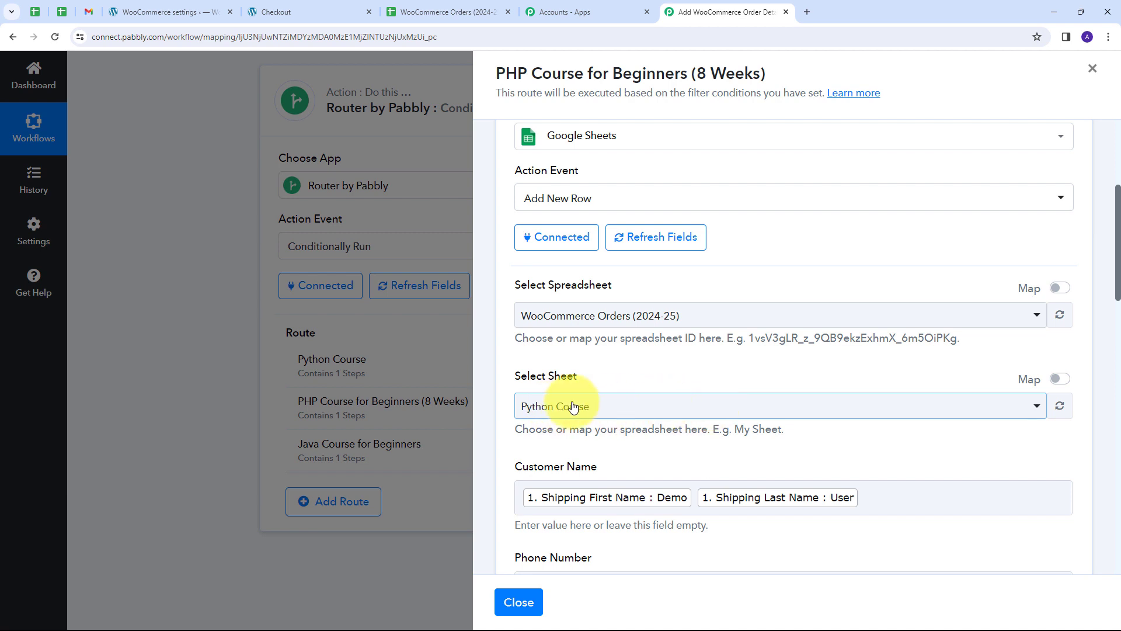
click(733, 412)
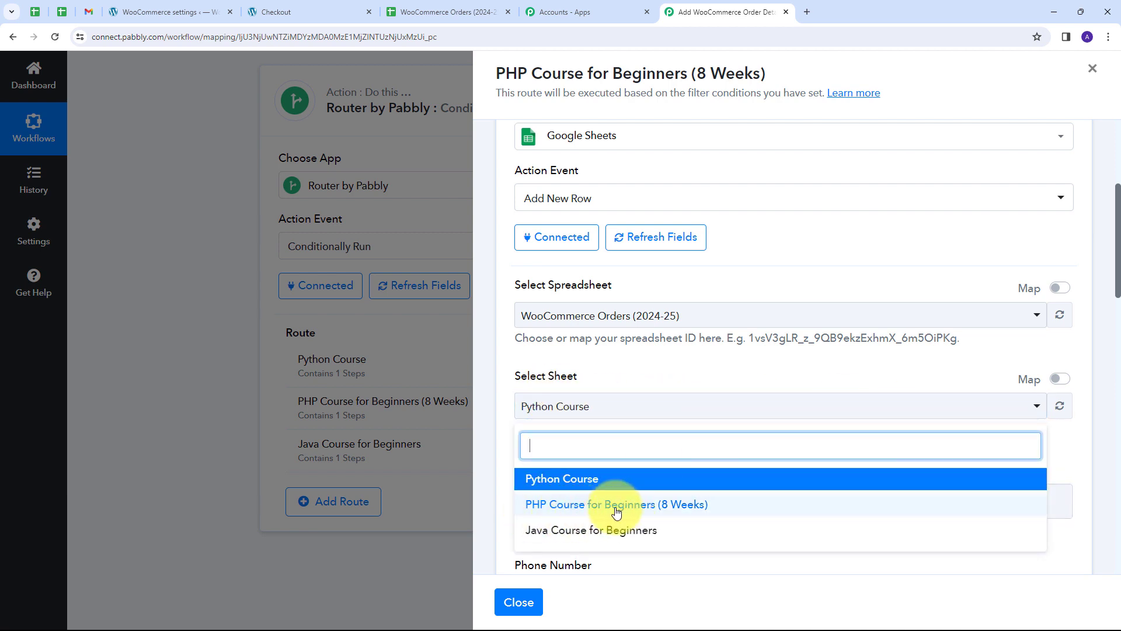
click(587, 517)
scroll(715, 330, down, 15)
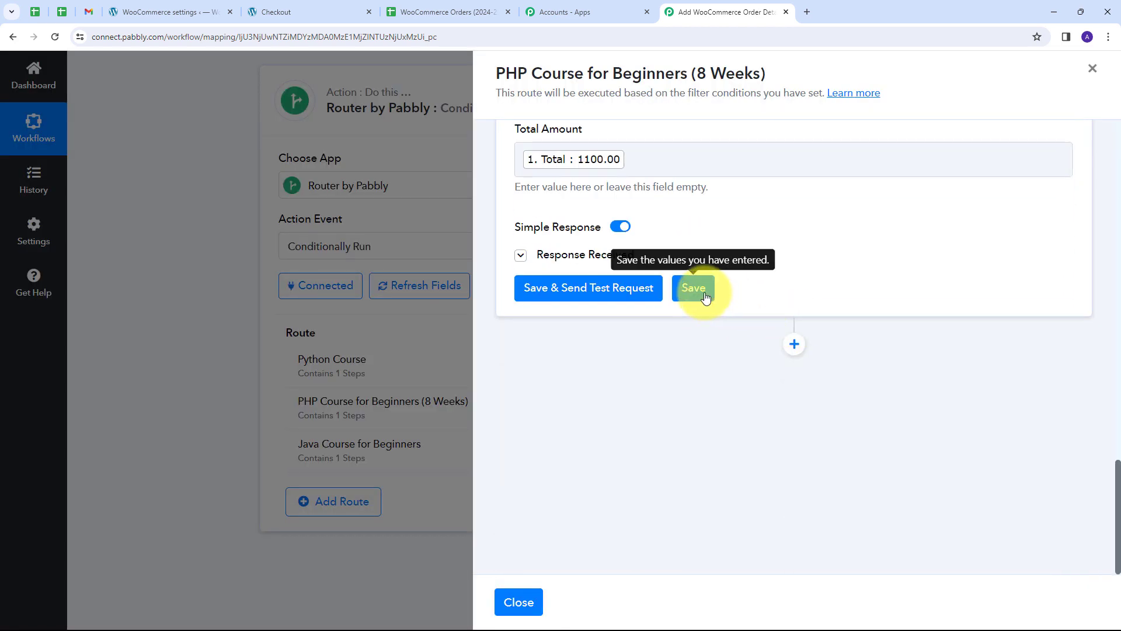
scroll(714, 418, up, 12)
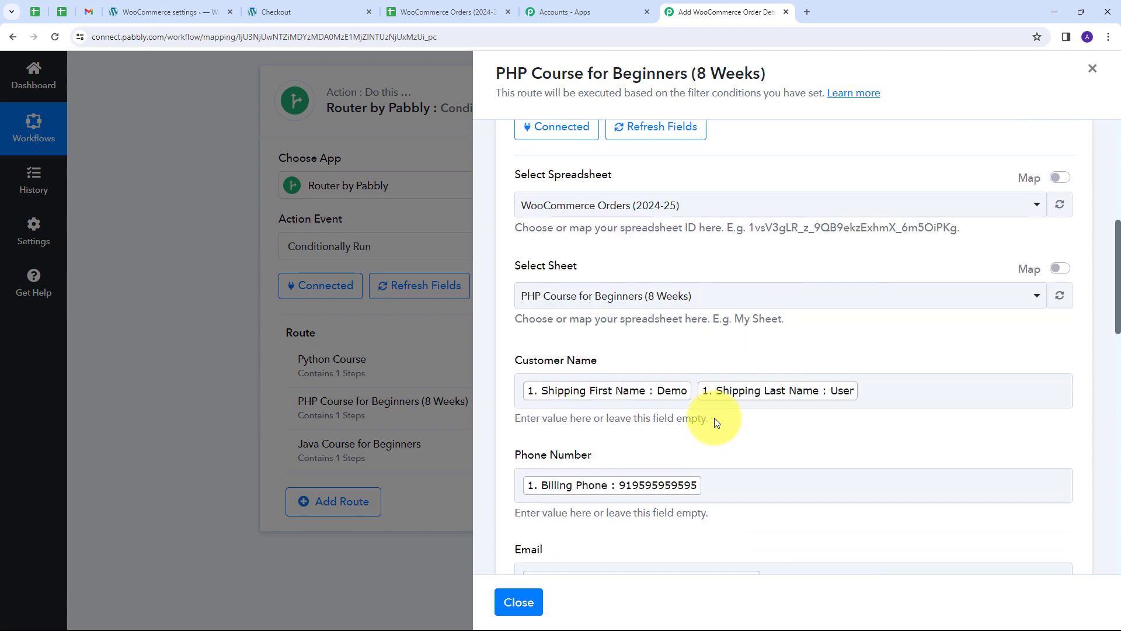
scroll(721, 421, down, 1)
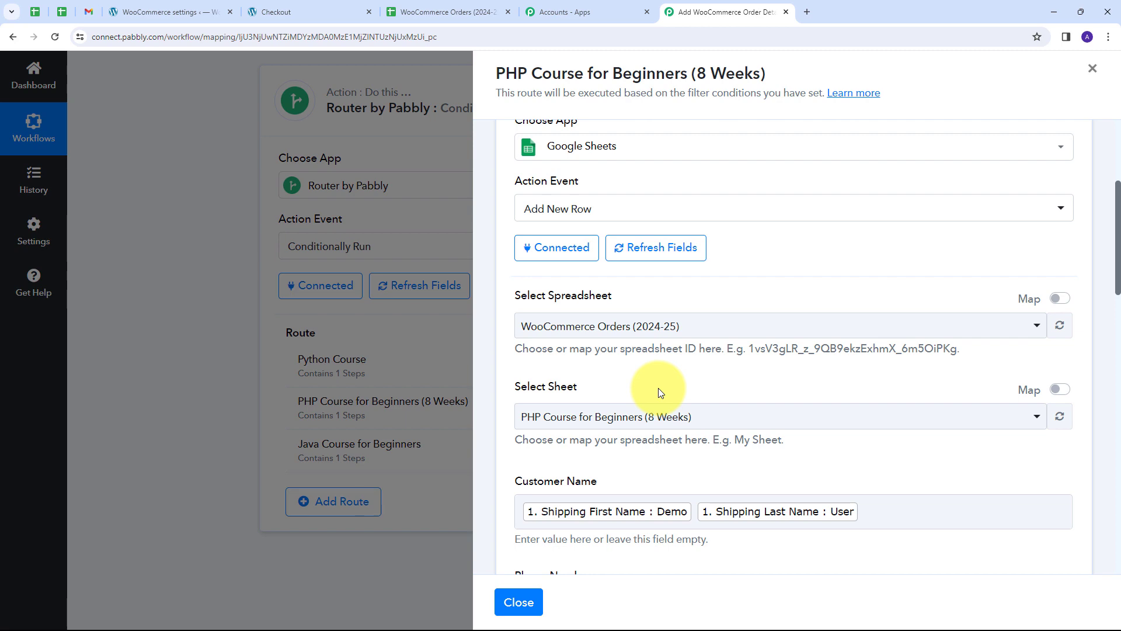
scroll(684, 381, down, 2)
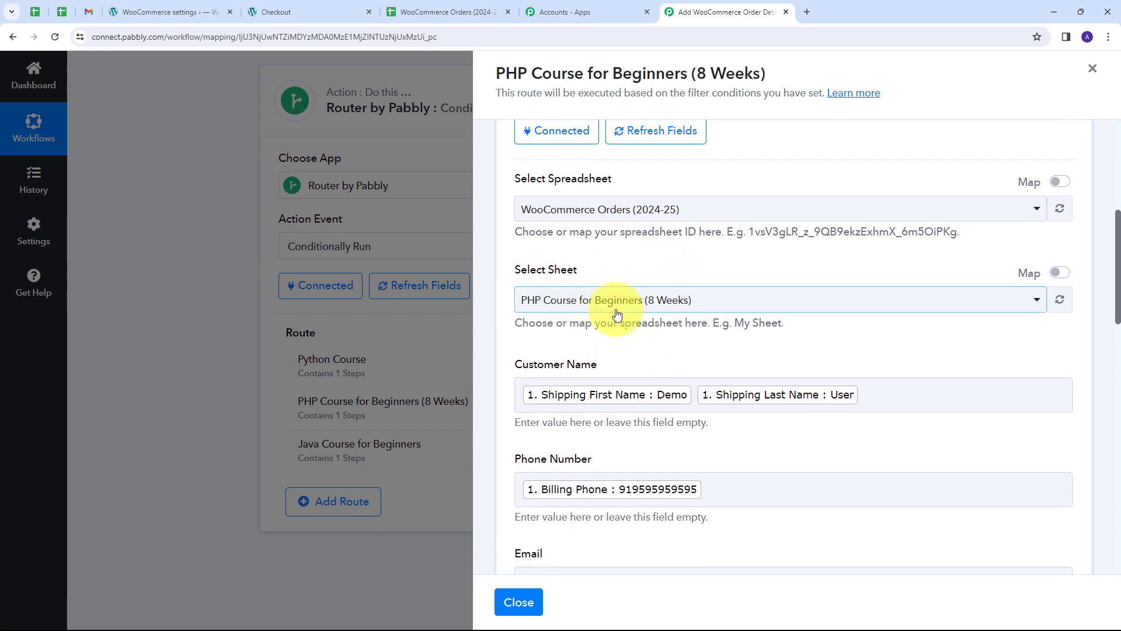
scroll(737, 265, up, 4)
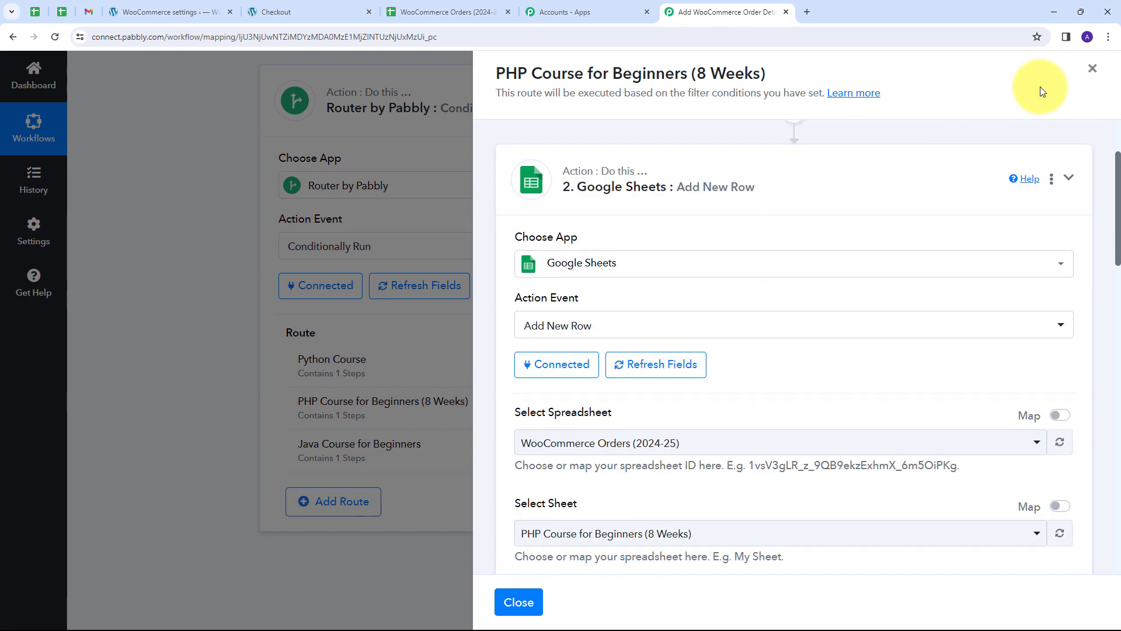
click(1090, 71)
scroll(518, 348, down, 1)
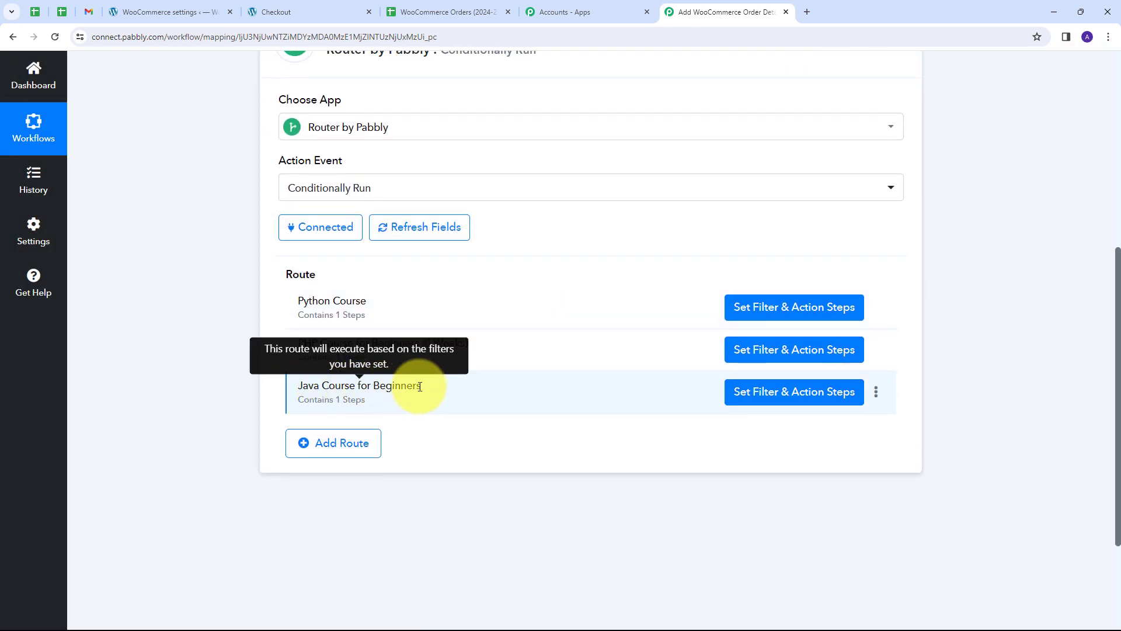
Change the Java route's filter value to 'Java Course for Beginners' and save it.
click(752, 390)
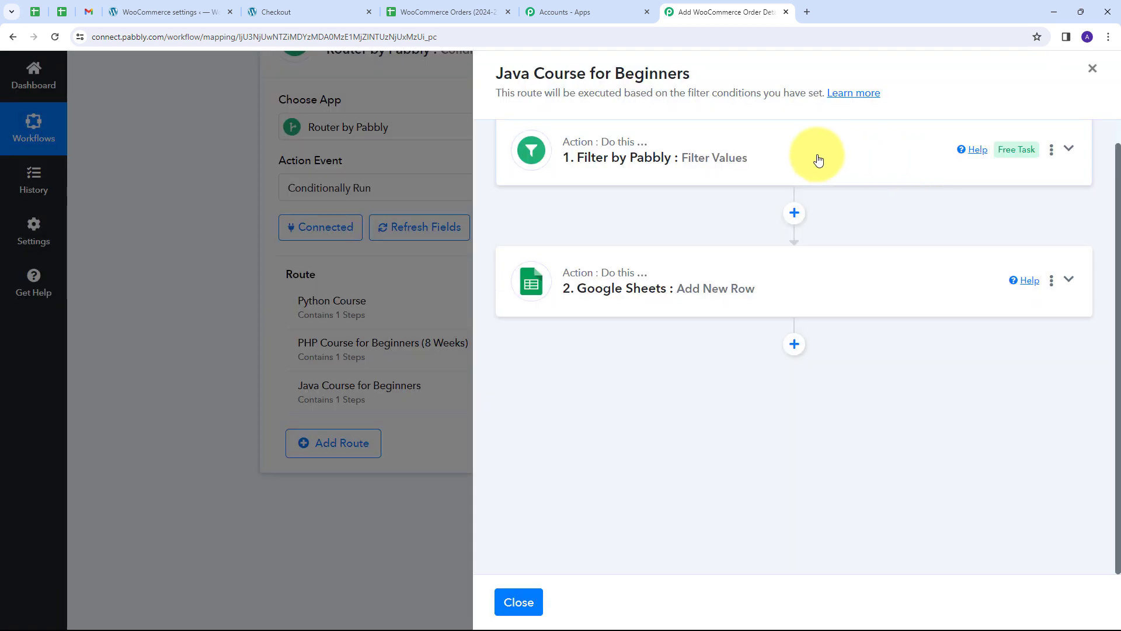
click(844, 157)
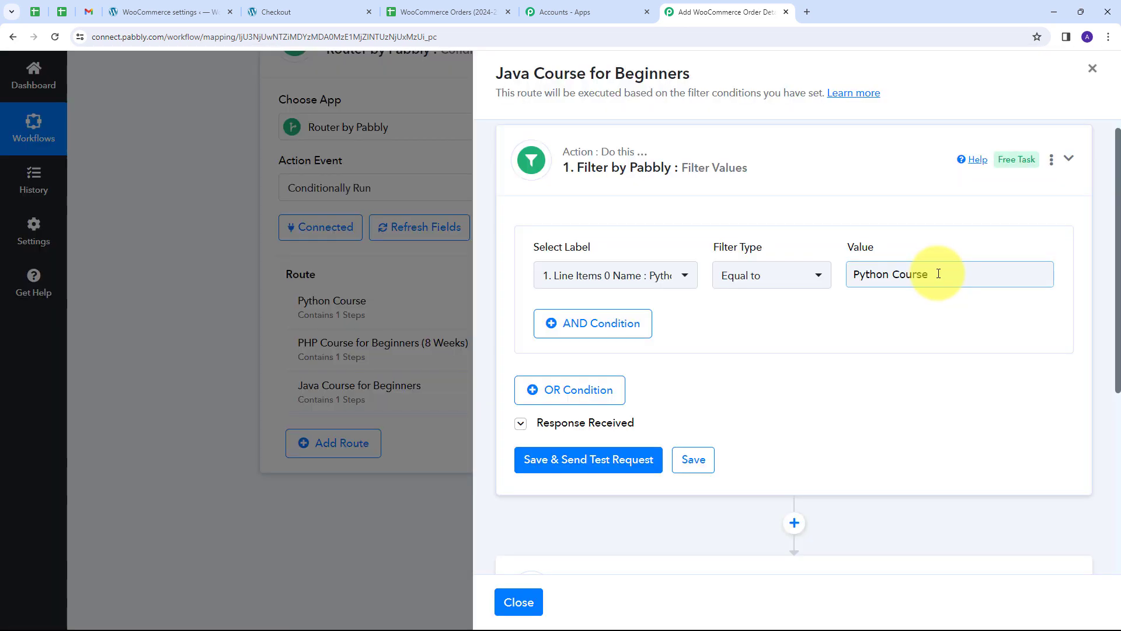
drag(926, 276, 814, 278)
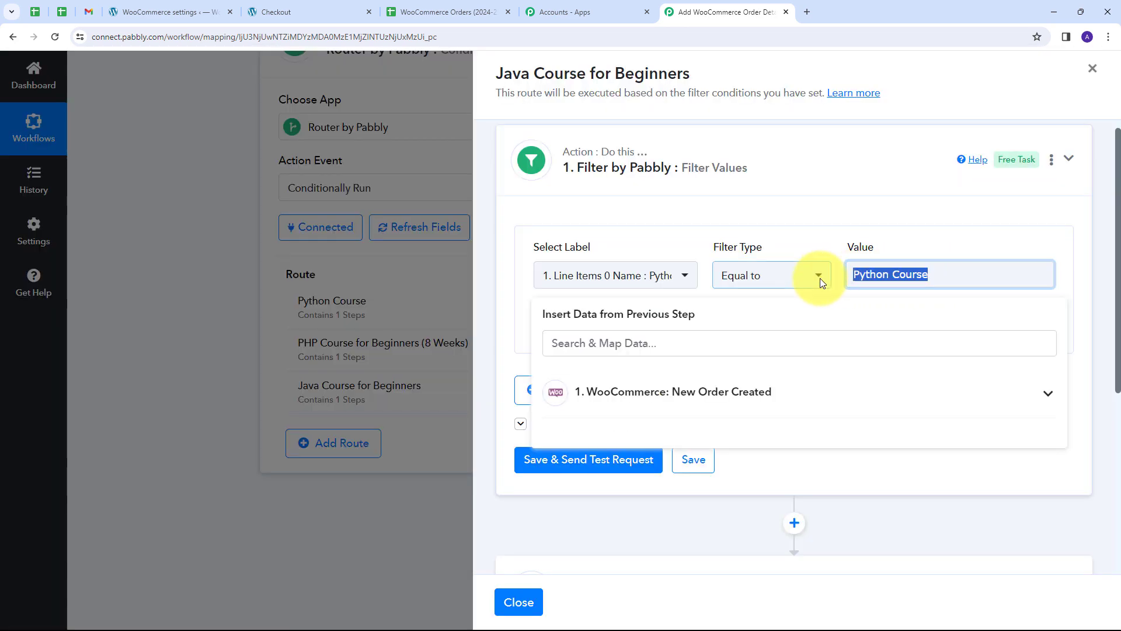
key(BackSpace)
click(826, 233)
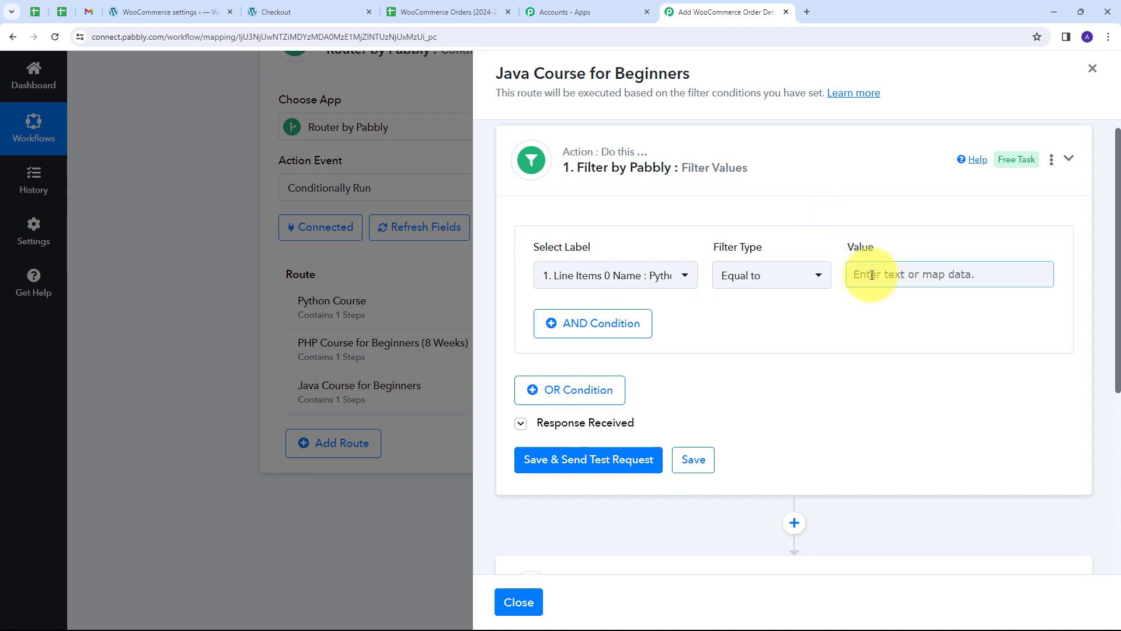
text(Java Course for Beginners)
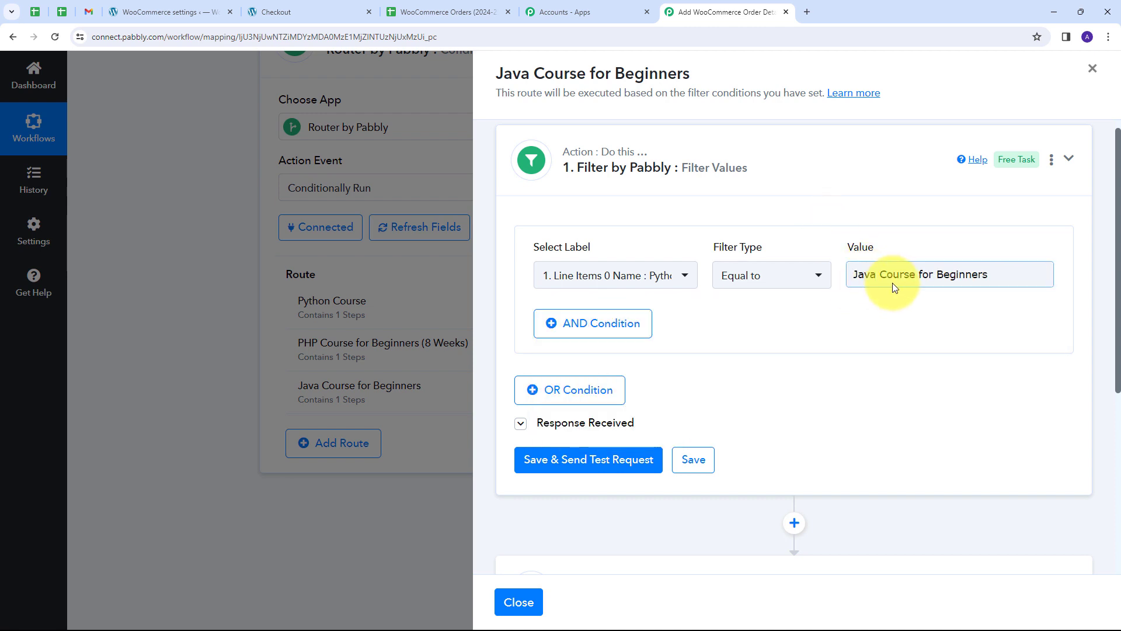
click(801, 314)
scroll(793, 308, down, 1)
scroll(793, 308, down, 1)
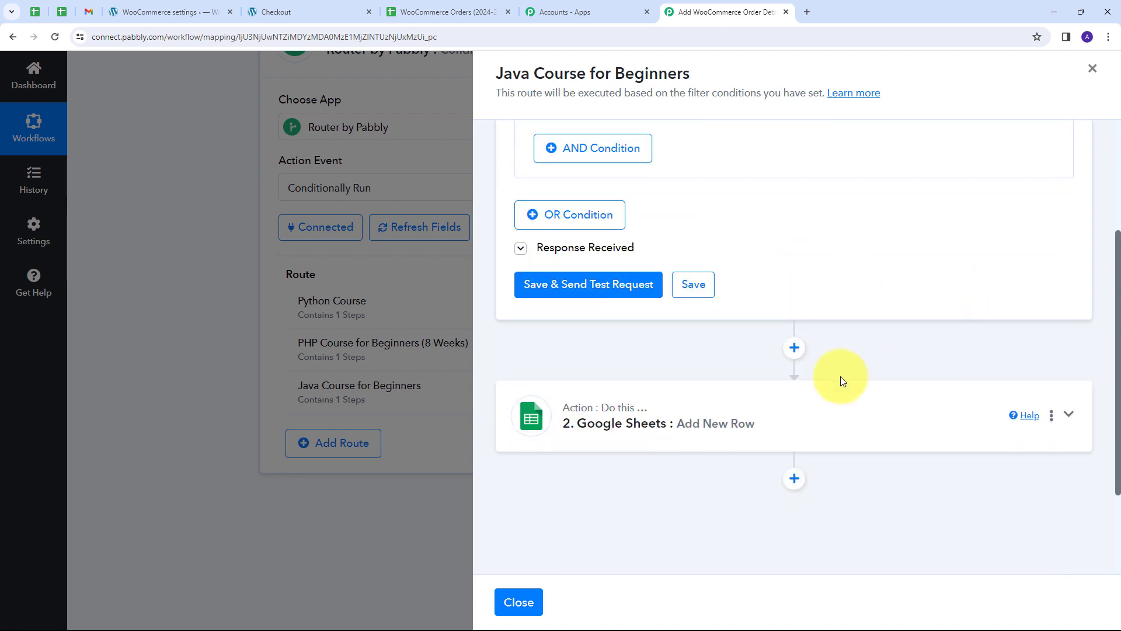
click(694, 285)
scroll(912, 341, down, 1)
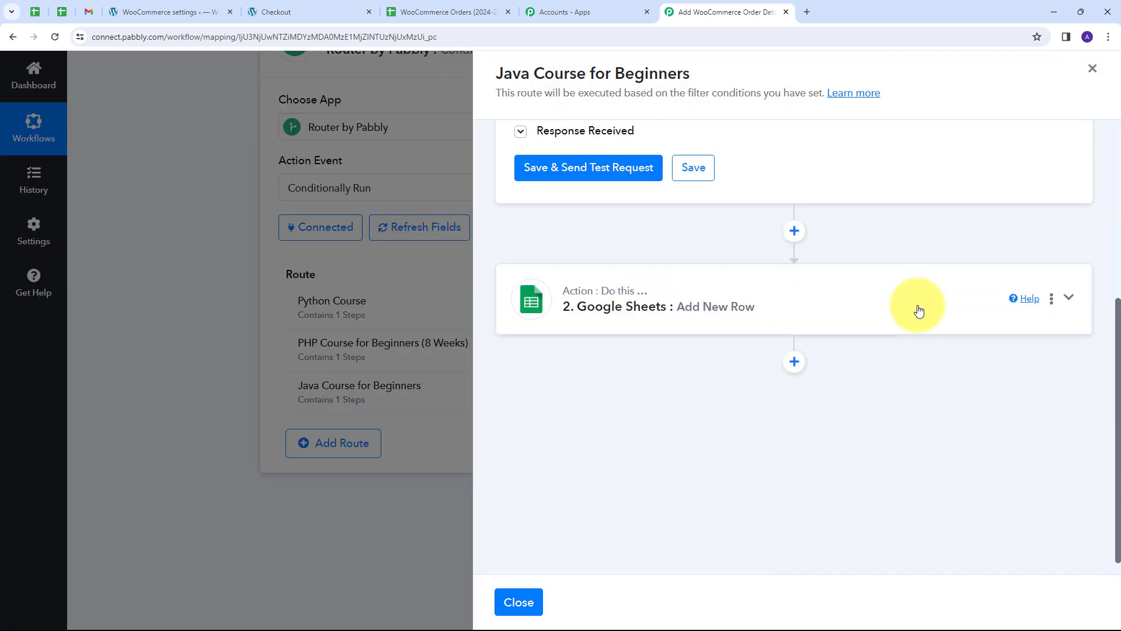
Set Add New Row's sheet to Java Course for Beginners, save, and close the panel.
click(918, 310)
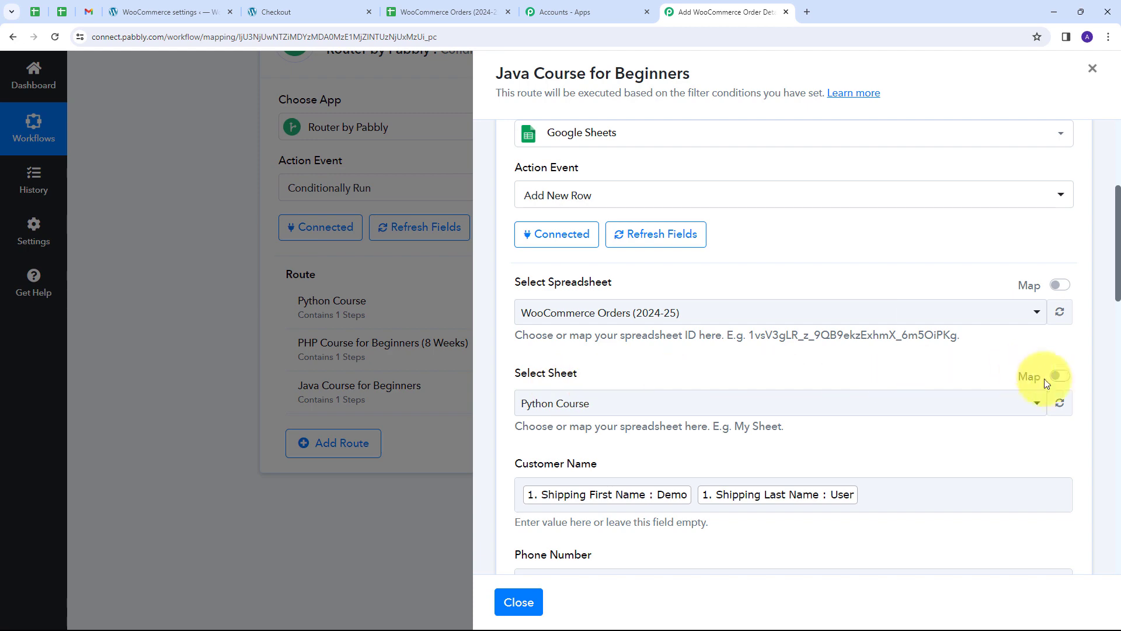
click(1060, 403)
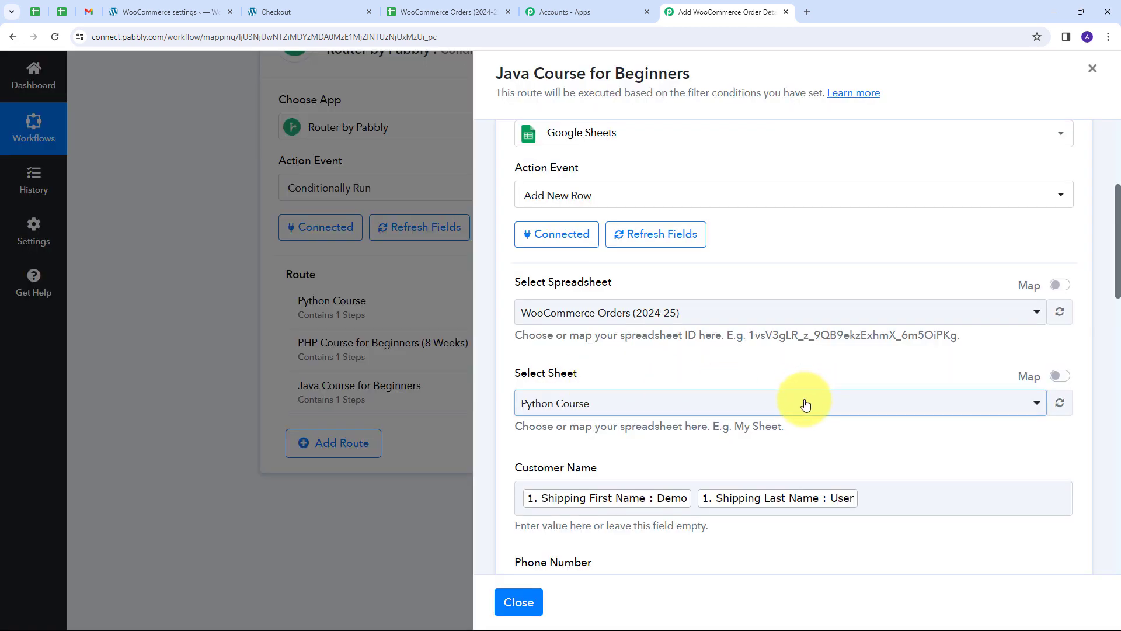
click(805, 404)
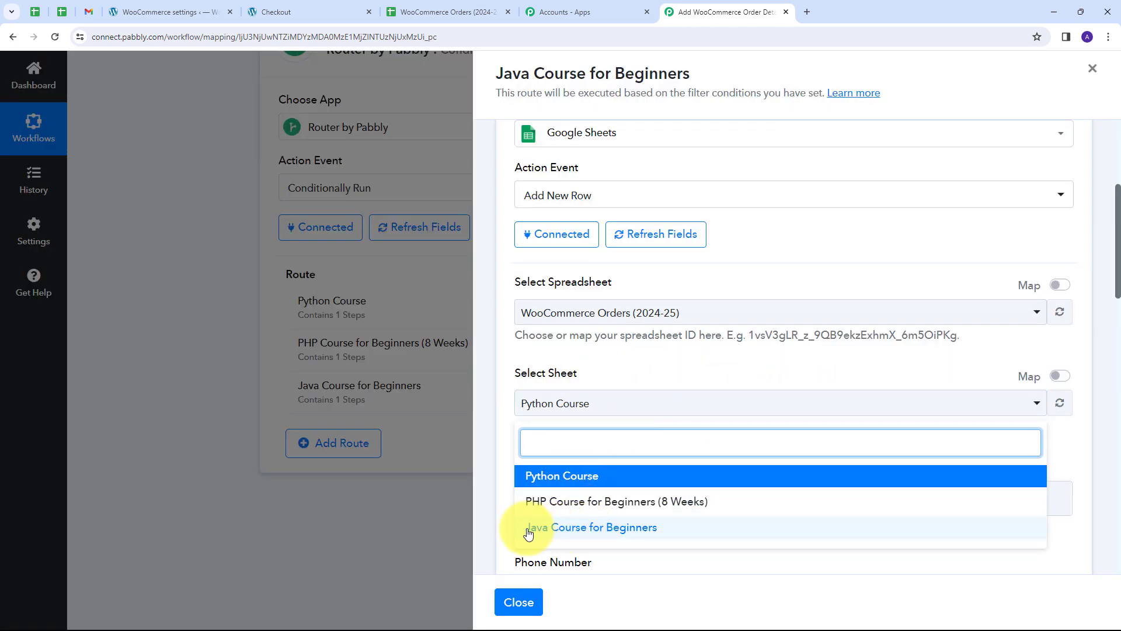
click(619, 531)
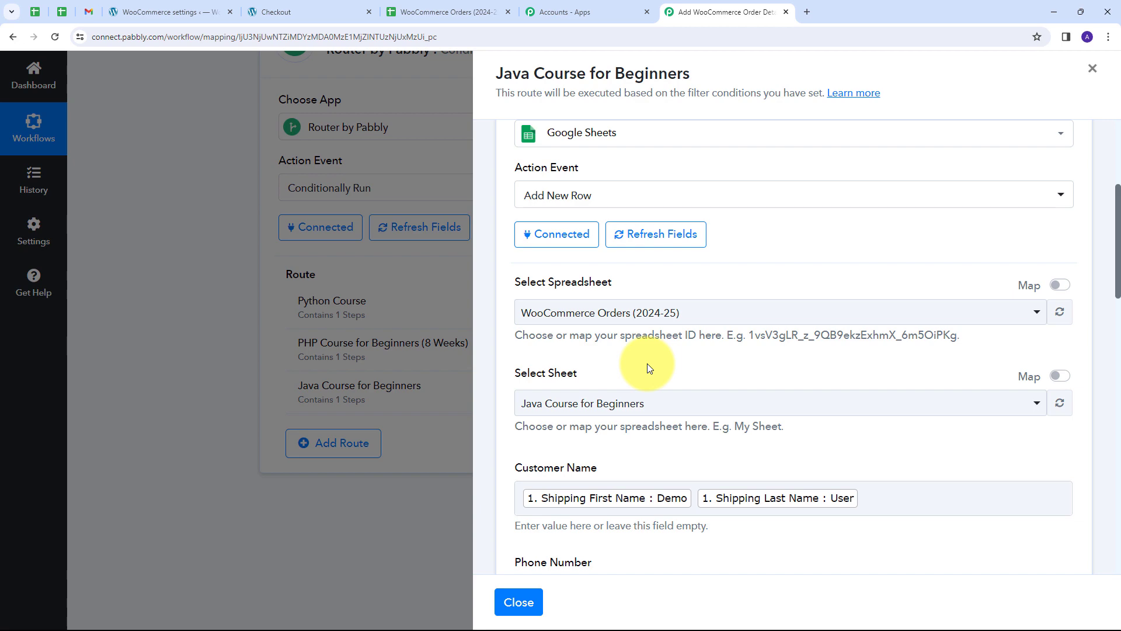
scroll(647, 363, down, 20)
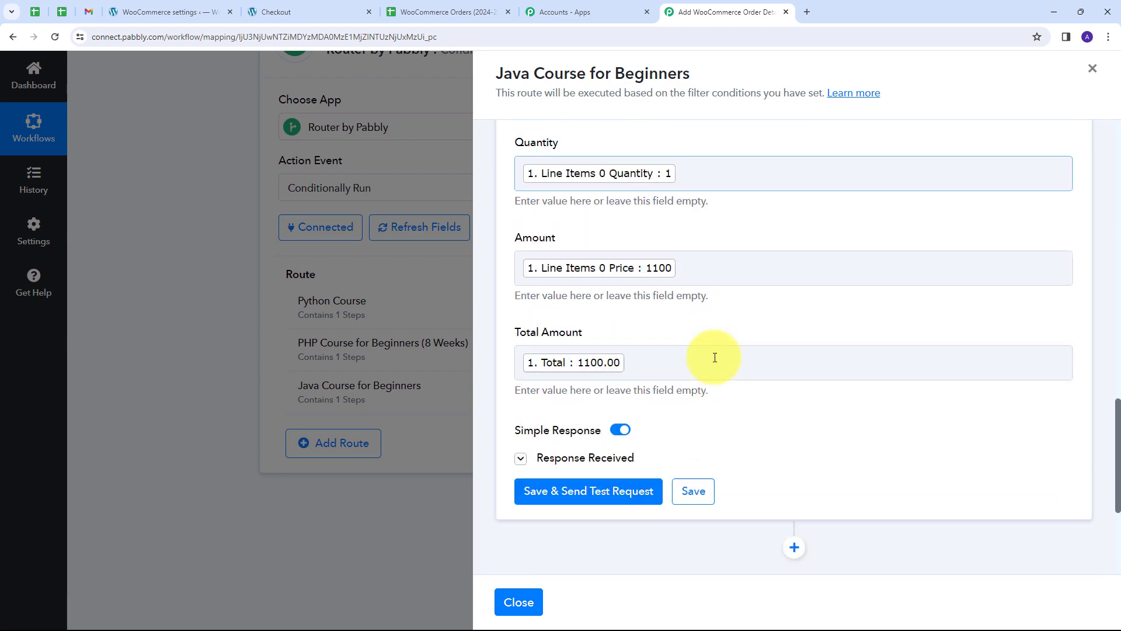
click(706, 288)
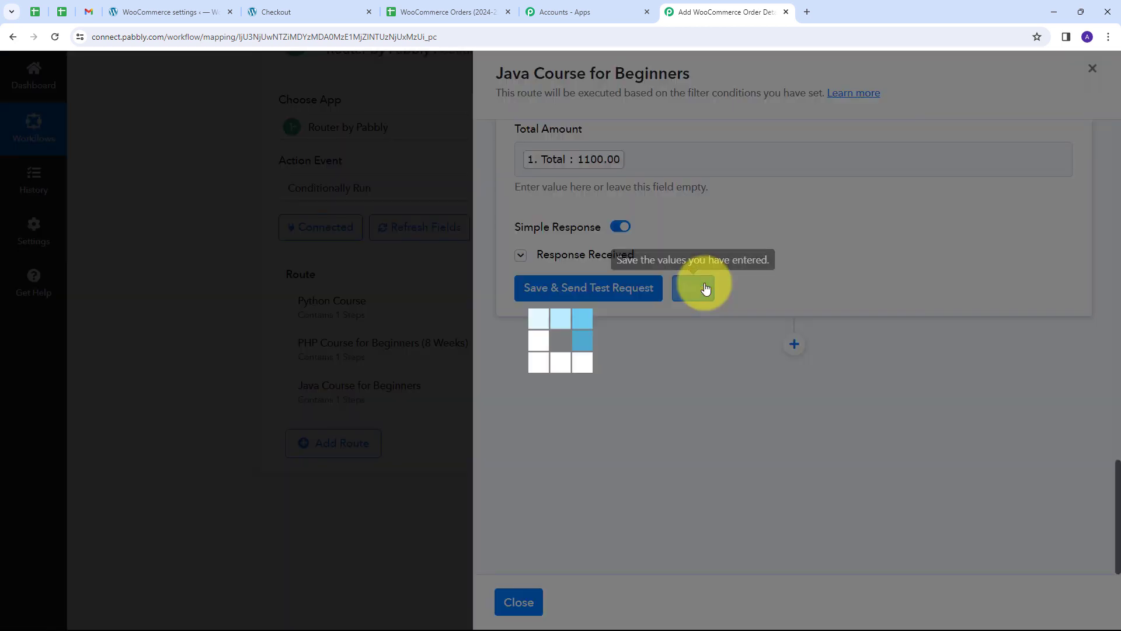
click(1096, 70)
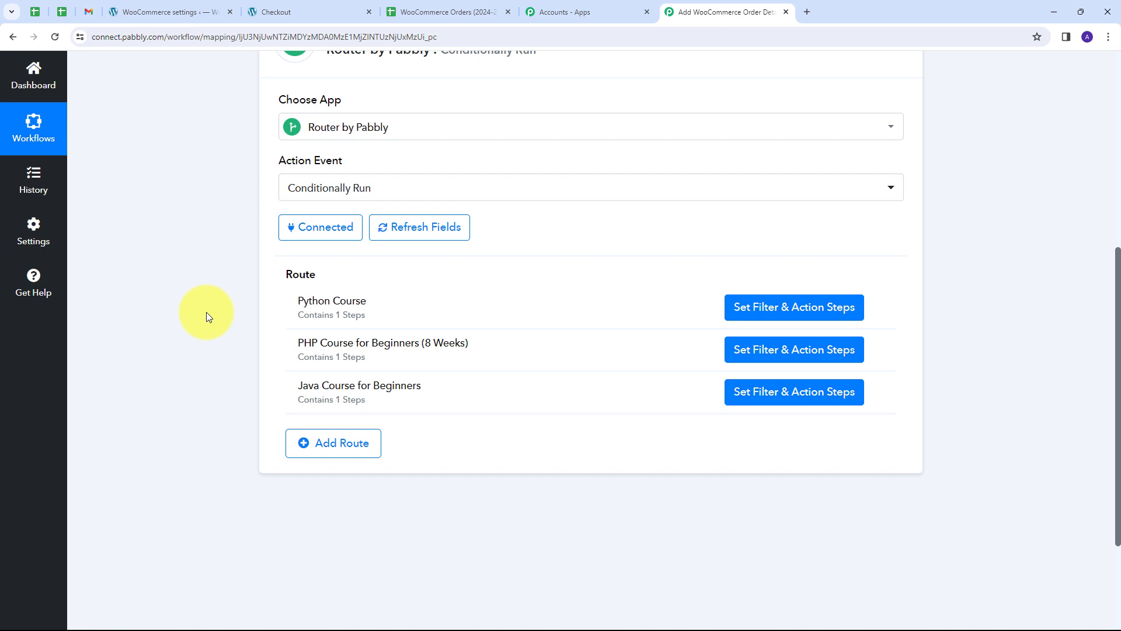
Add Java Course for Beginners to the cart in the WooCommerce shop and proceed to checkout.
click(251, 10)
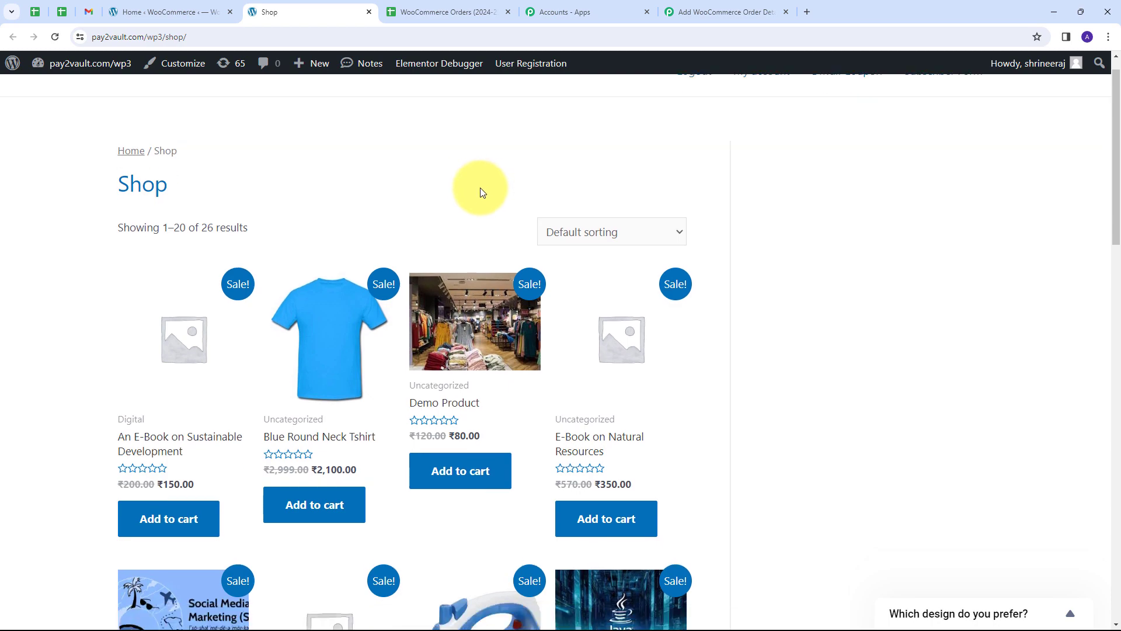
scroll(480, 187, down, 10)
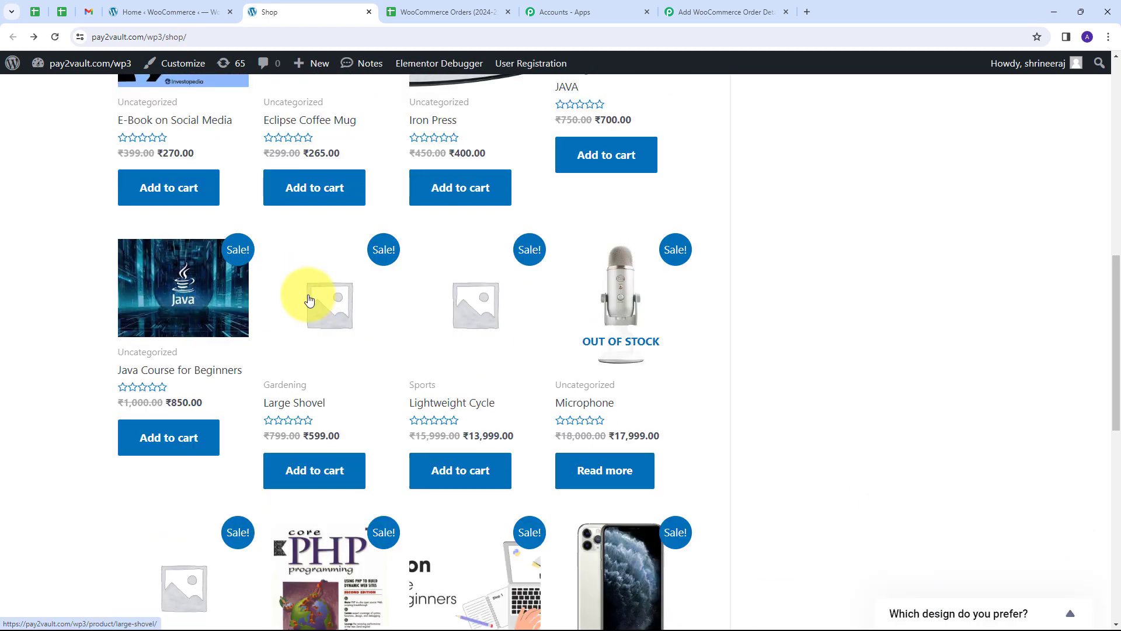
scroll(308, 303, down, 1)
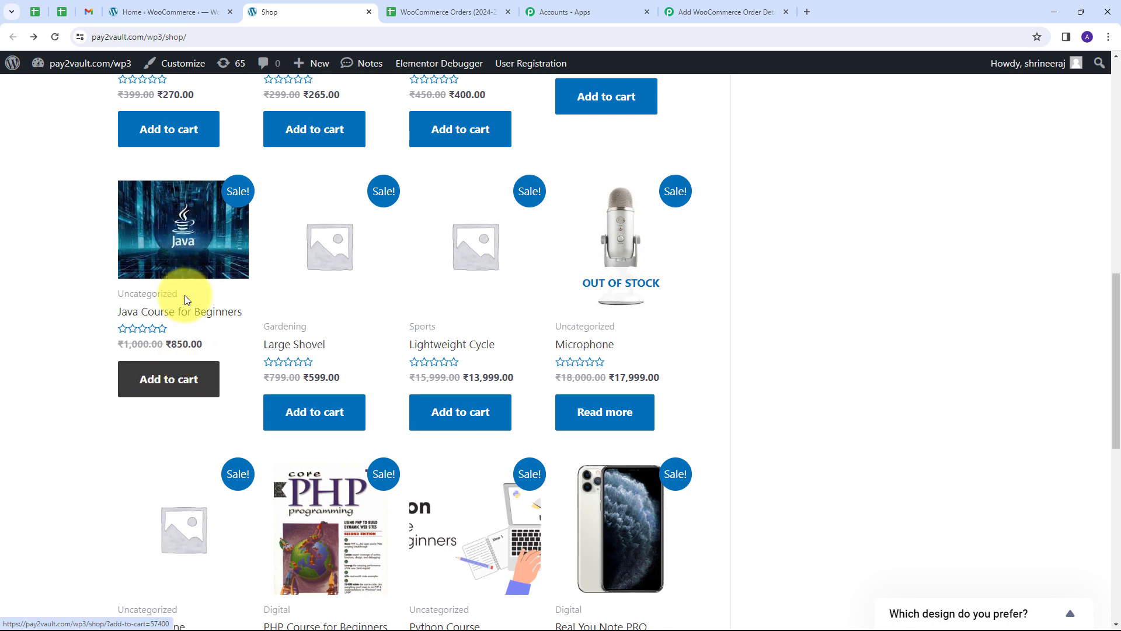
click(167, 383)
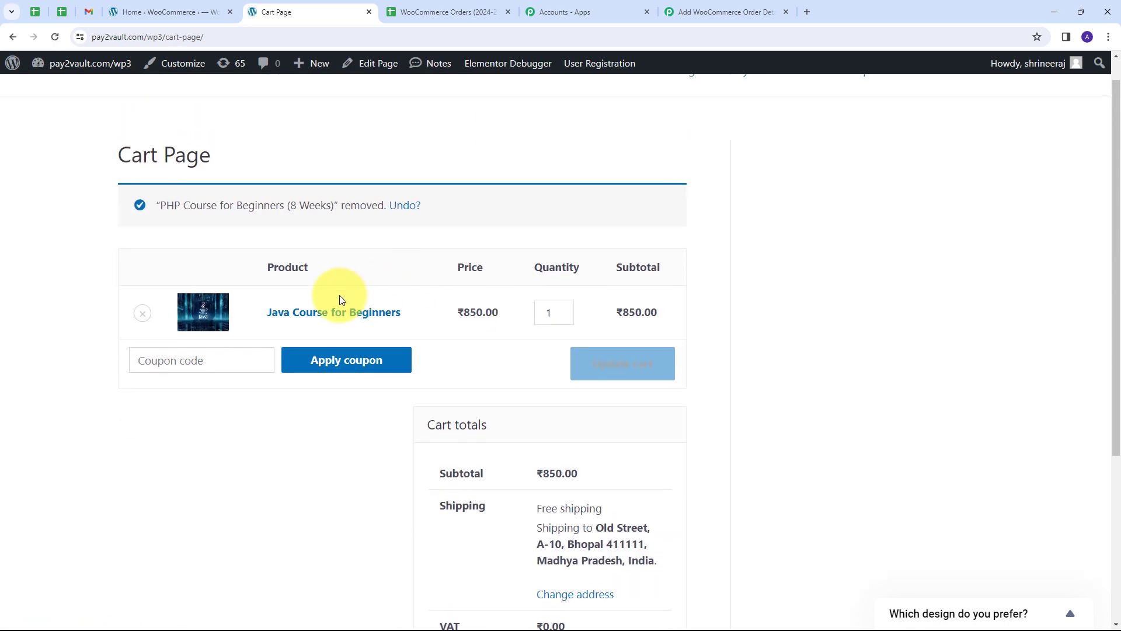
scroll(583, 298, down, 4)
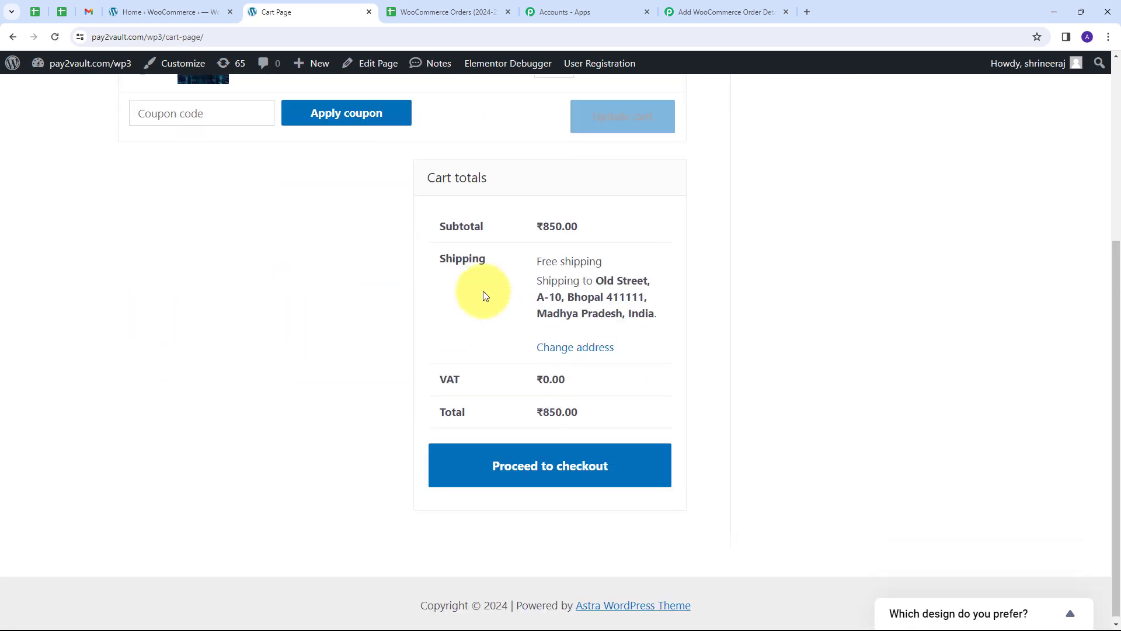
click(465, 455)
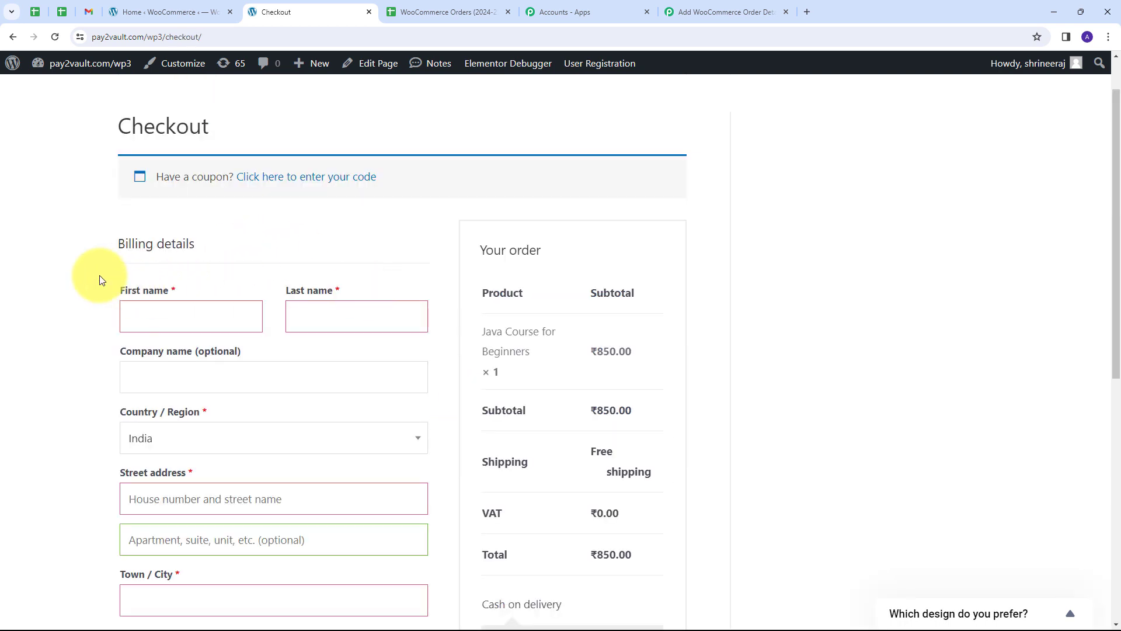
scroll(218, 250, down, 1)
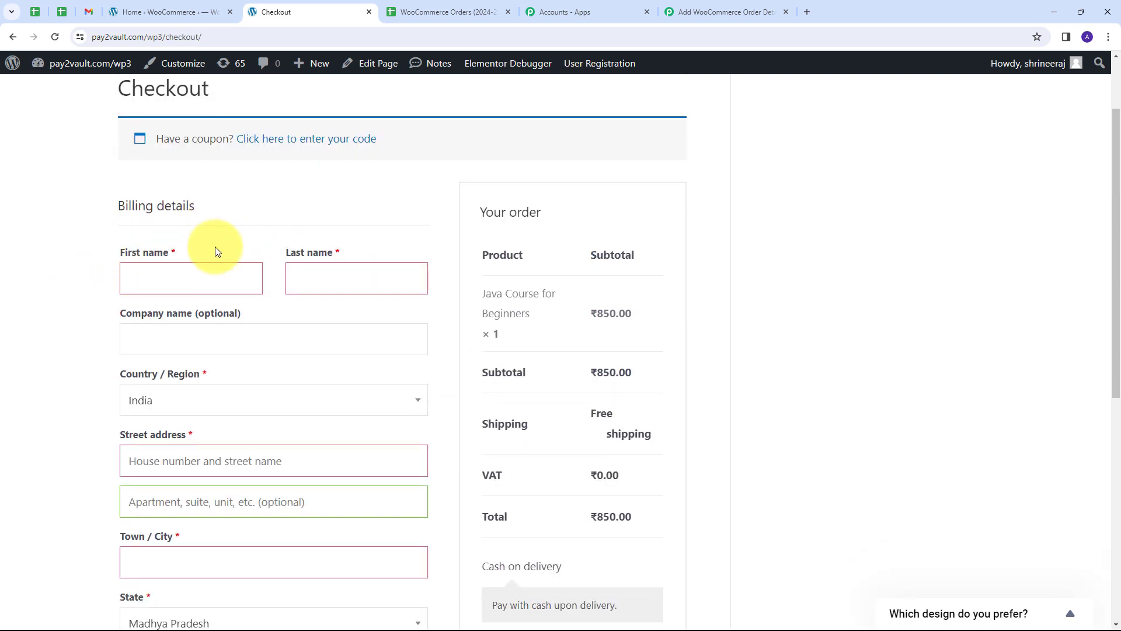
Enter the test customer's first and last name, street address, apartment and town/city.
click(157, 258)
text(Test)
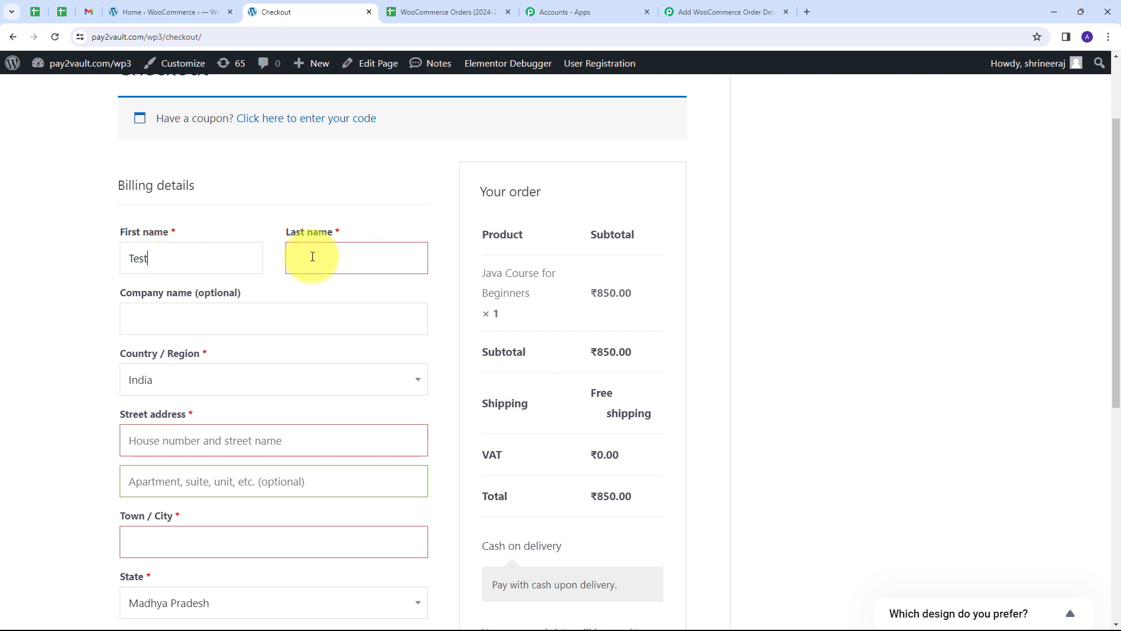
click(343, 258)
text(User)
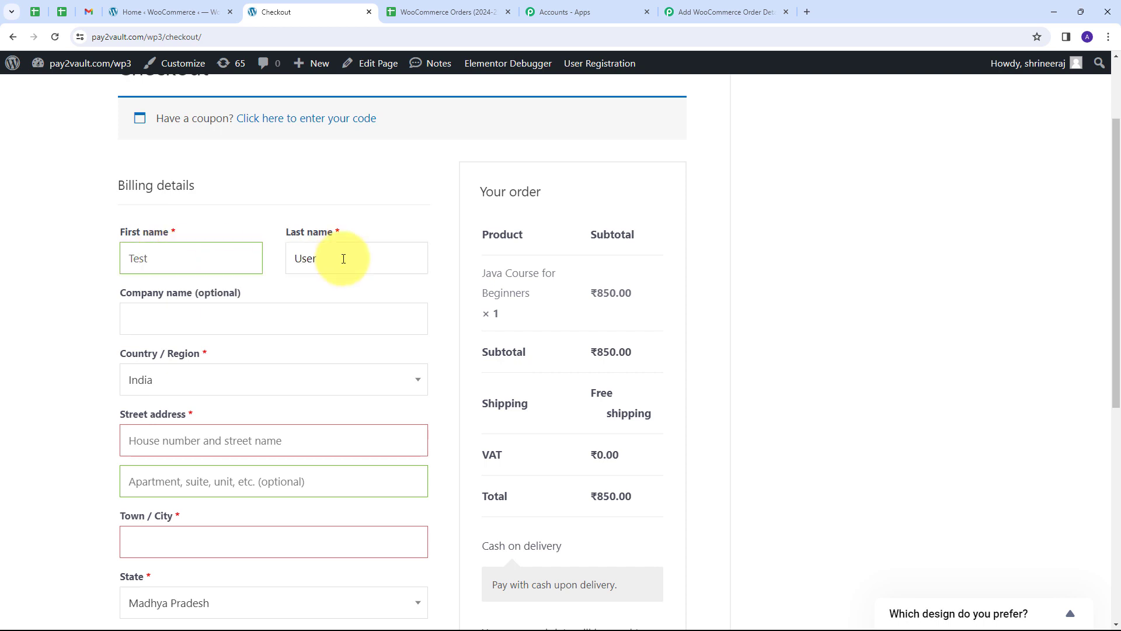
key(Tab)
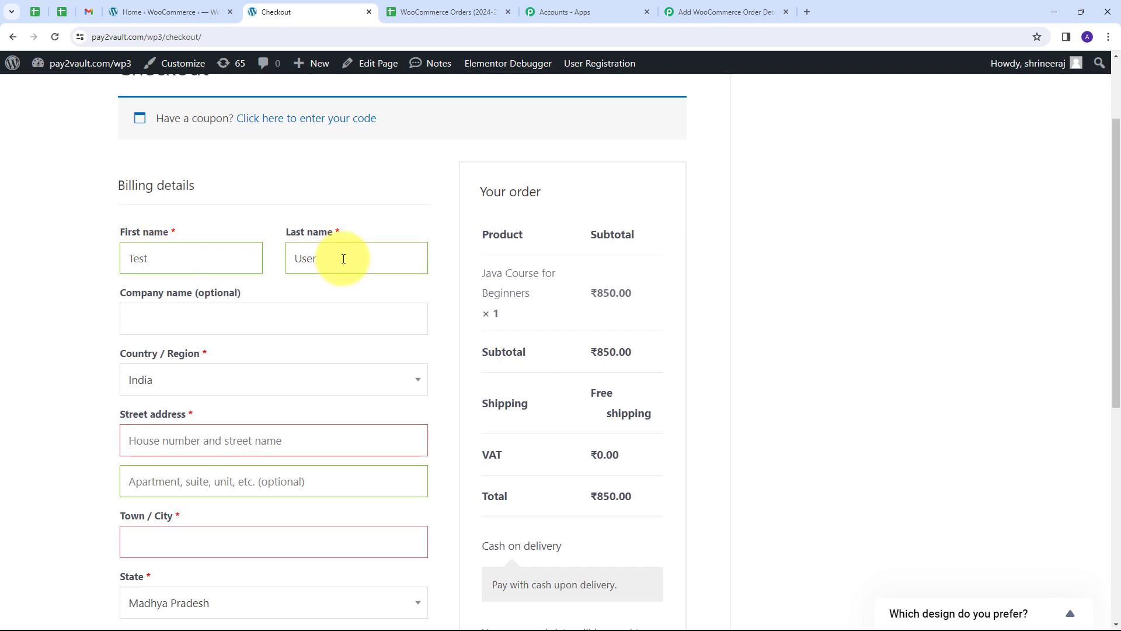
click(220, 440)
text(New Street)
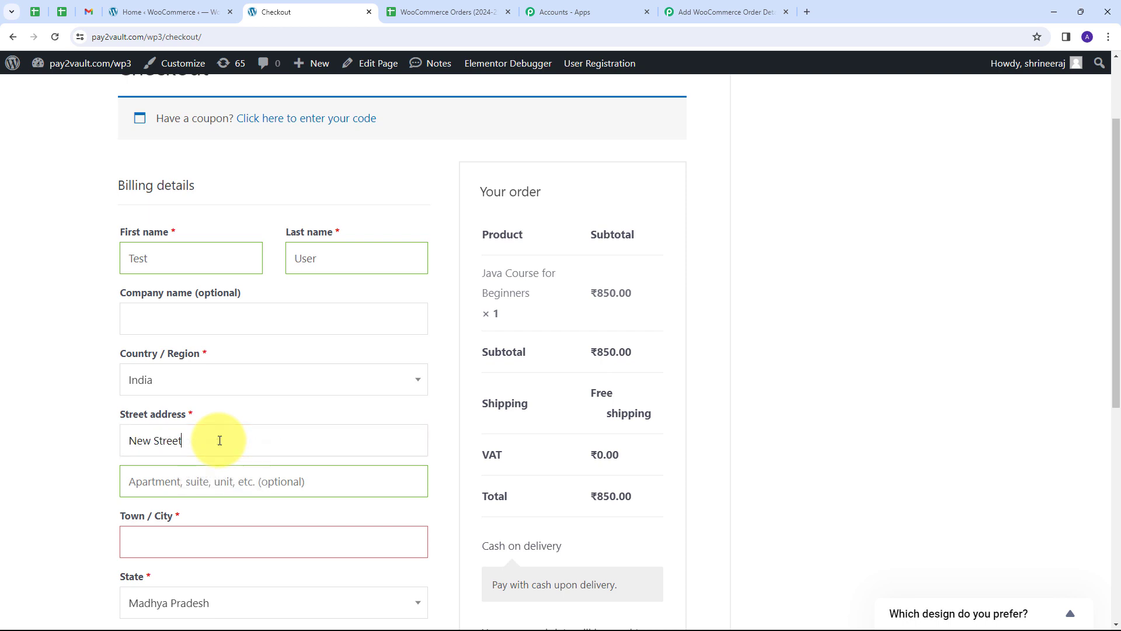
click(207, 478)
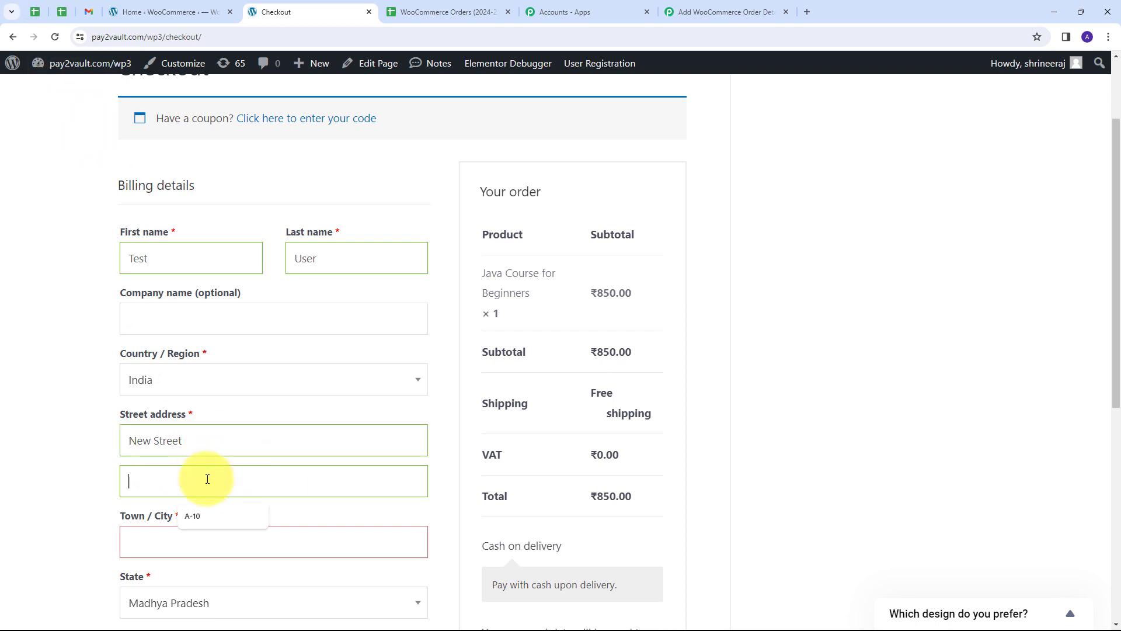
text(B-93)
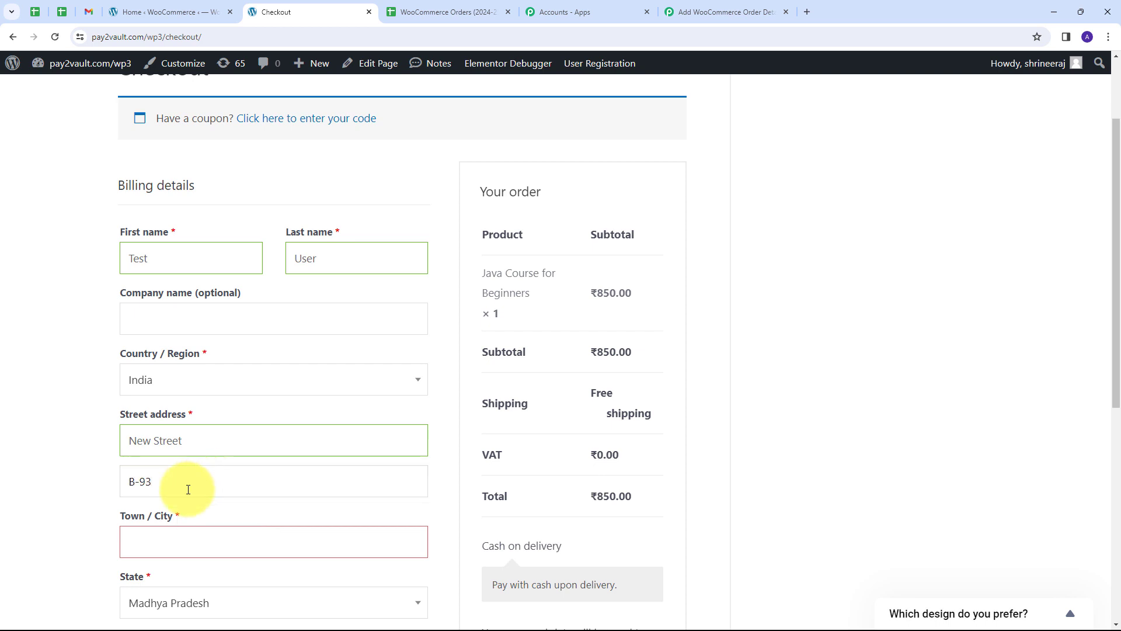
click(164, 537)
text(Indore)
Fill in the PIN code, phone number and email, then place the ₹850.00 cash-on-delivery order.
scroll(157, 409, down, 4)
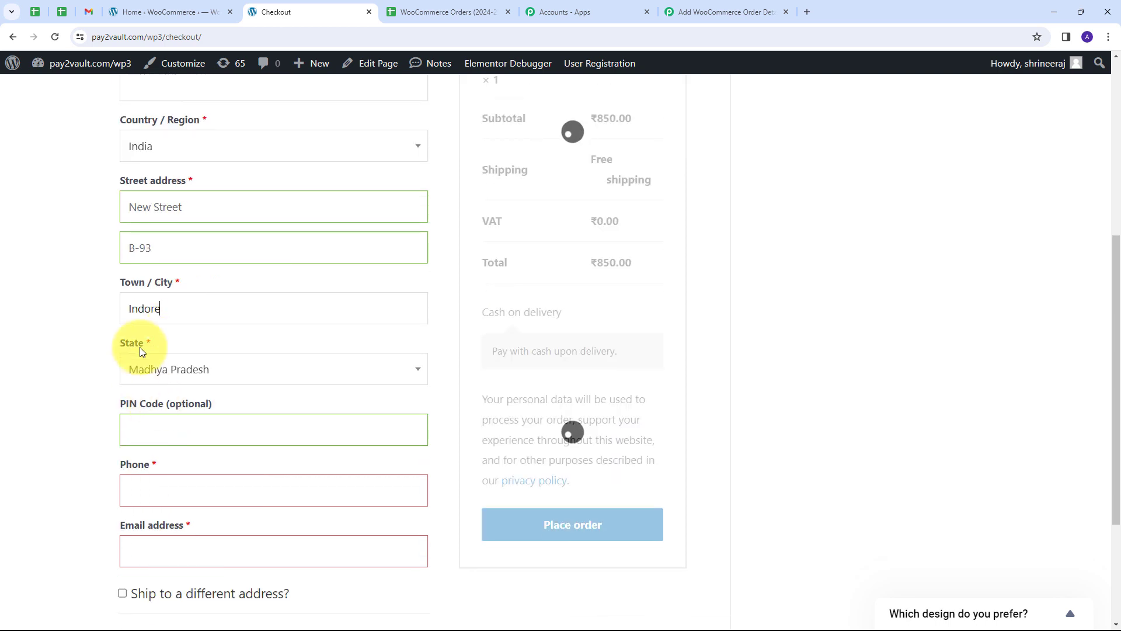
scroll(233, 339, down, 1)
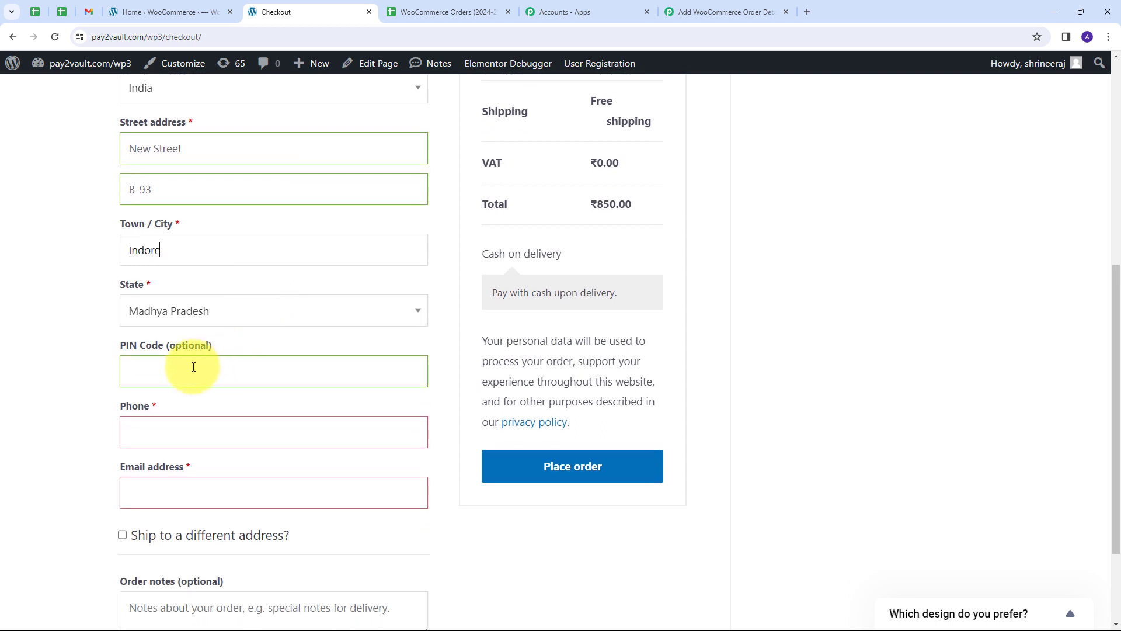
click(193, 367)
text(455555)
scroll(176, 371, down, 1)
click(172, 374)
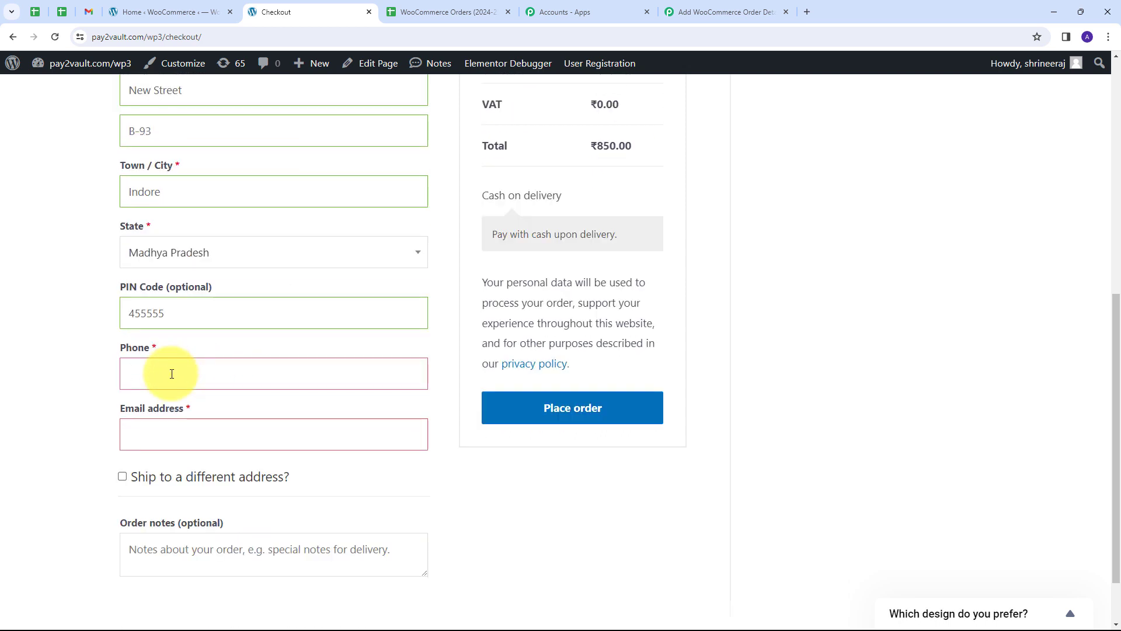
text(979797979797)
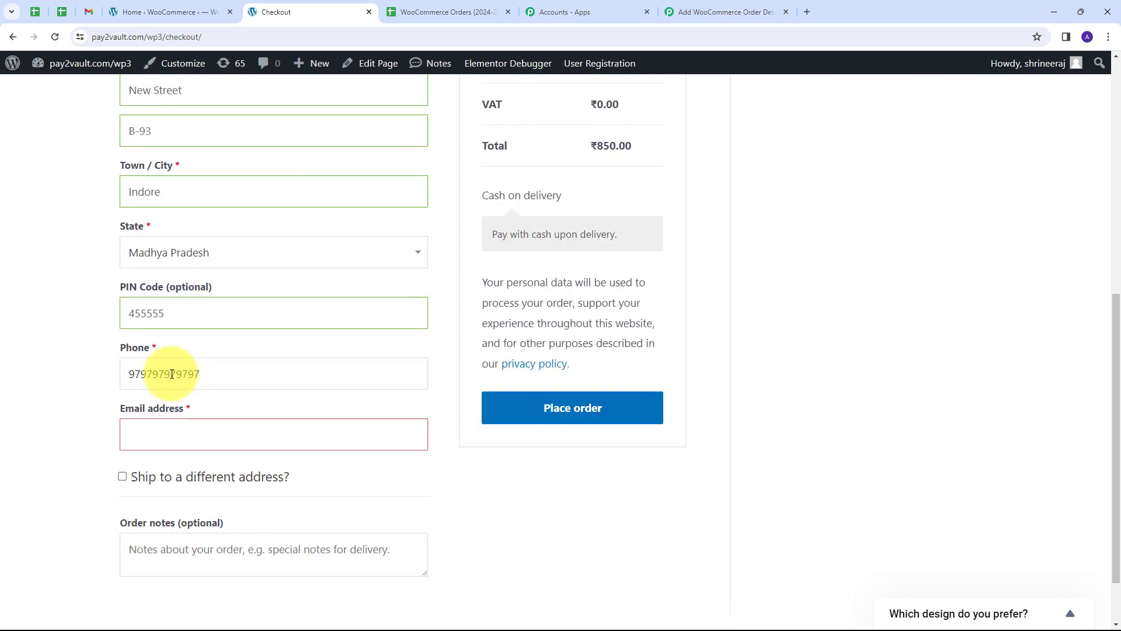
scroll(205, 375, down, 1)
click(166, 377)
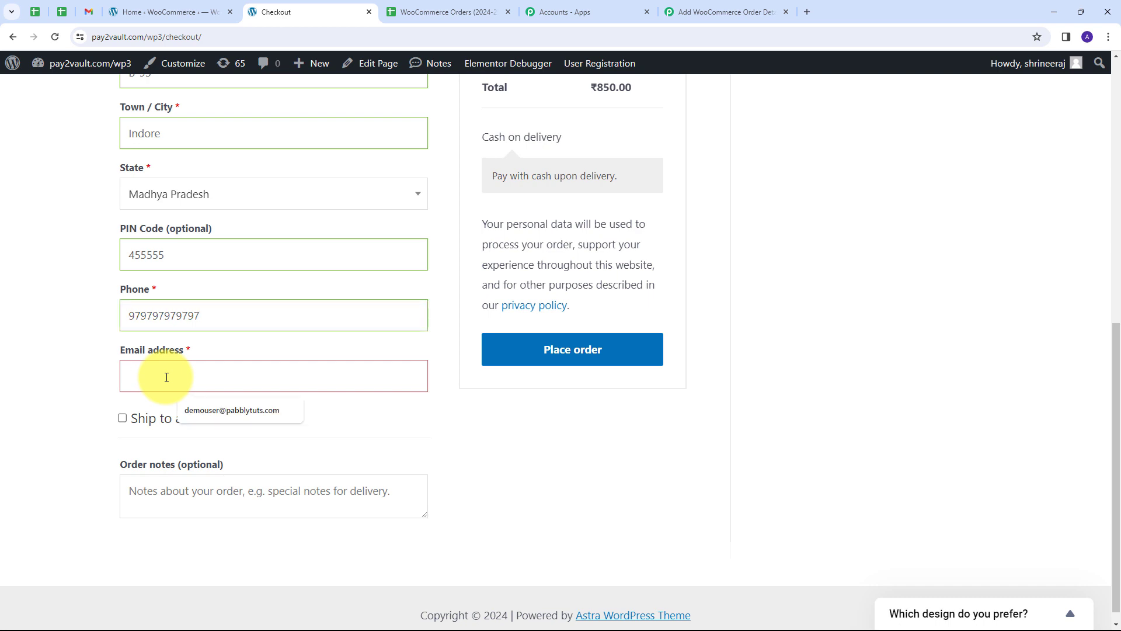
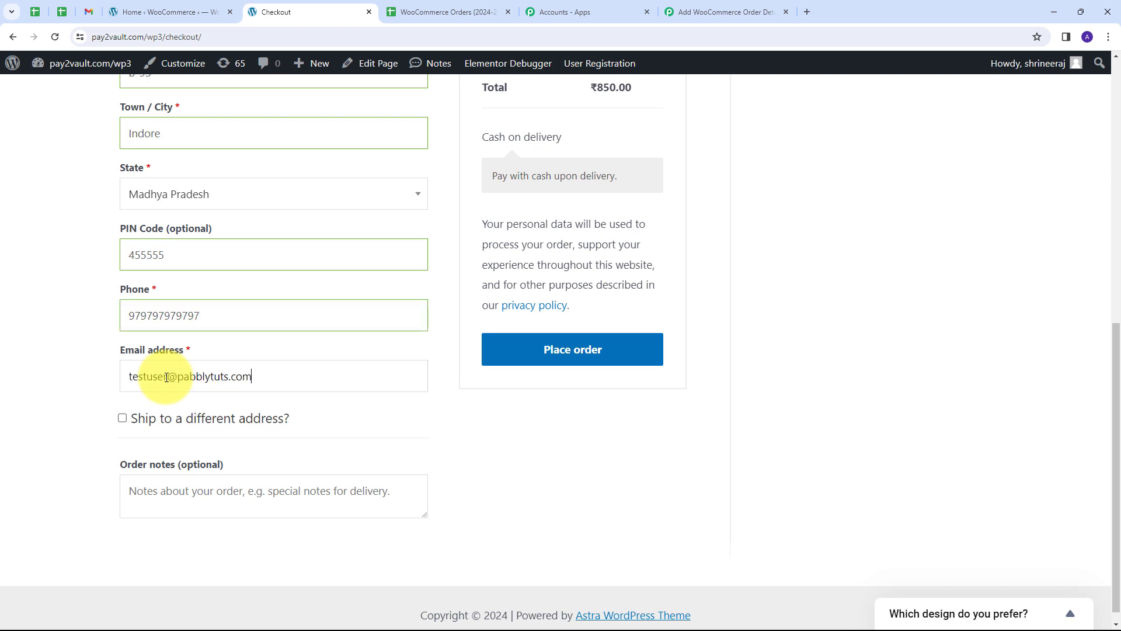
click(556, 362)
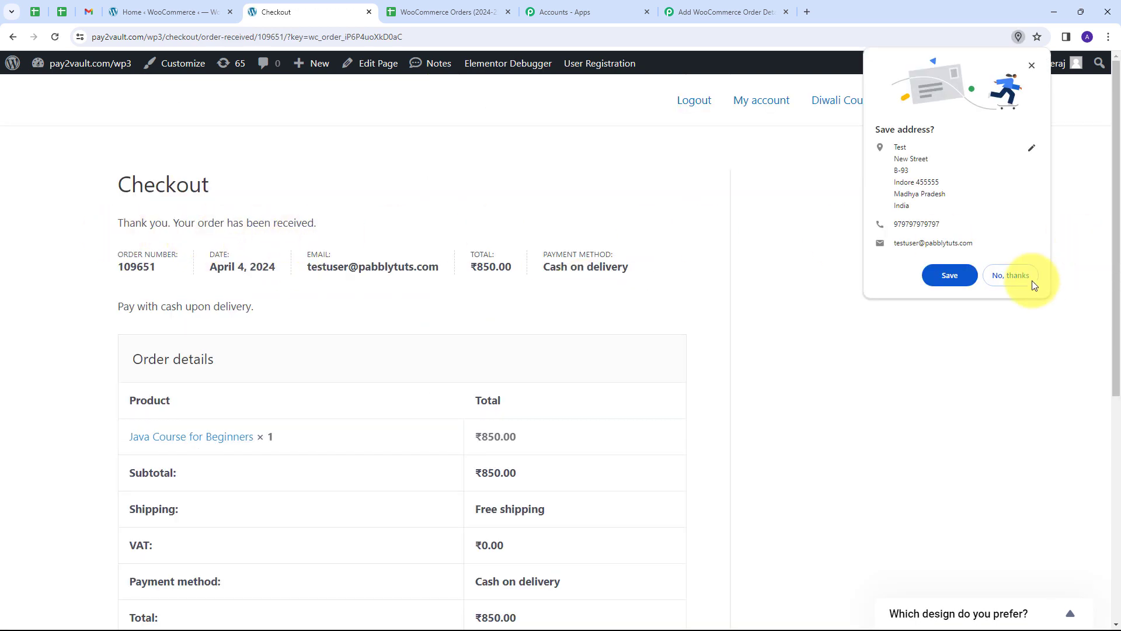
Decline Chrome's save-address prompt and switch to the WooCommerce Orders (2024-25) spreadsheet.
click(1031, 68)
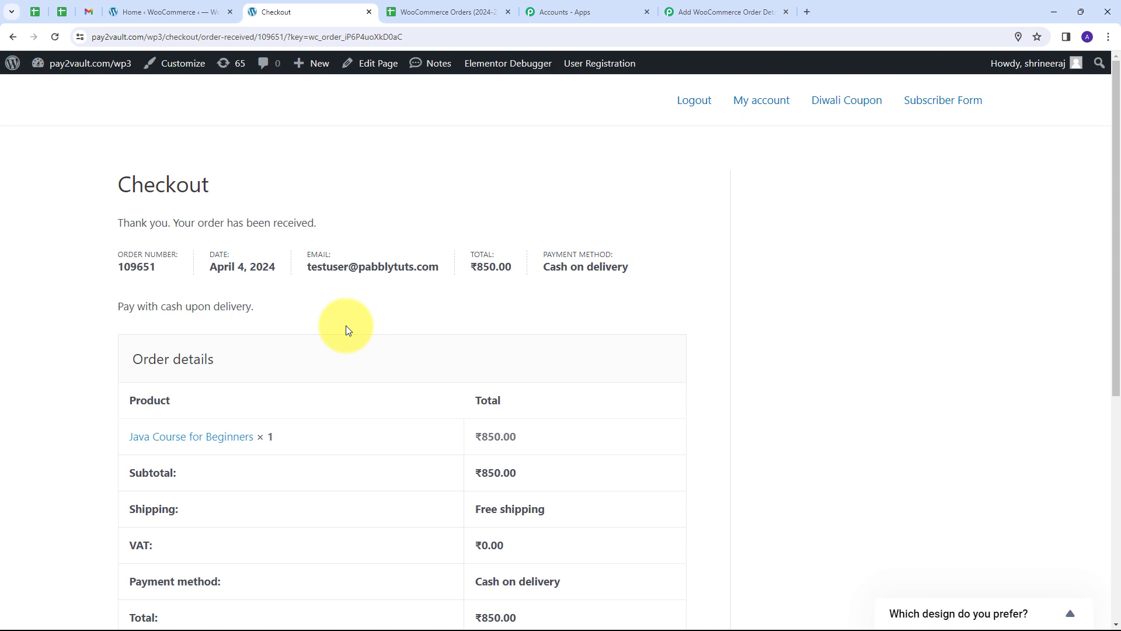
click(436, 13)
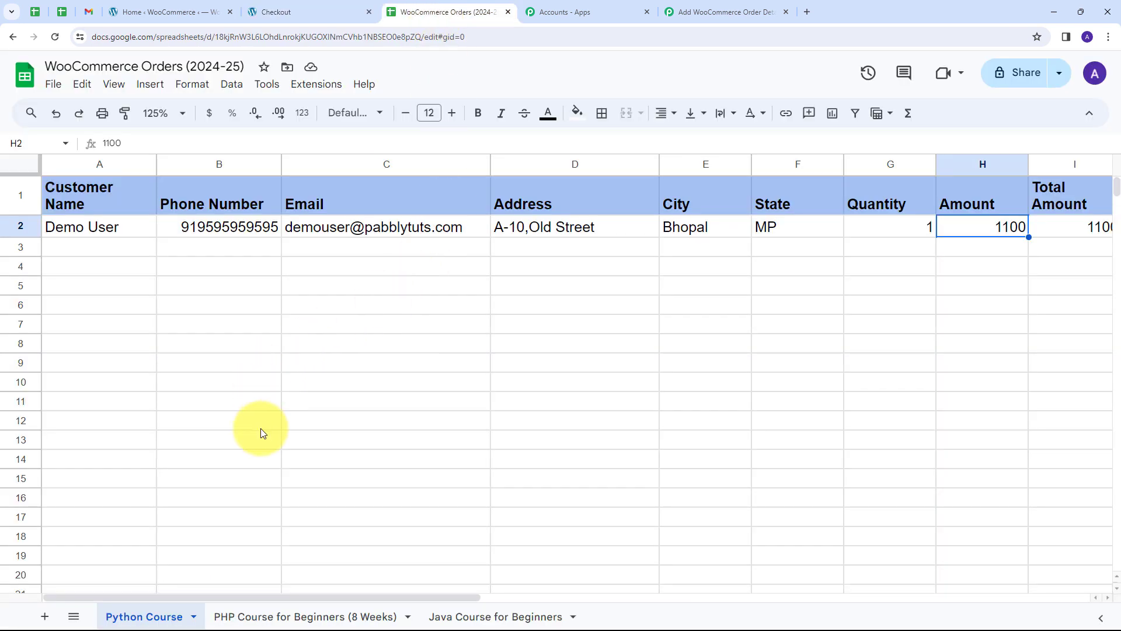
Open the Java Course for Beginners sheet and check the customer name and phone in row 2.
click(475, 617)
click(154, 211)
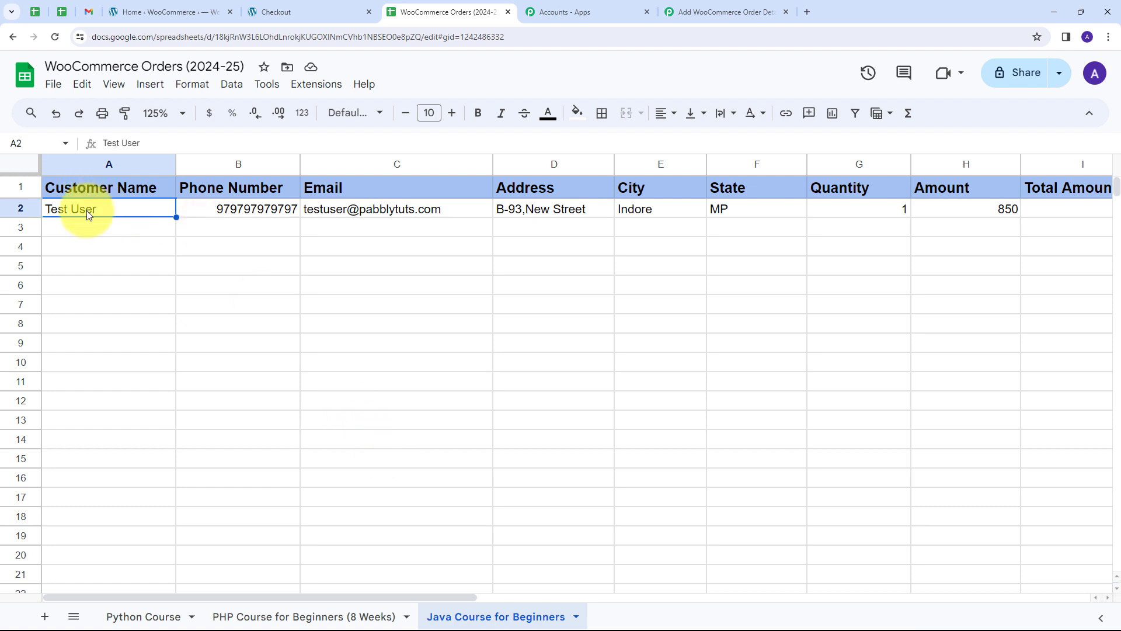
click(239, 210)
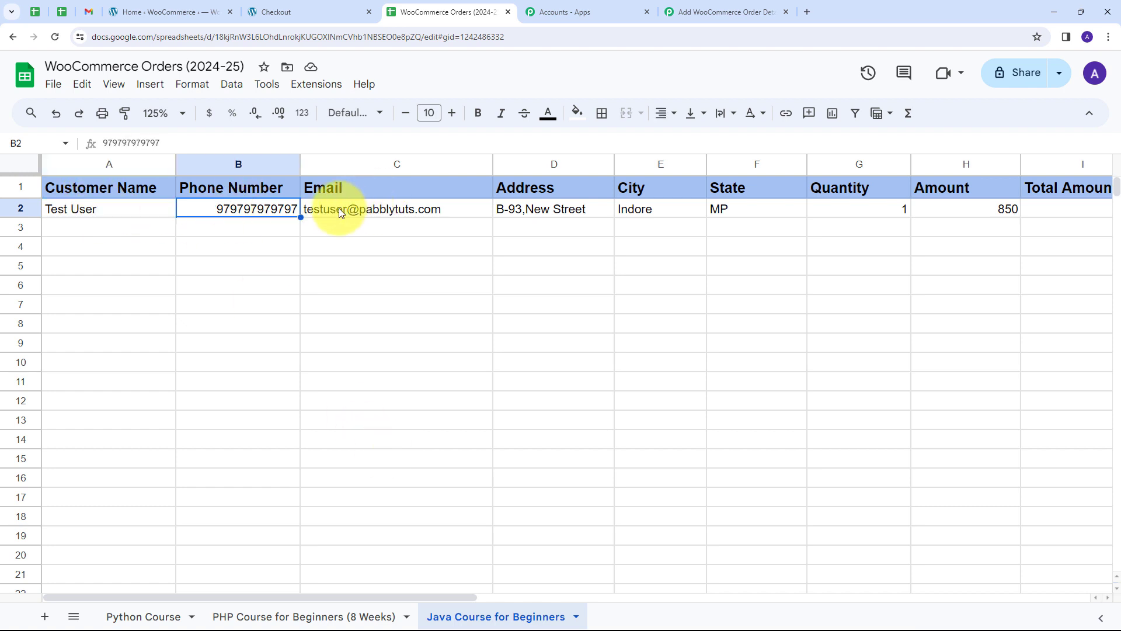
mouse_move(338, 207)
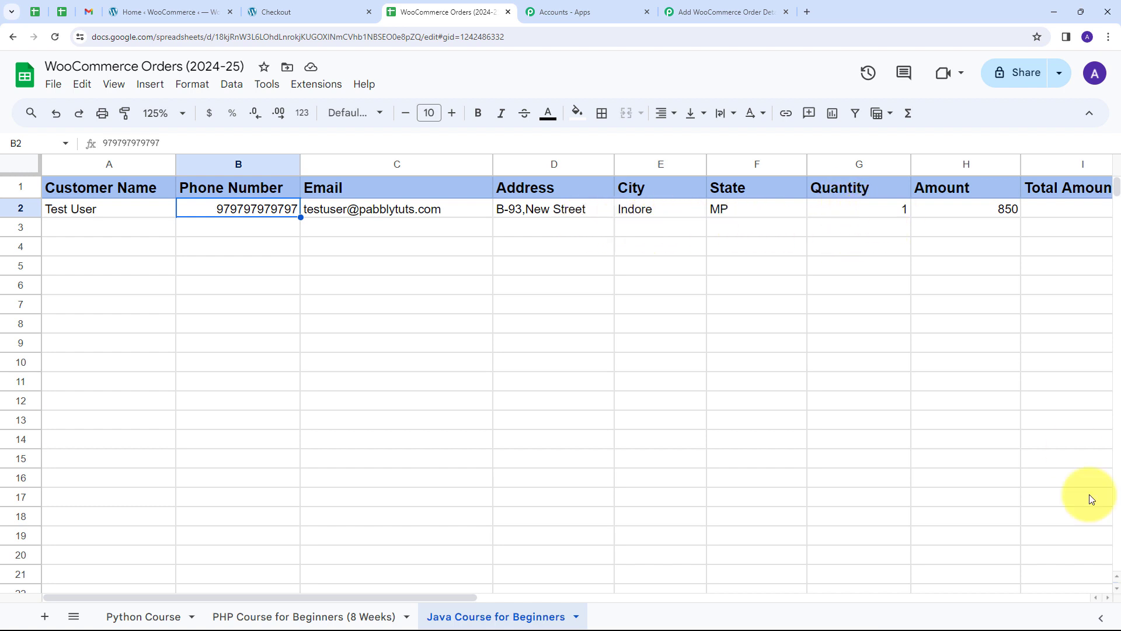
Scroll through the sheet tabs, then return to the Pabbly Connect workflow page.
click(1107, 598)
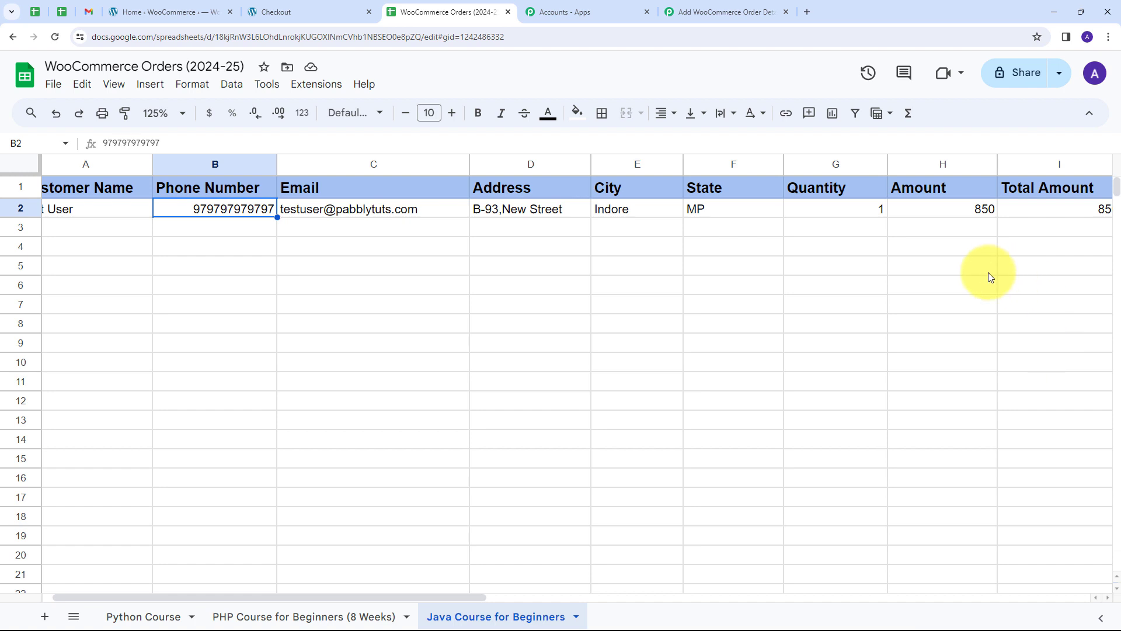
click(1108, 597)
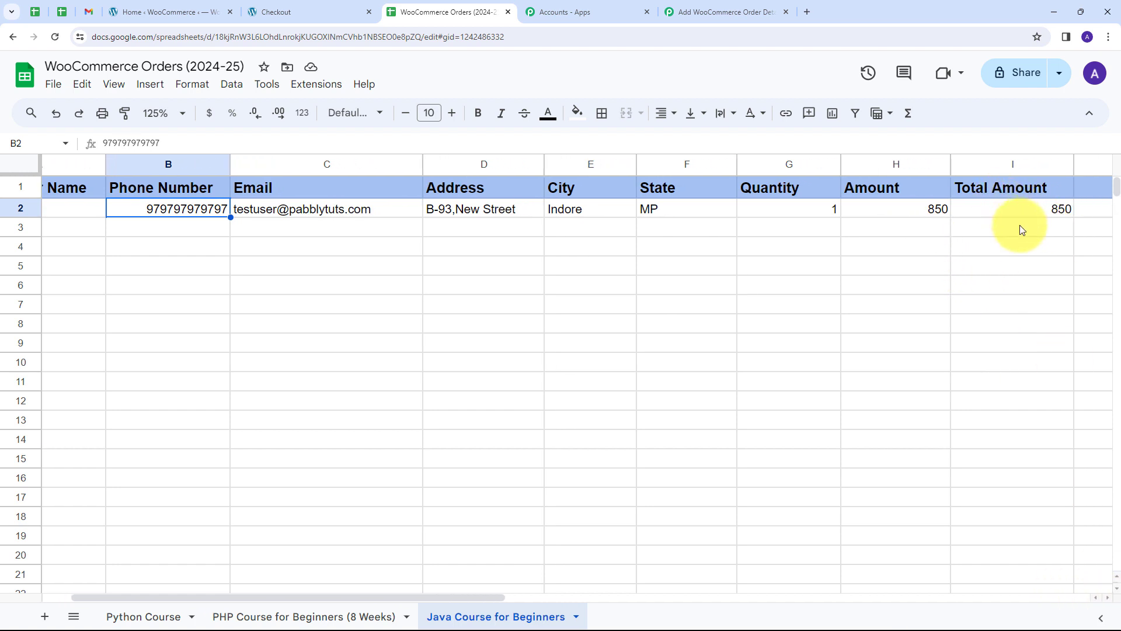
drag(489, 596, 455, 593)
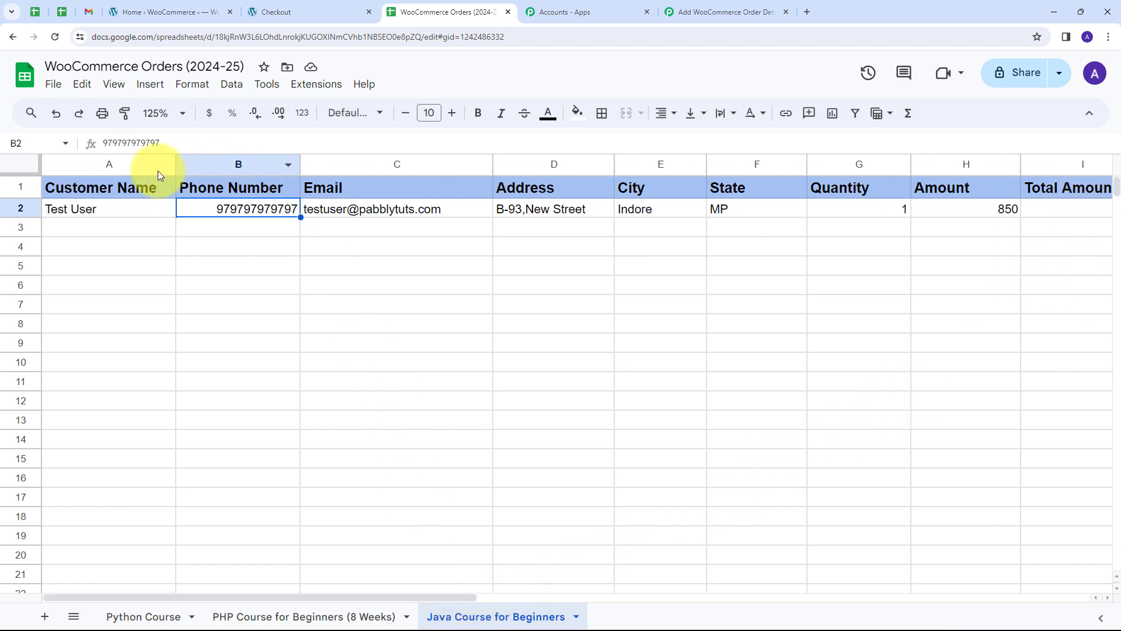
click(124, 226)
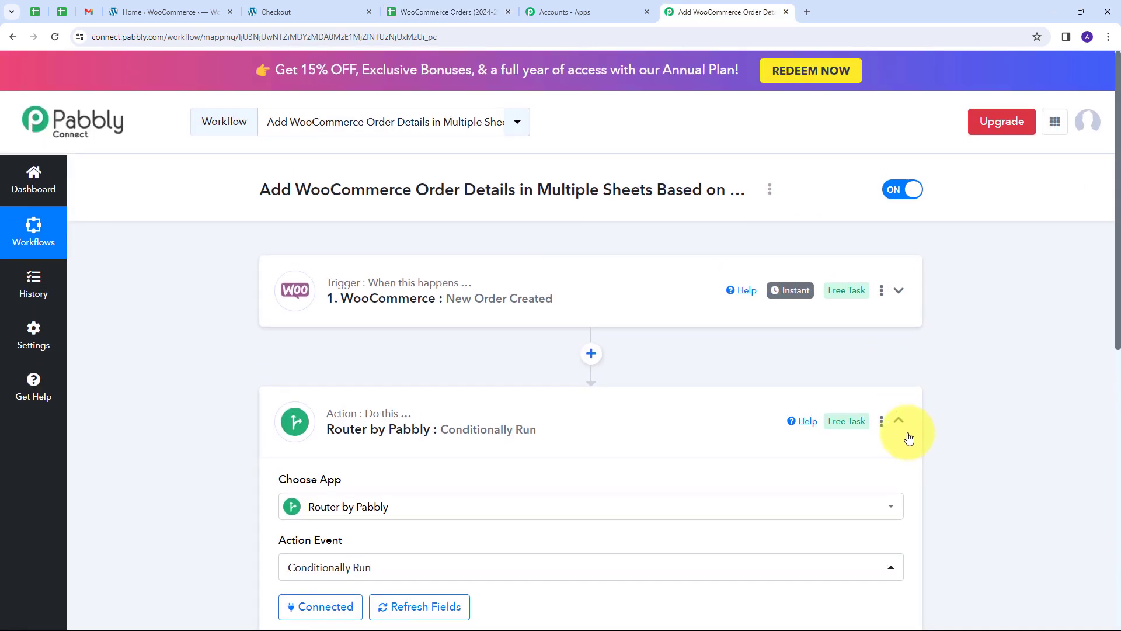
click(900, 437)
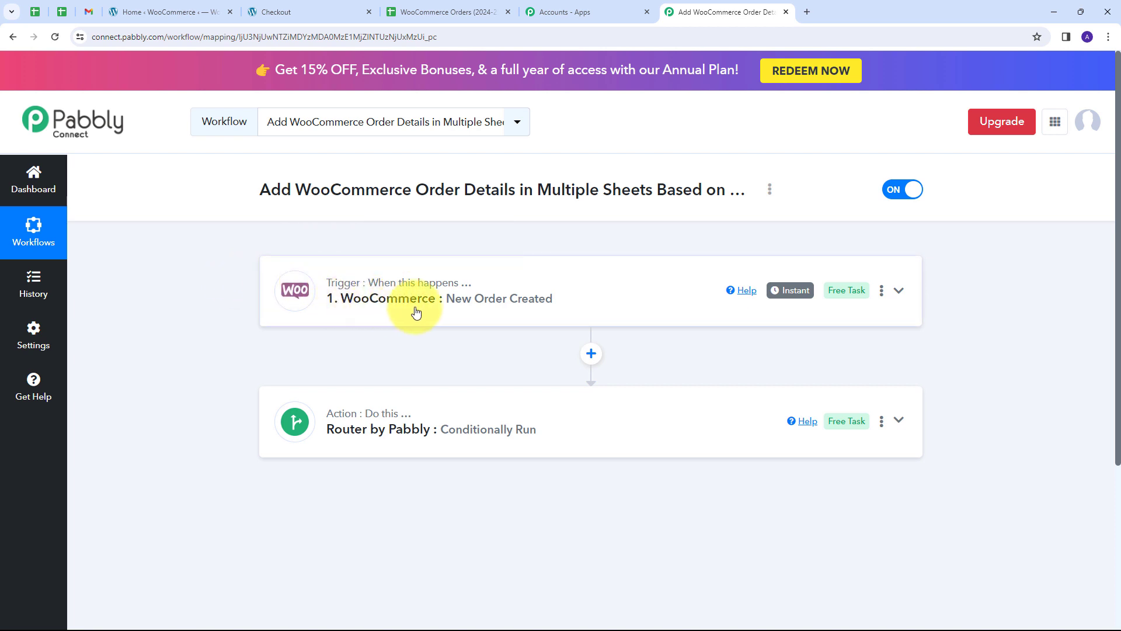
scroll(455, 312, down, 1)
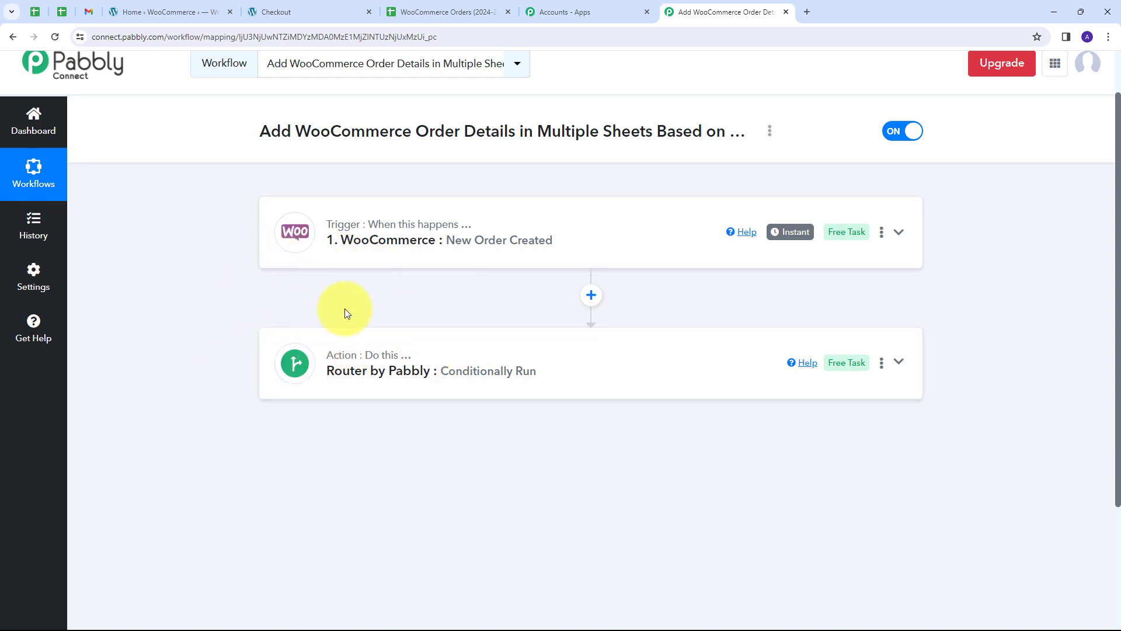
click(656, 375)
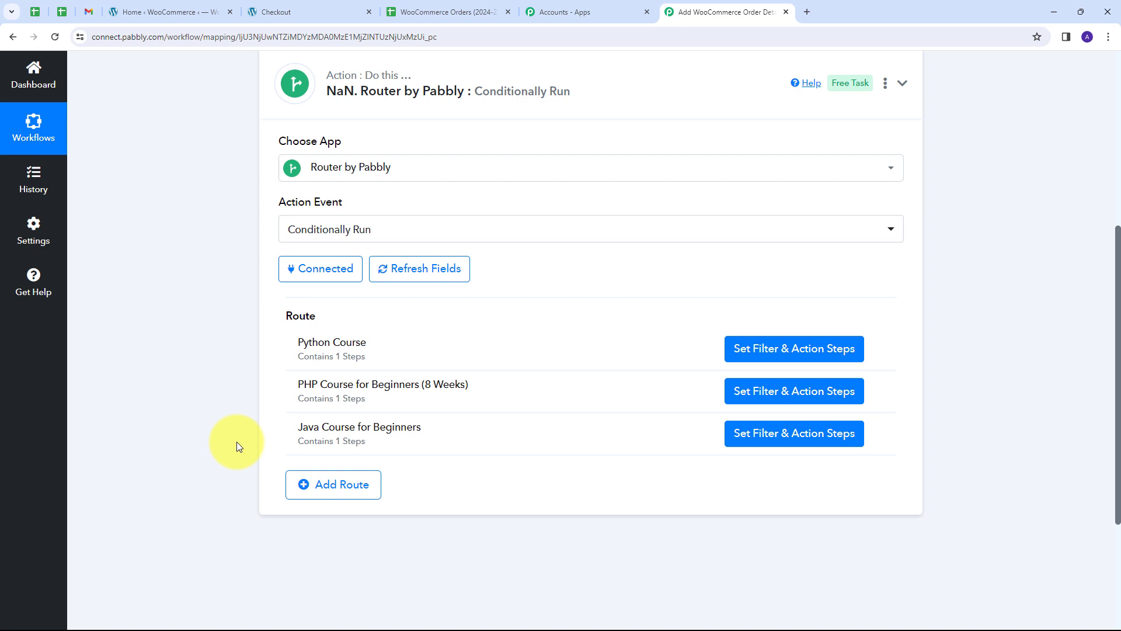
scroll(643, 216, up, 4)
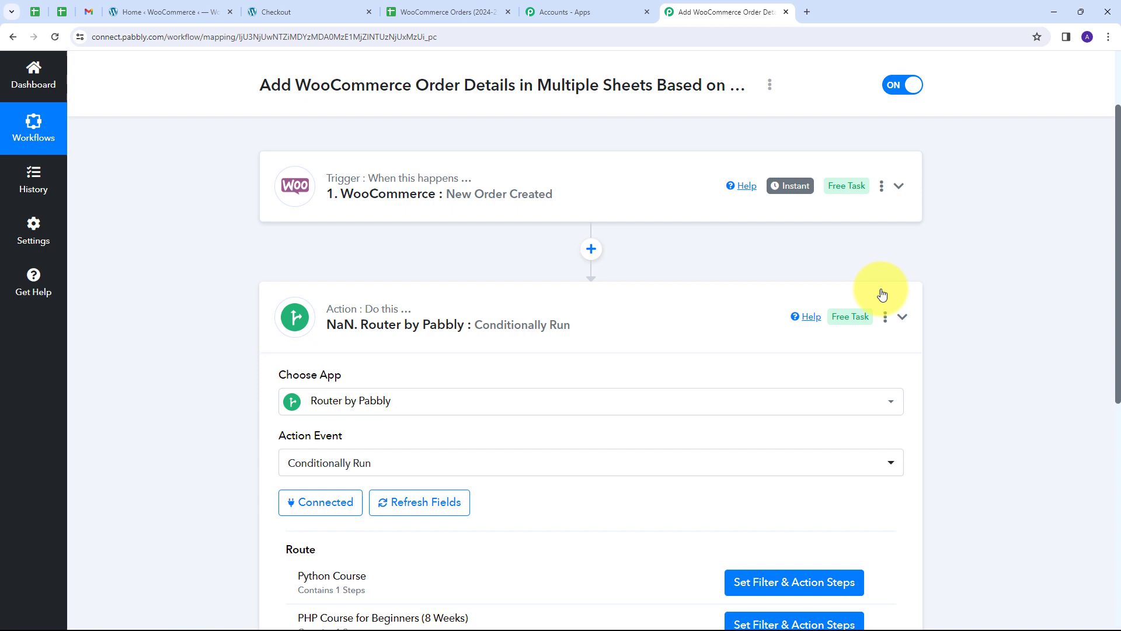
click(913, 319)
scroll(235, 270, up, 2)
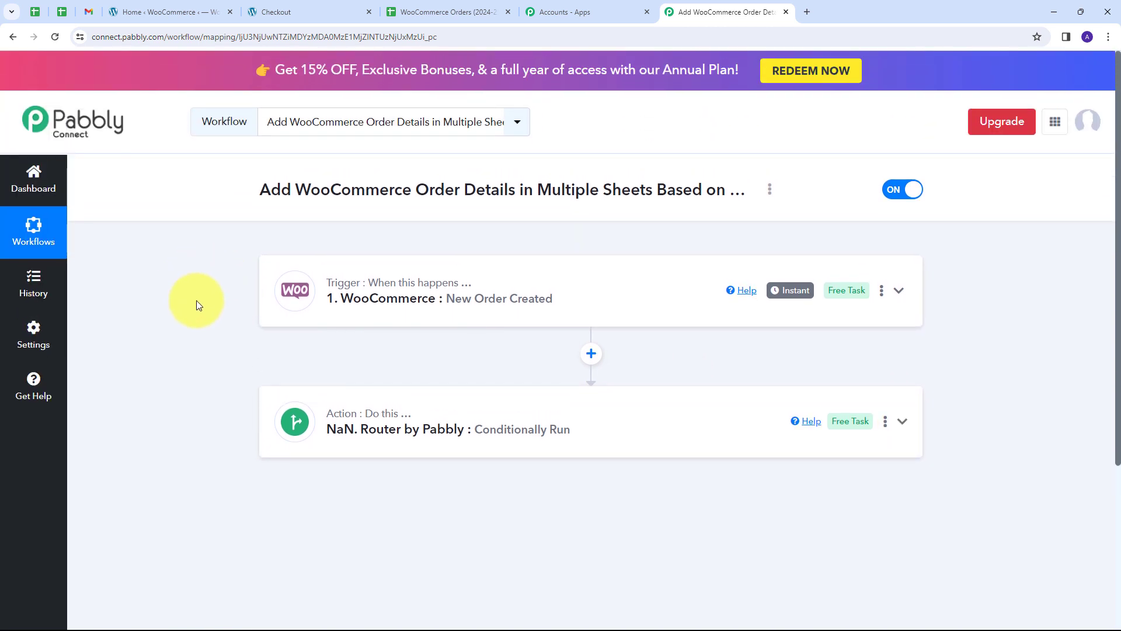